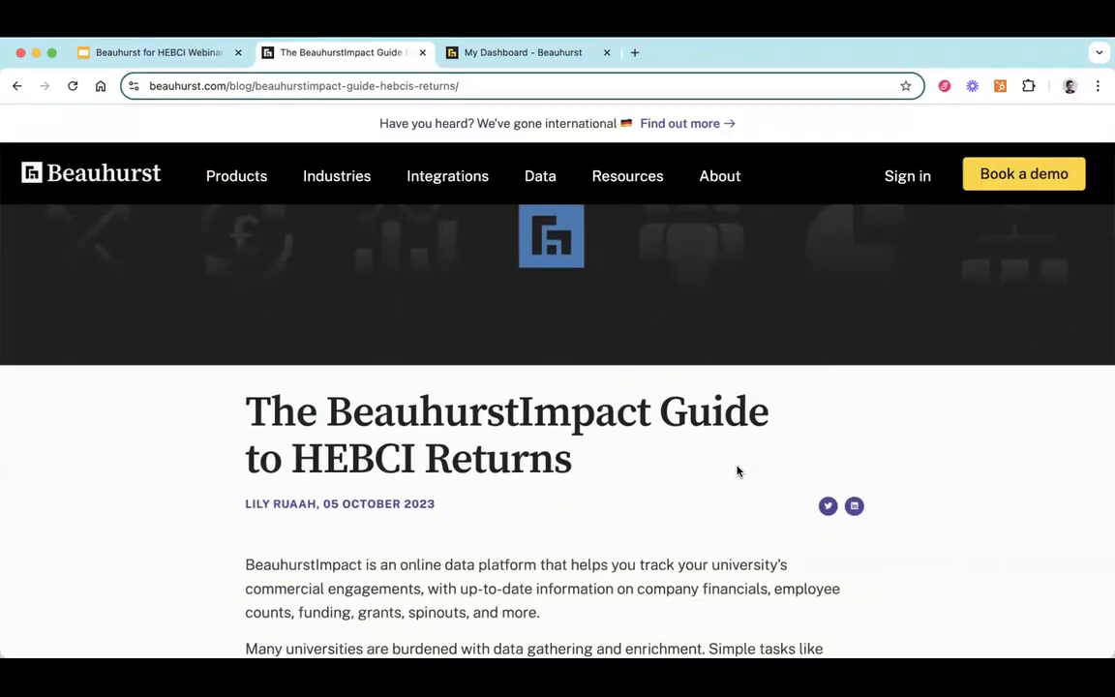
Step: Read which data BeauhurstImpact tracks in the HEBCI guide, including SME status, ownership, financials, employee count, equity investment and grants
scroll(738, 471, "down", 10)
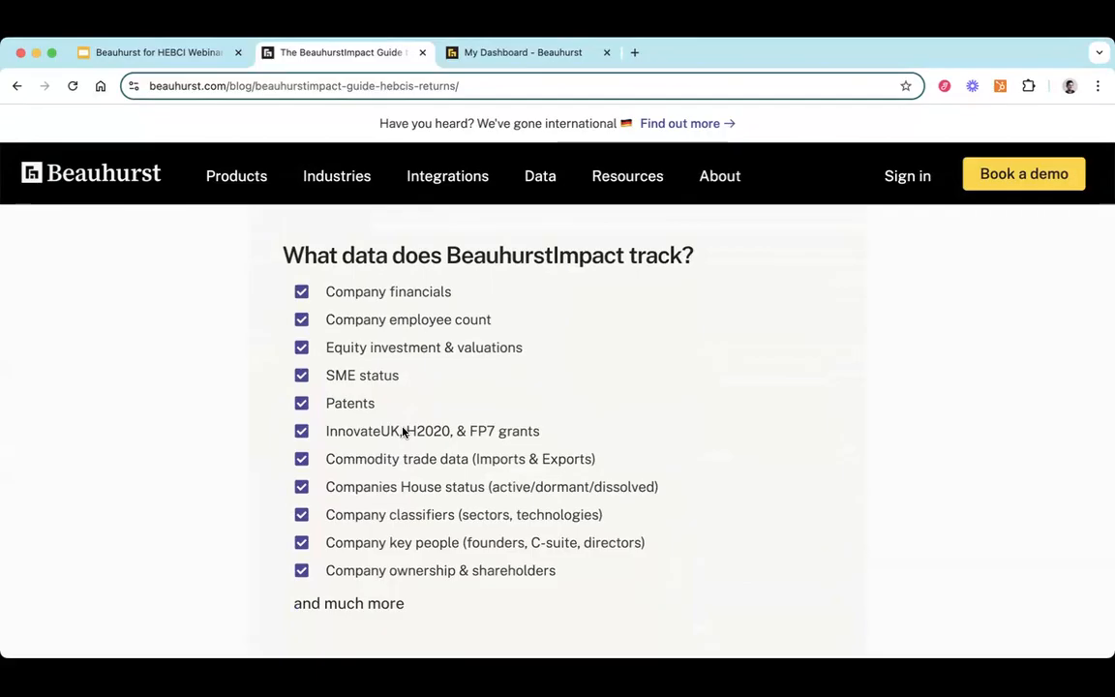
left_click_drag(323, 376, 421, 376)
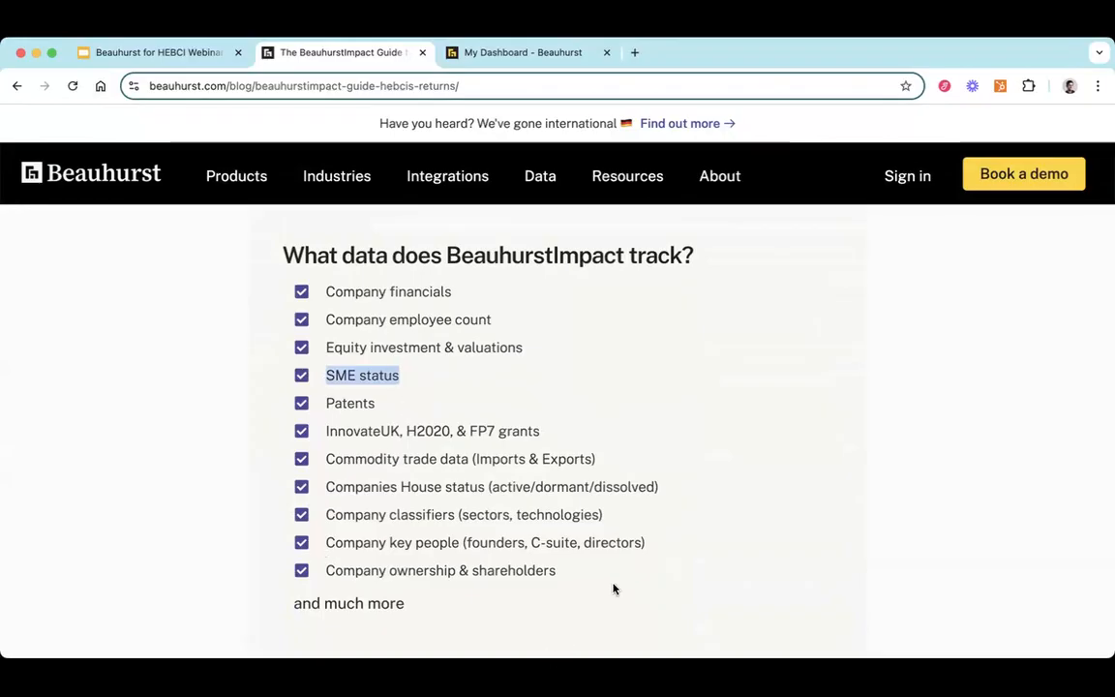
left_click(664, 535)
left_click_drag(581, 576, 387, 572)
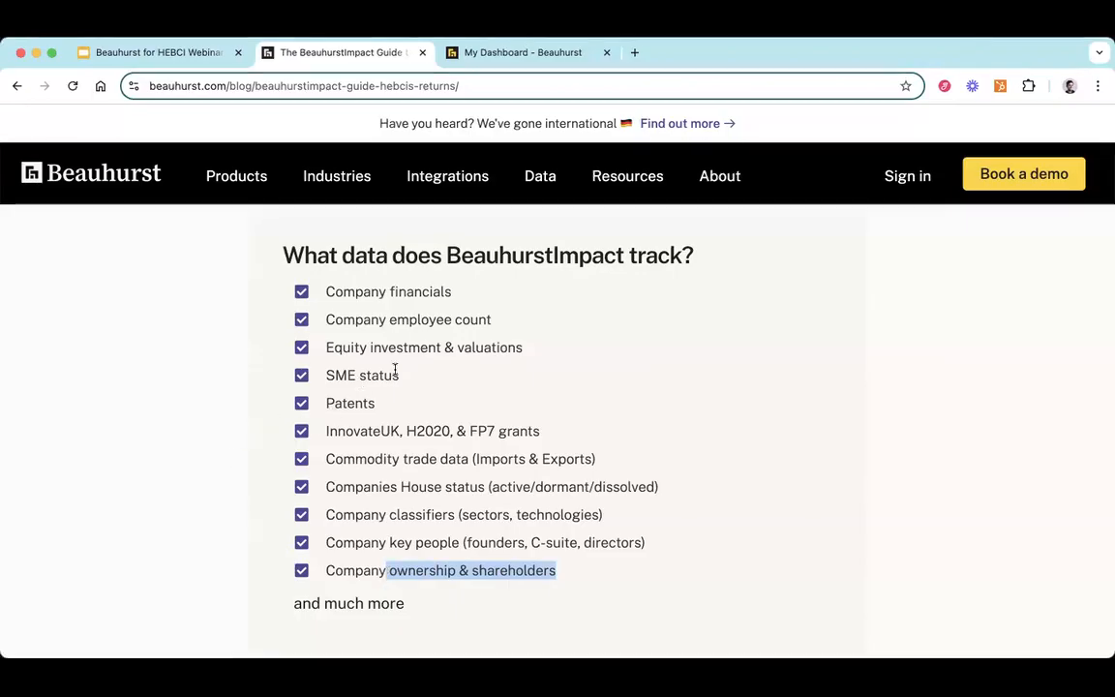
left_click(532, 361)
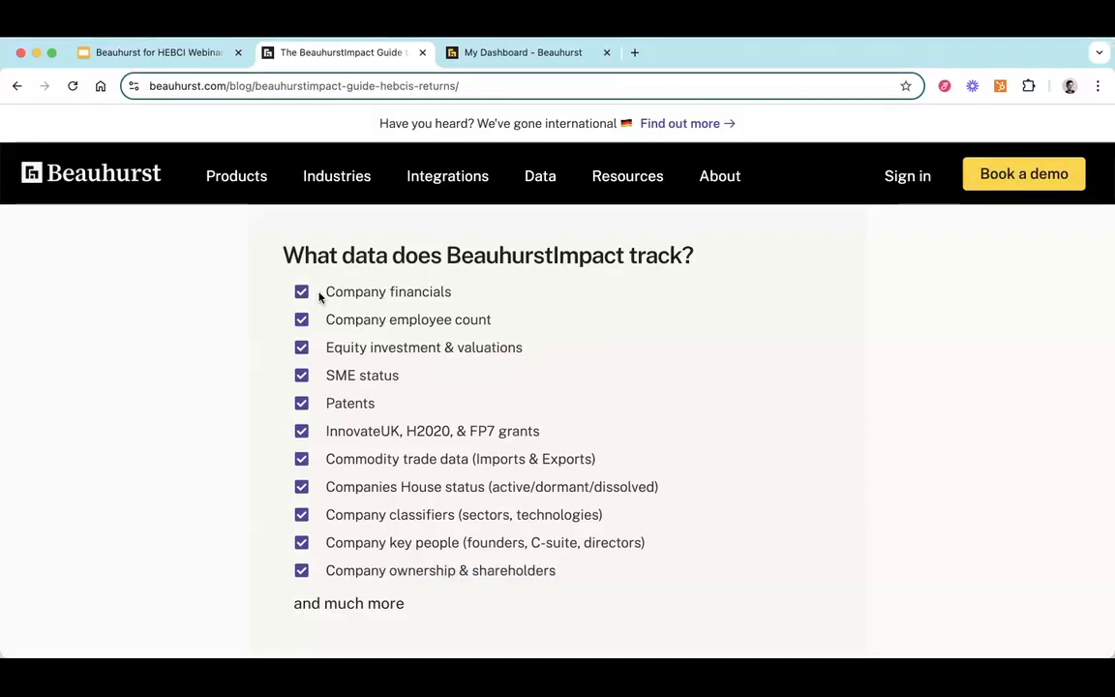
left_click_drag(319, 293, 459, 290)
left_click(459, 290)
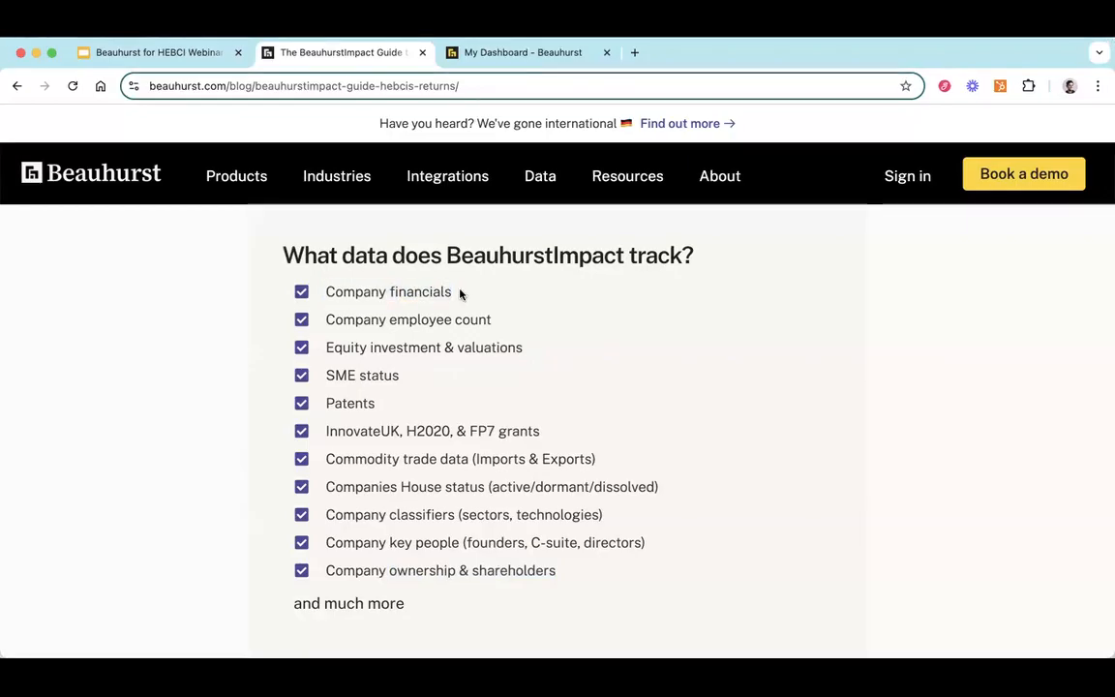
left_click_drag(495, 318, 386, 319)
left_click(388, 323)
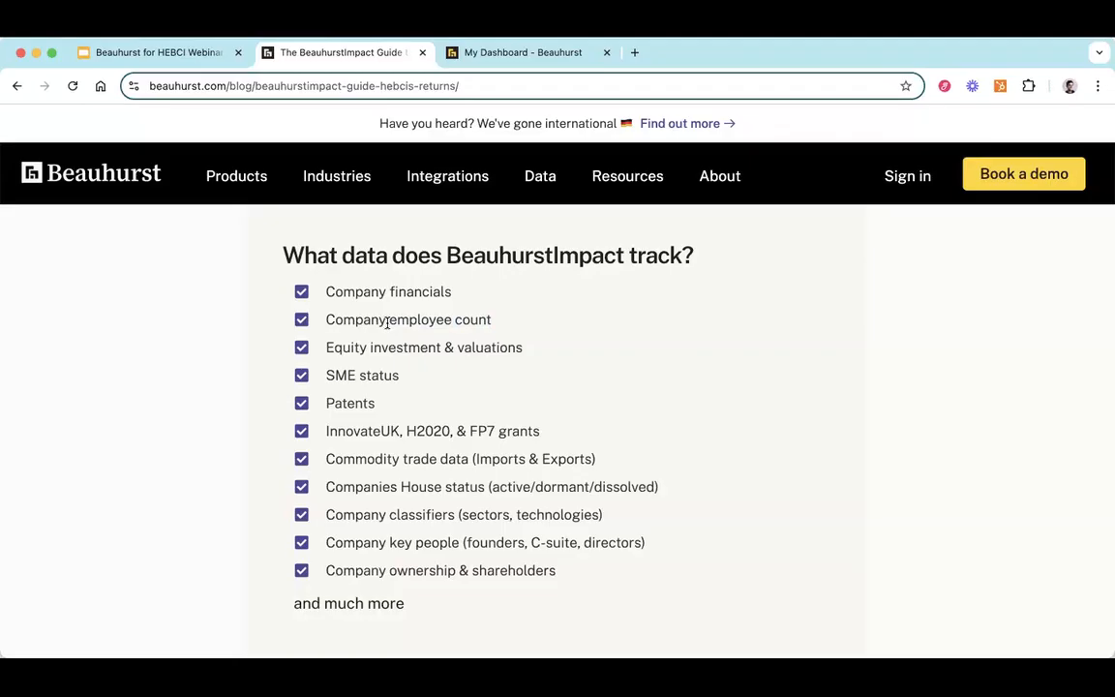
left_click_drag(324, 352, 540, 356)
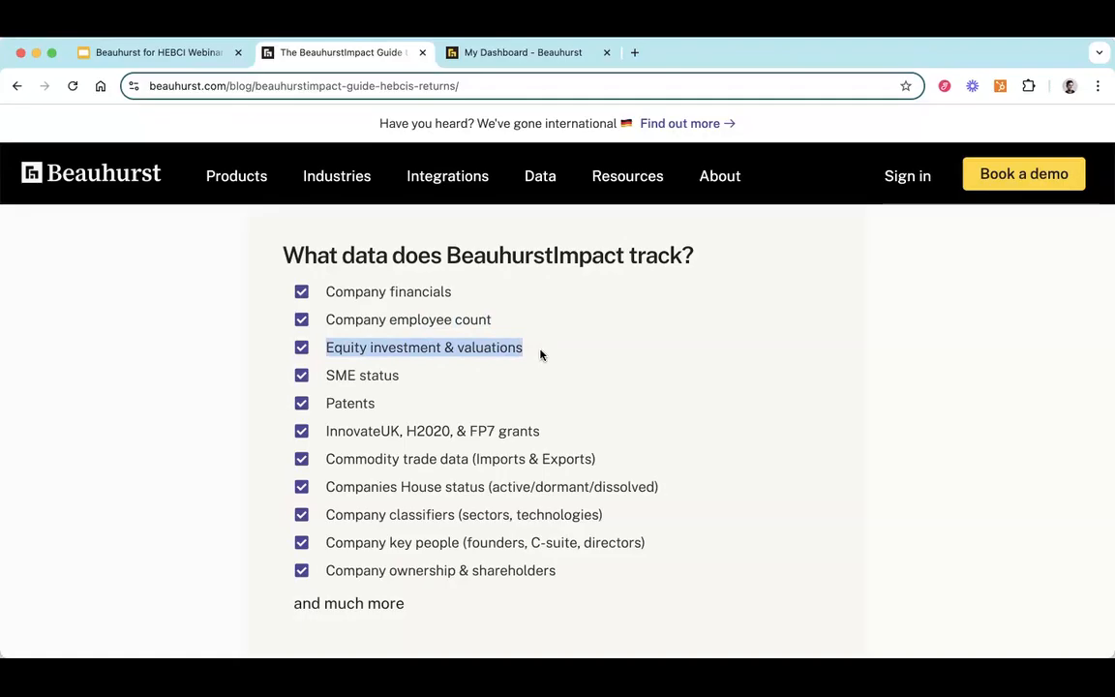
left_click_drag(326, 431, 542, 437)
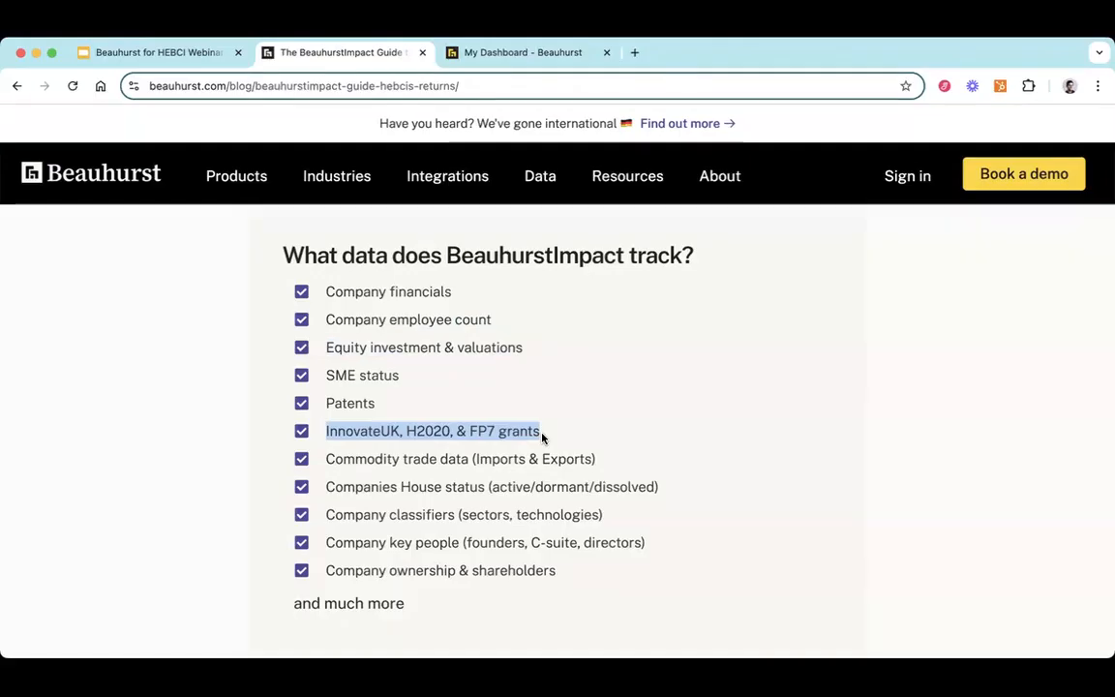
left_click(536, 435)
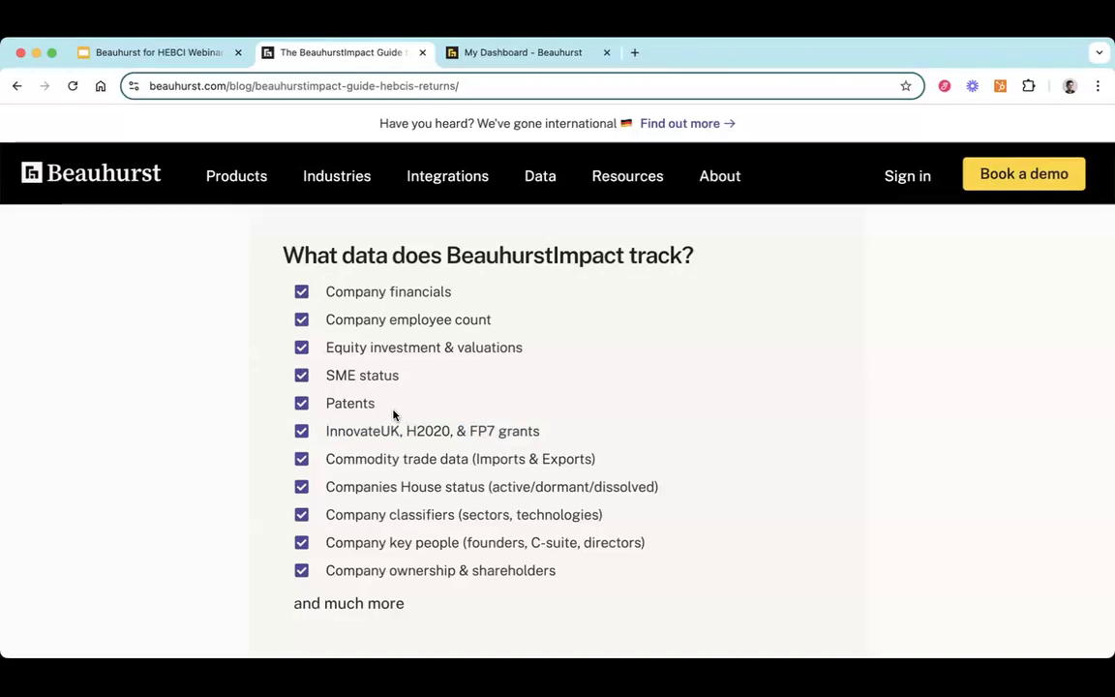
Step: Examine the patents and company classifiers entries in the guide's list of tracked data, including sectors and technologies
left_click_drag(391, 405, 326, 408)
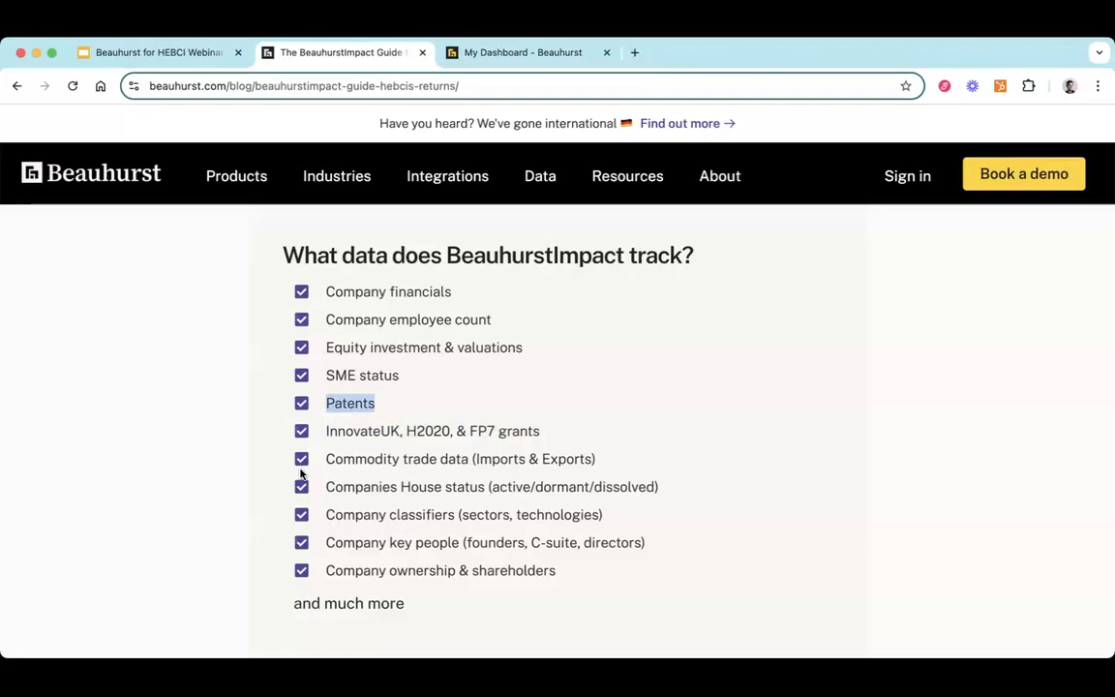
left_click(341, 486)
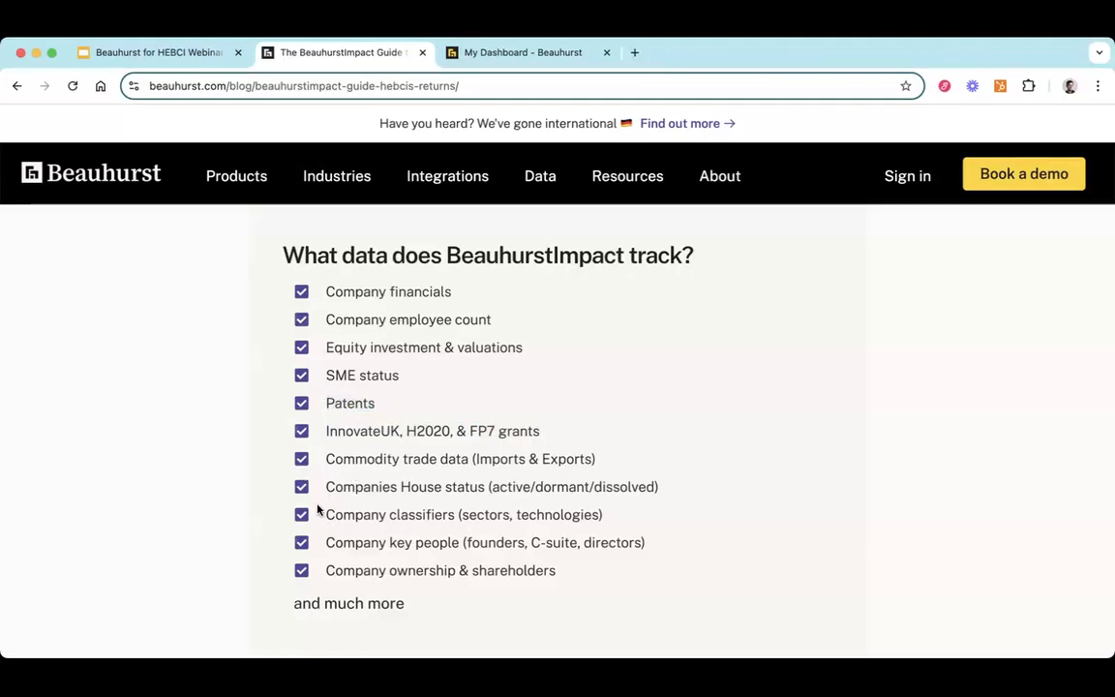
left_click_drag(319, 513, 456, 513)
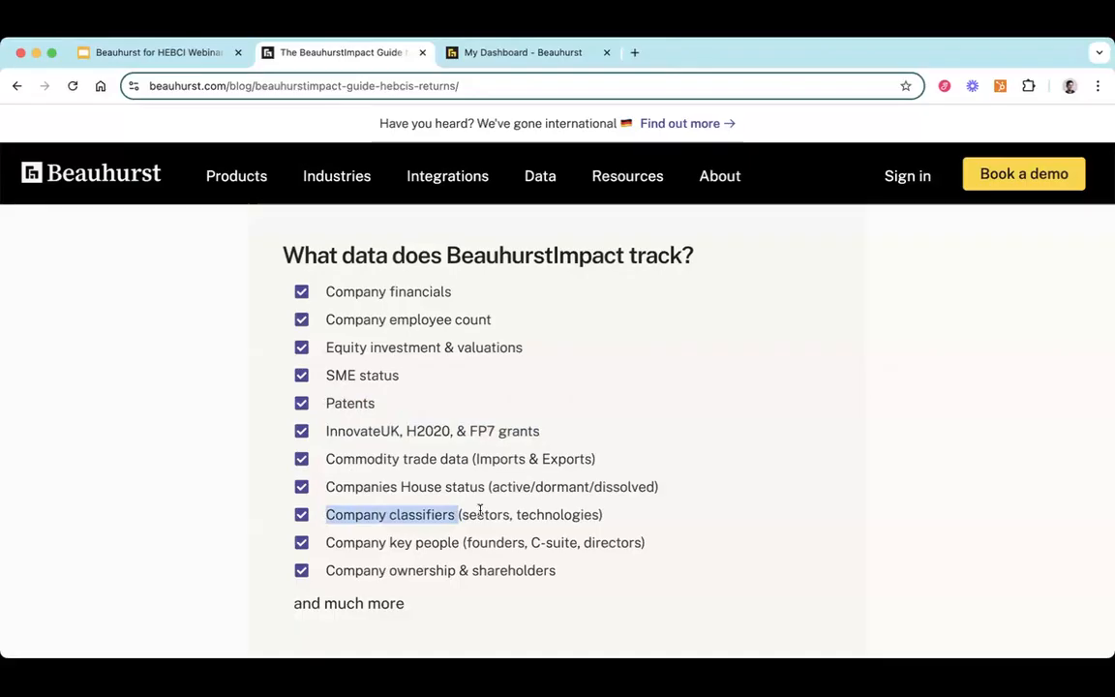
left_click(489, 515)
double_click(488, 515)
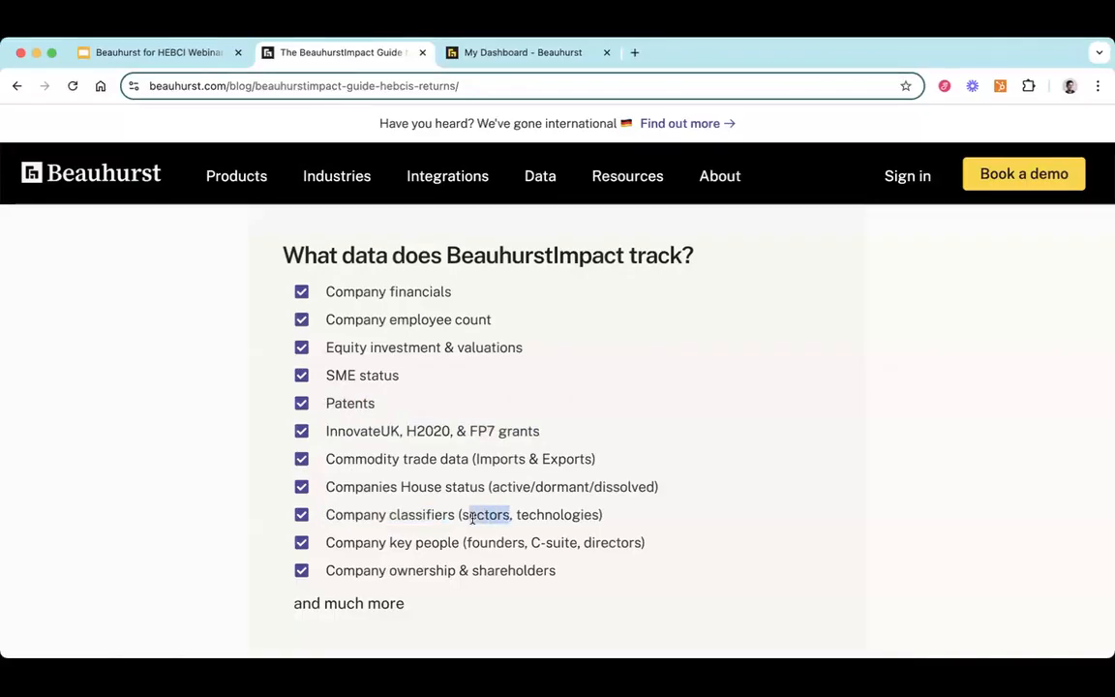
left_click(508, 515)
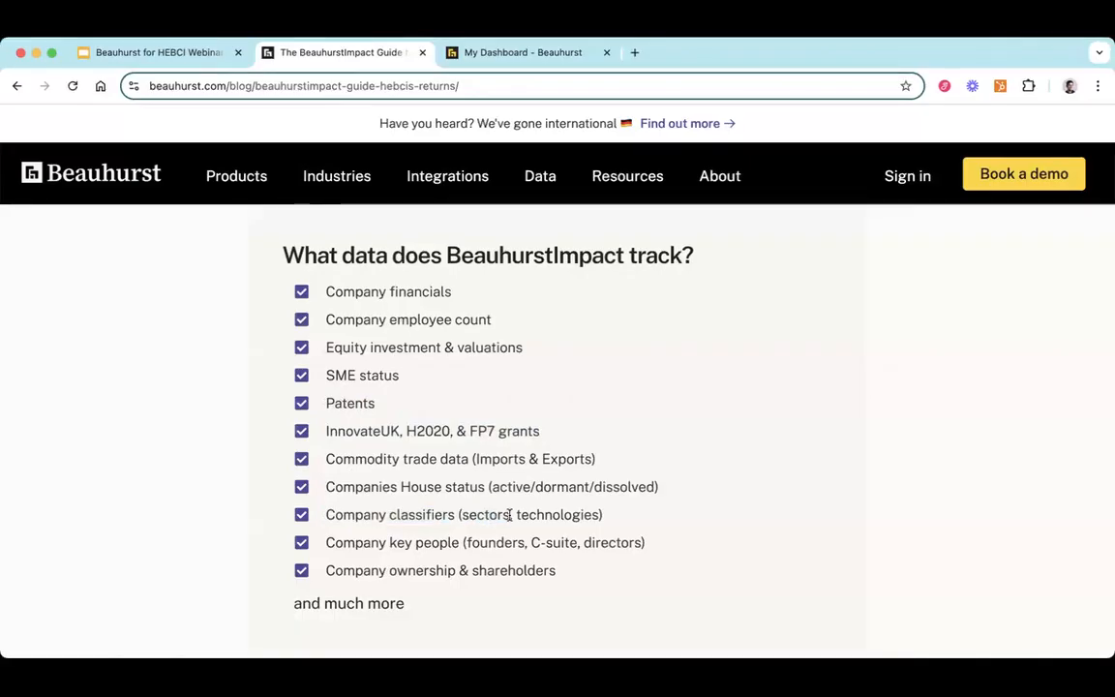
left_click_drag(516, 515, 601, 516)
left_click(601, 516)
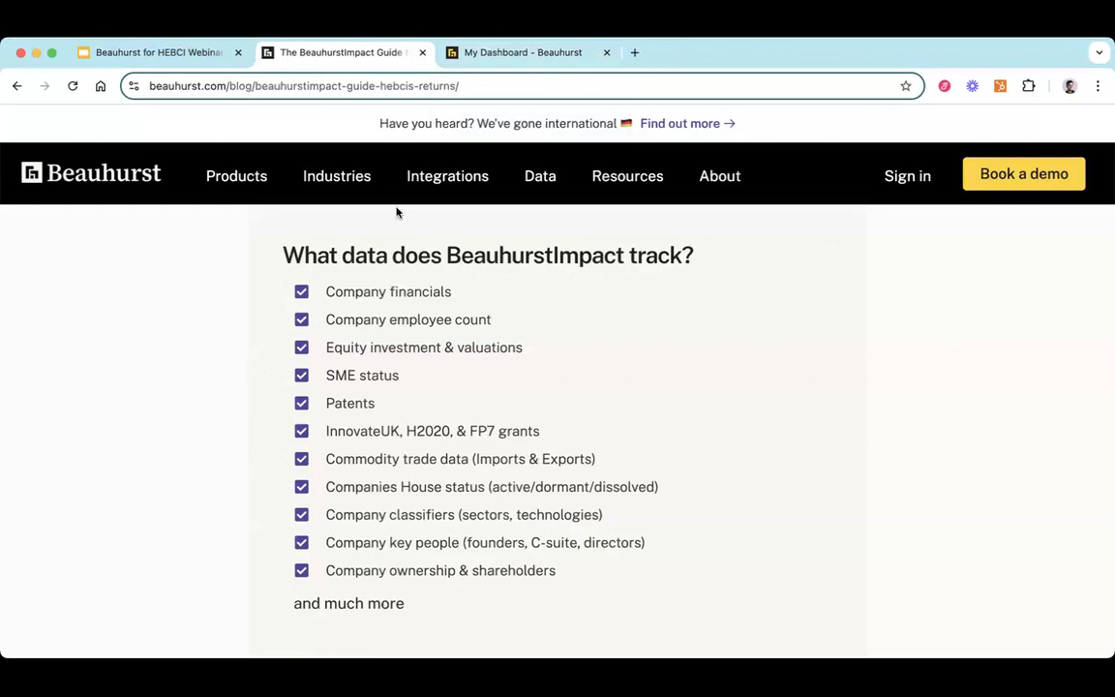
Step: Switch to the BeauhurstImpact dashboard and check the platform's general search field
left_click(553, 54)
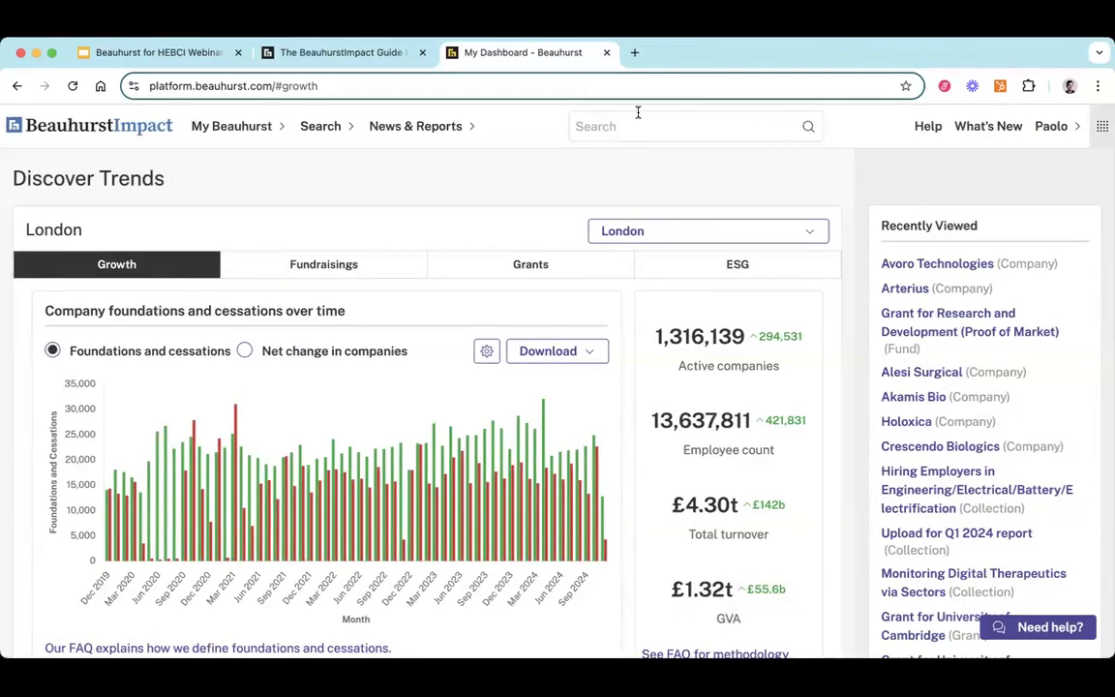
left_click(688, 137)
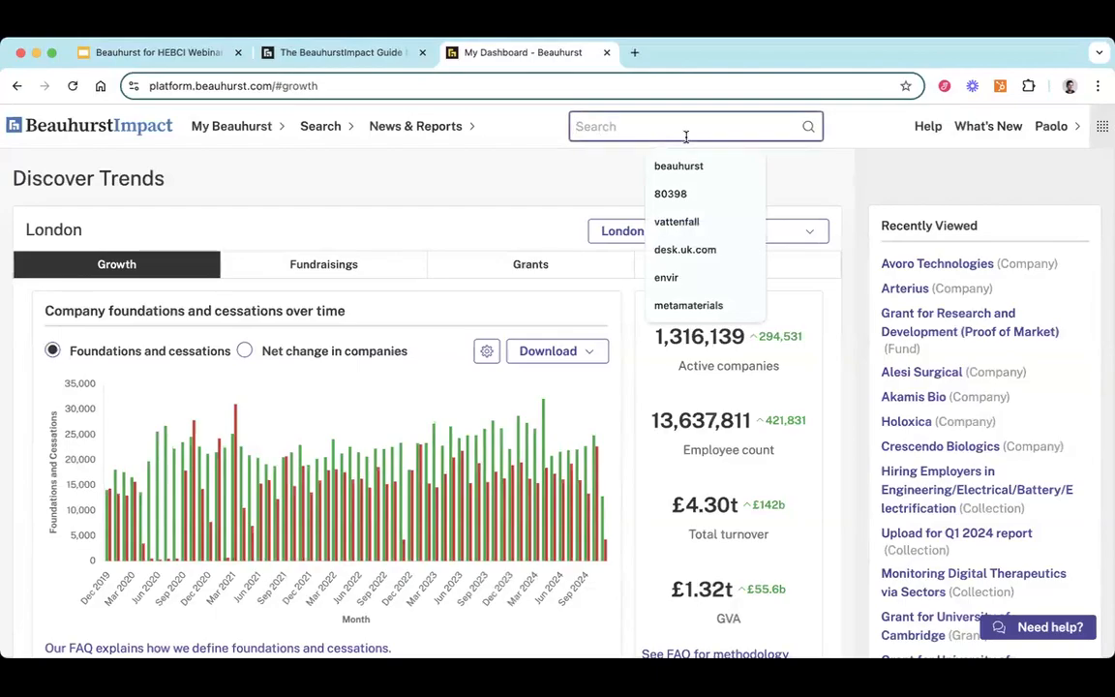
left_click(614, 164)
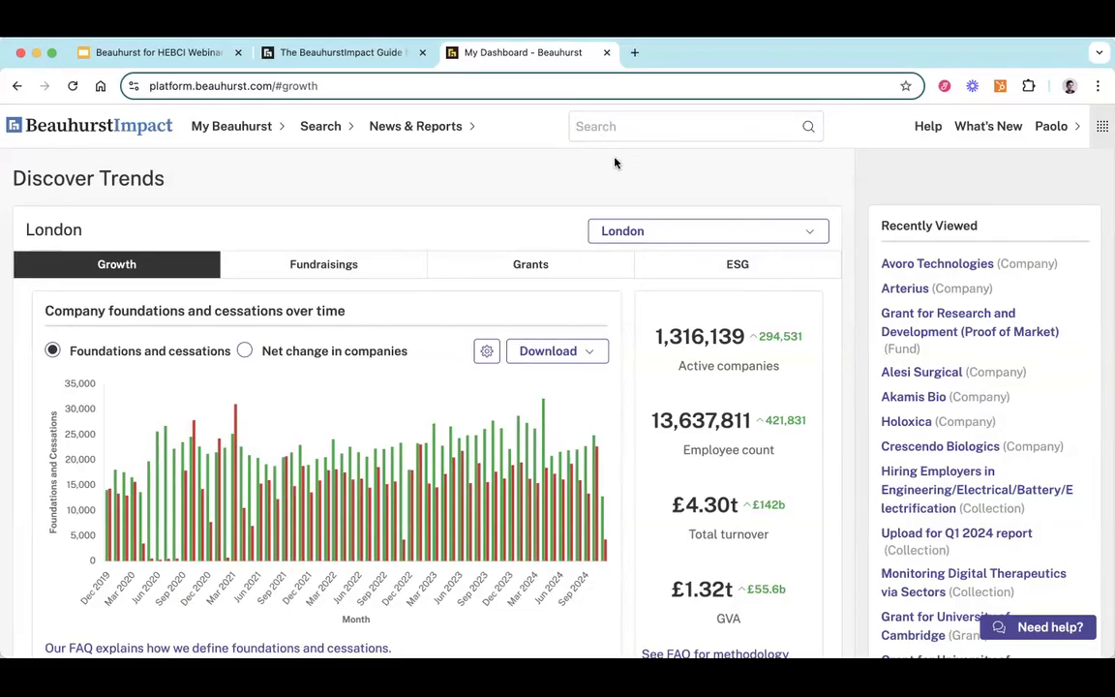
left_click(631, 124)
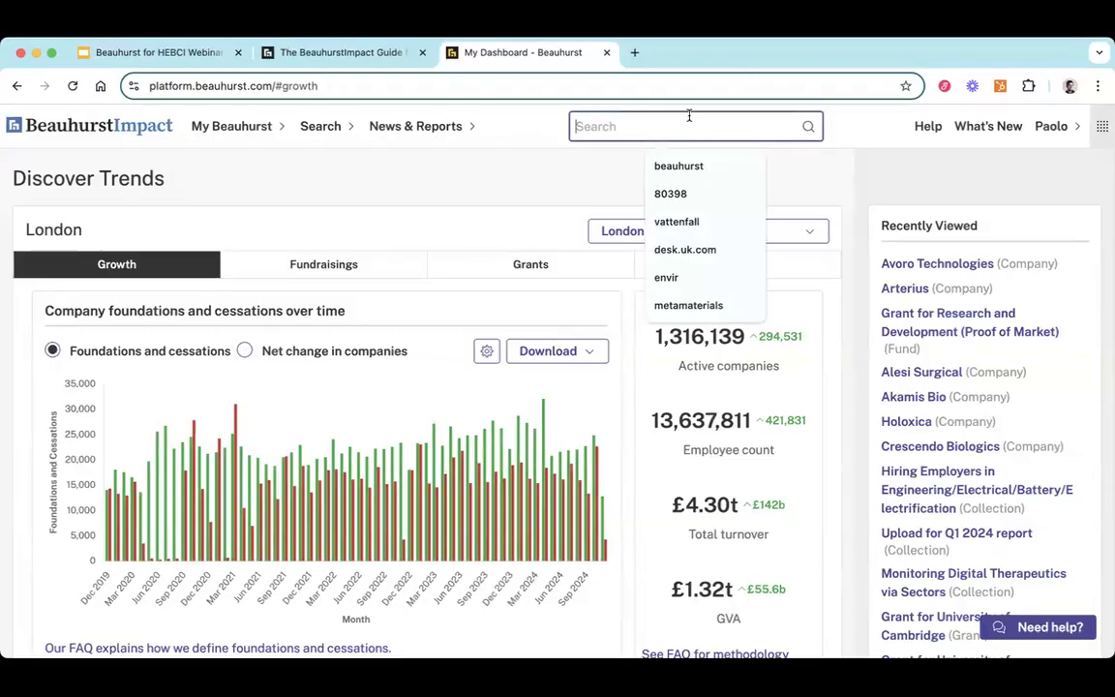
left_click(530, 173)
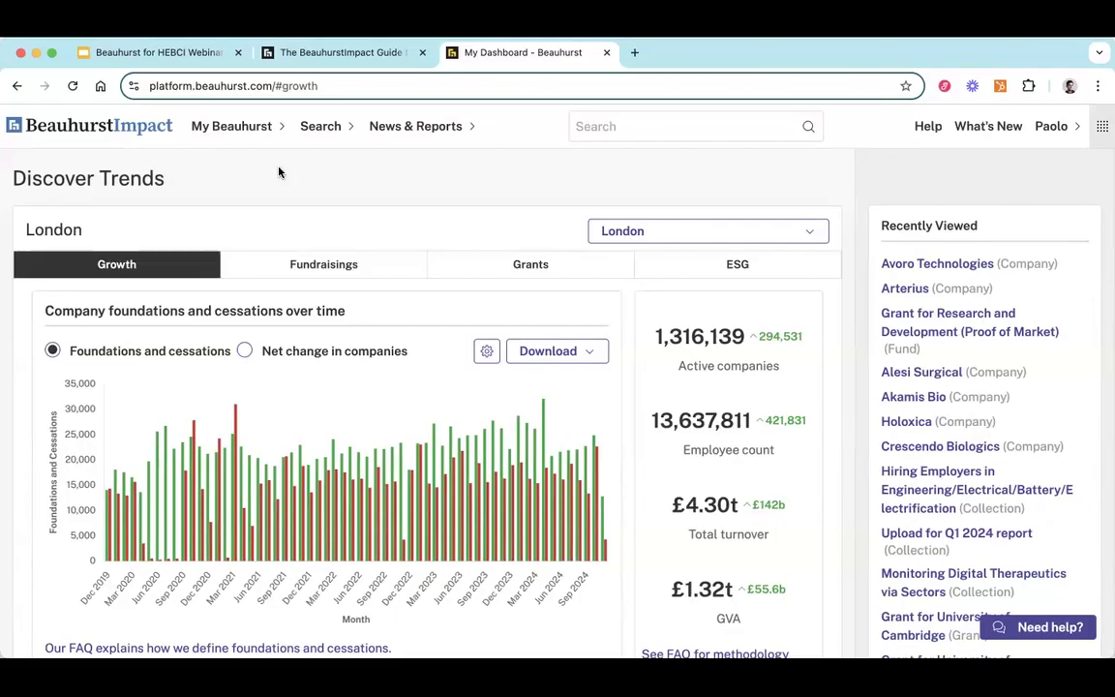
Step: Open the HEBCI Upload collection from My Collections
mouse_move(250, 144)
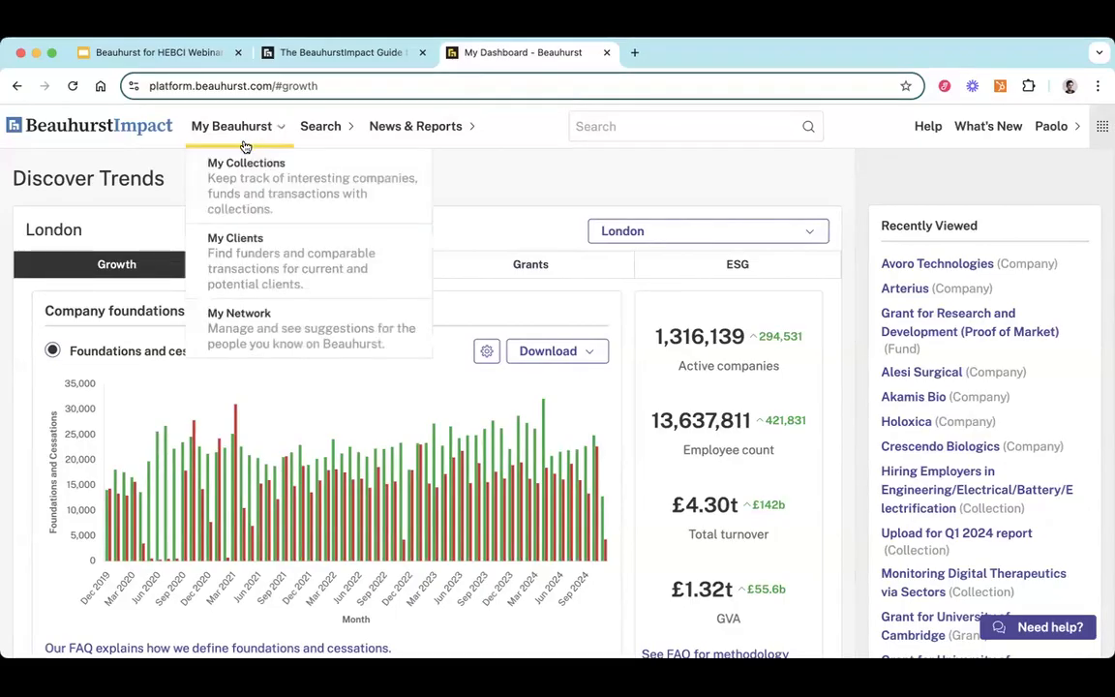
left_click(272, 194)
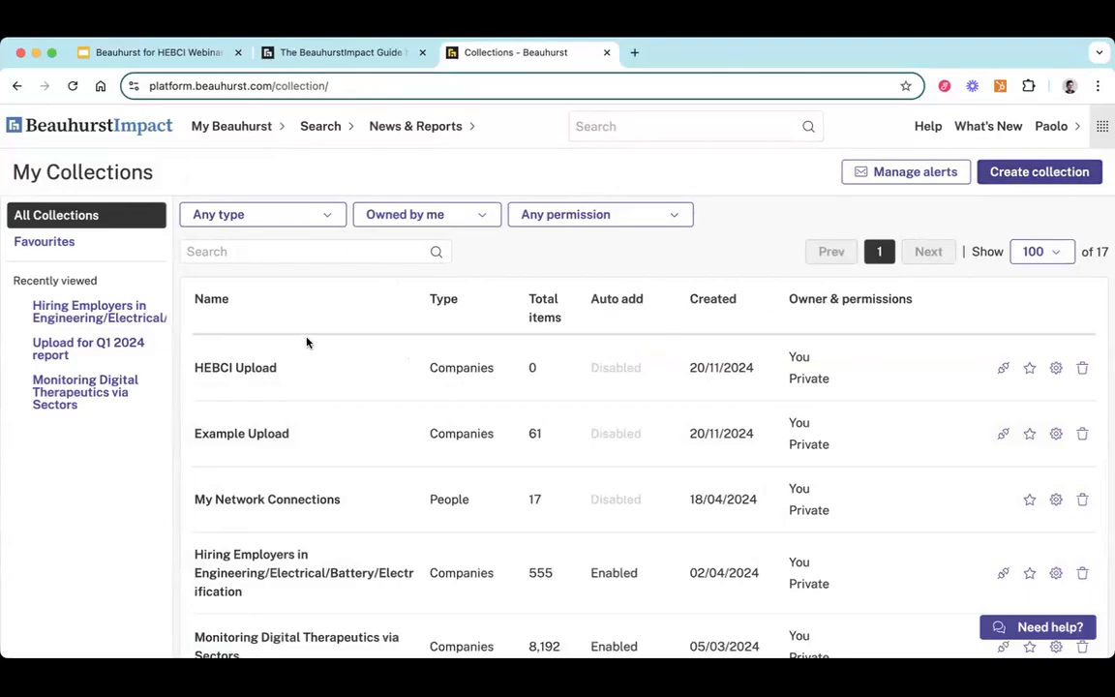
left_click(235, 369)
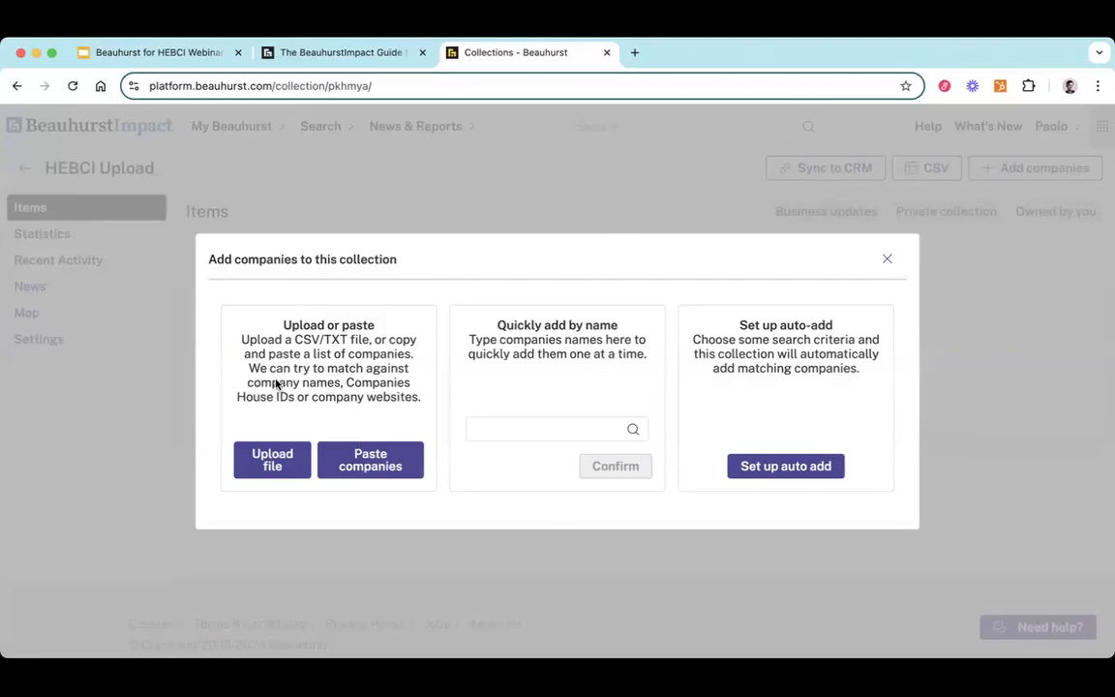
Step: Upload the HEBCI Upload file to the collection and mark its first row as a header
left_click(261, 447)
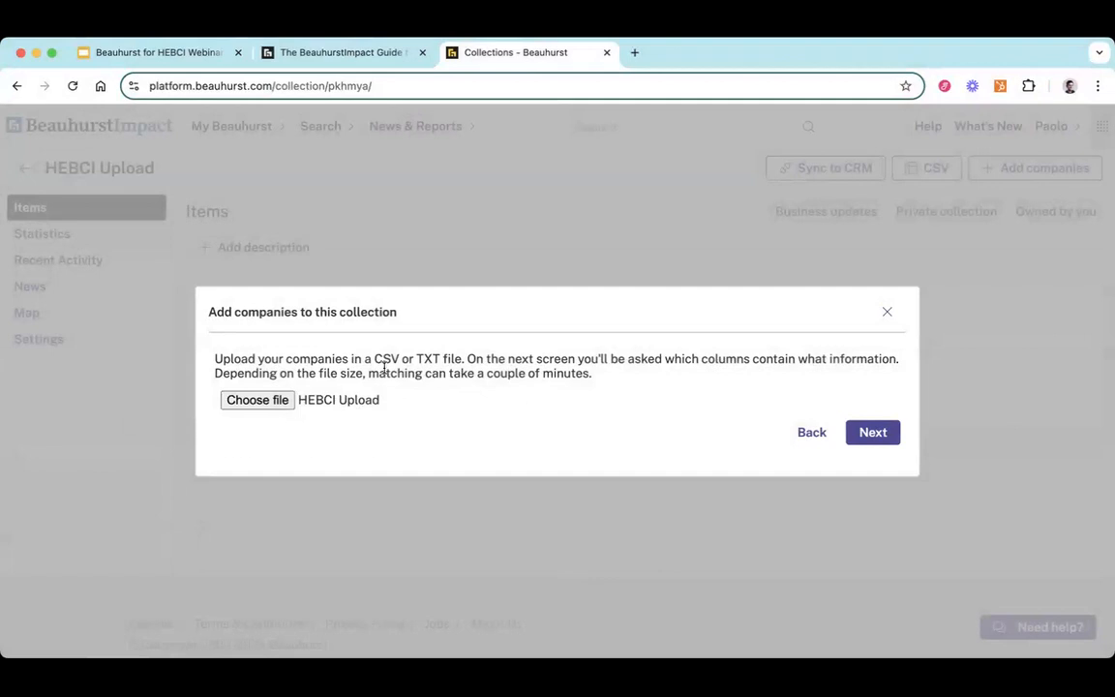
left_click(882, 434)
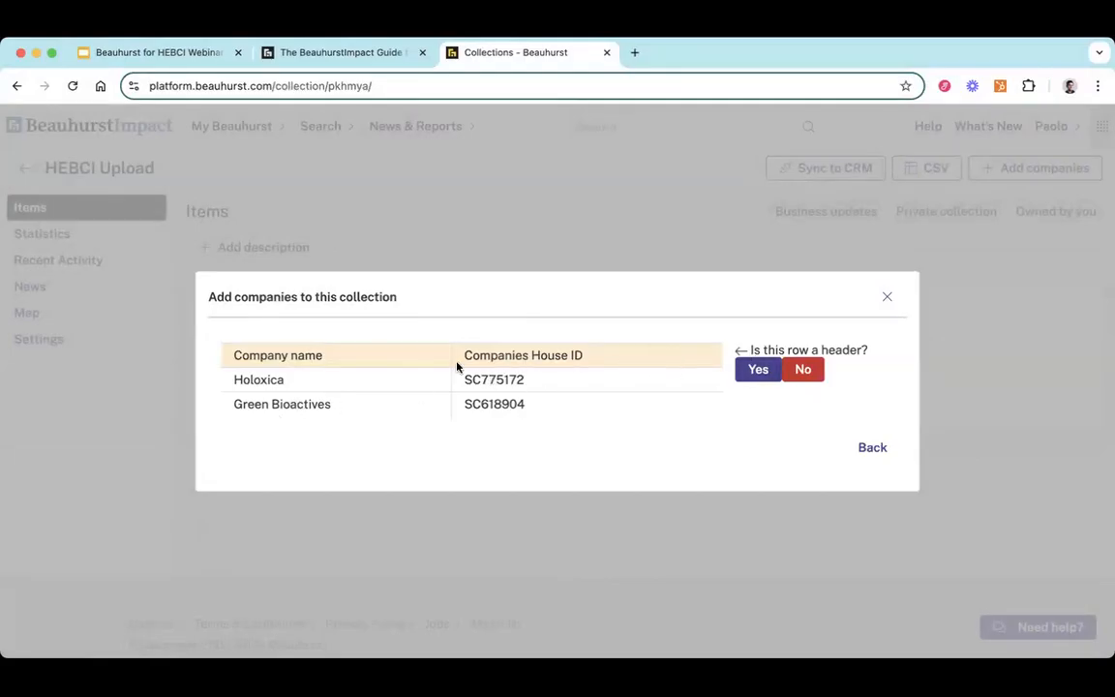
left_click(757, 370)
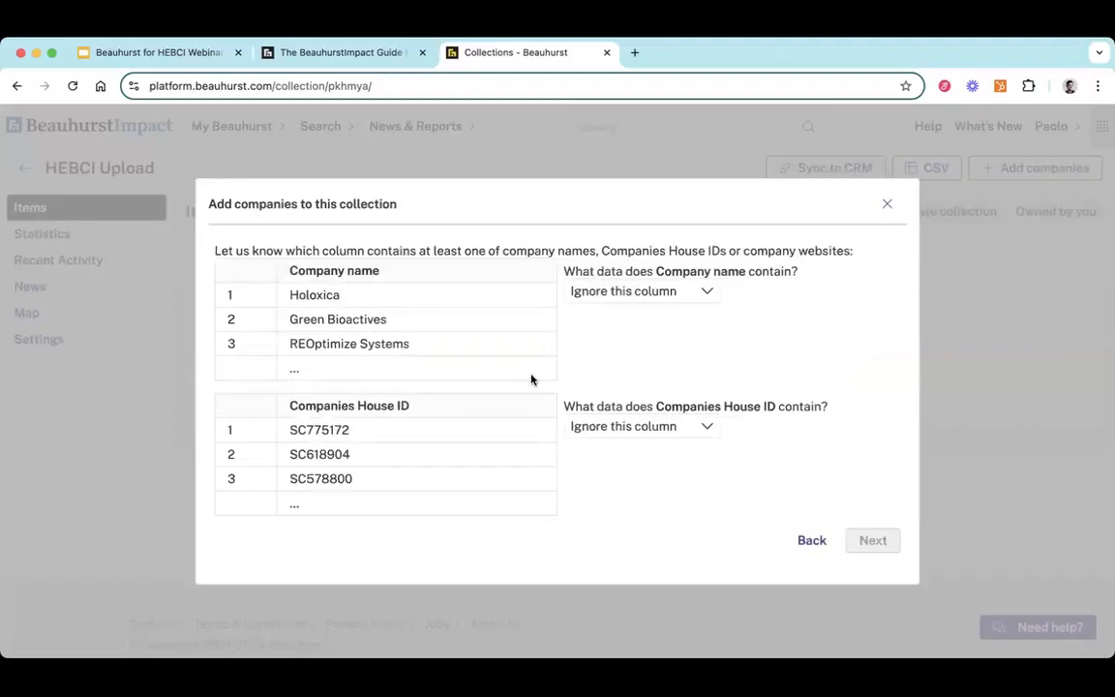
Step: Map the Company name column to Company names and the Companies House ID column to Companies House IDs, and run the matching
left_click(649, 291)
left_click(612, 314)
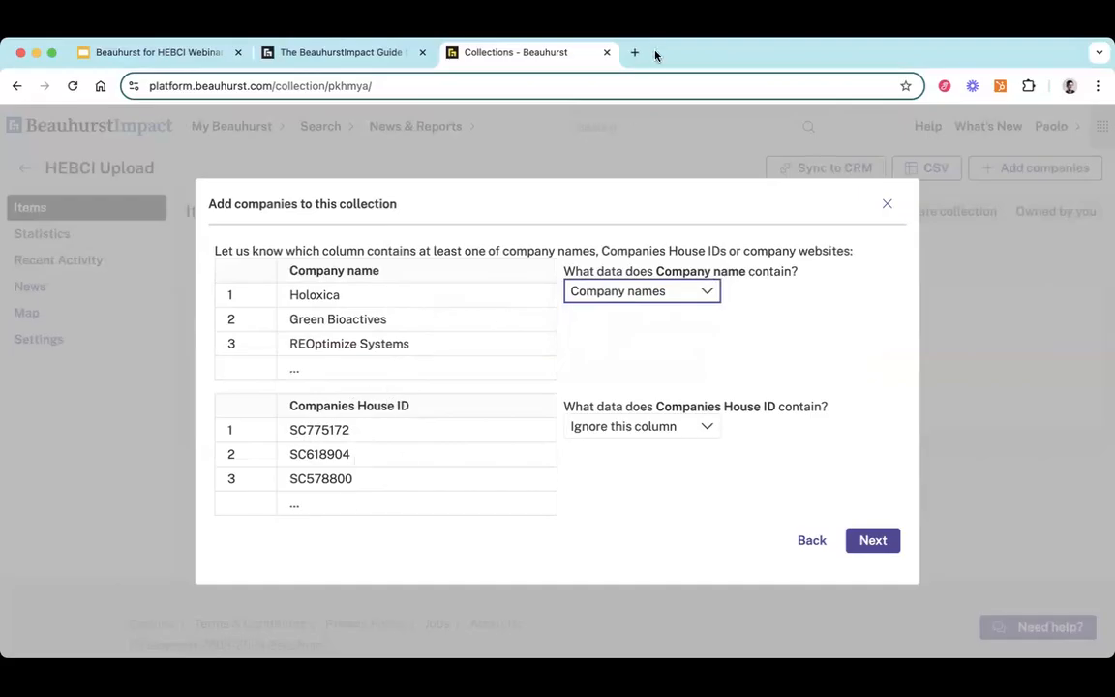
left_click(452, 405)
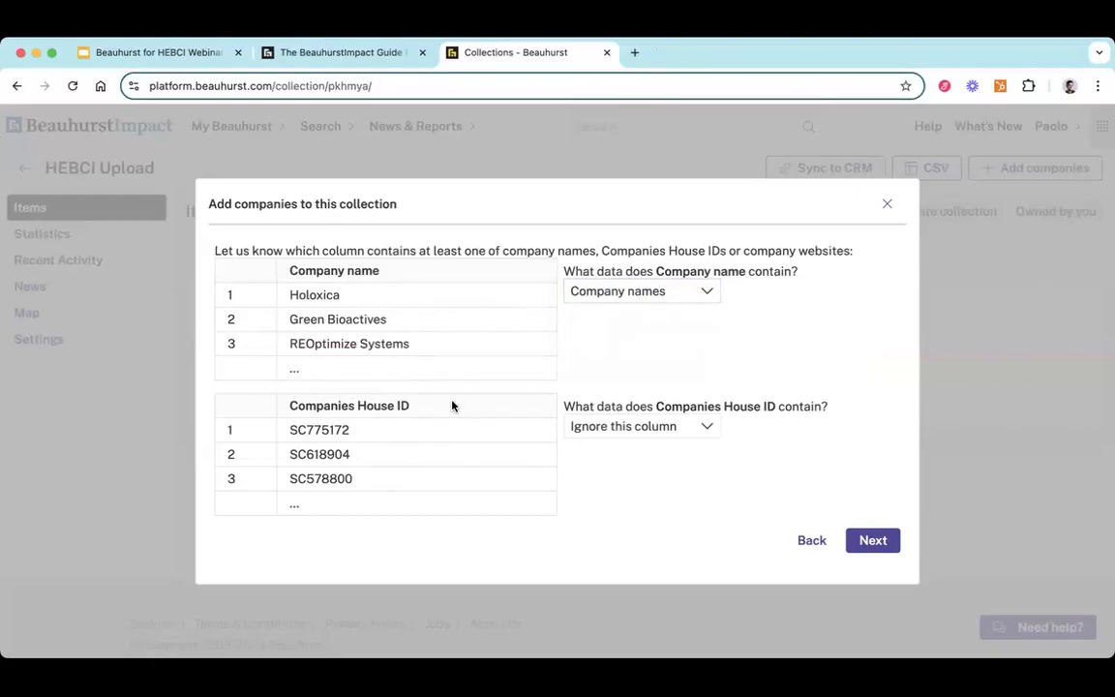
left_click(634, 427)
left_click(655, 475)
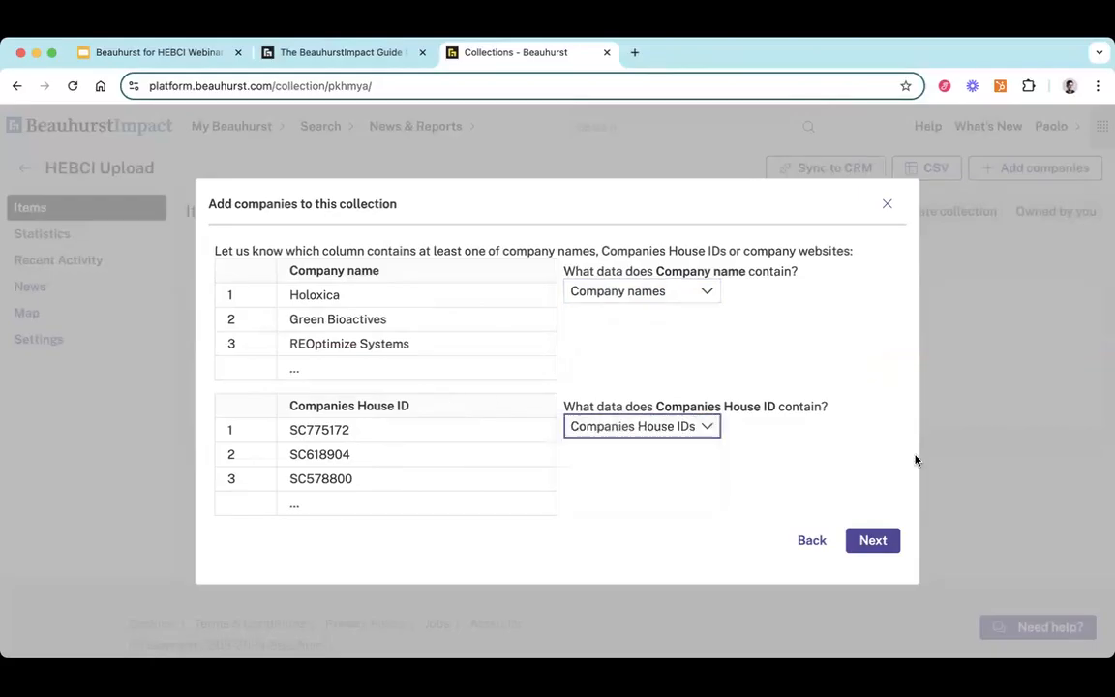
left_click(872, 542)
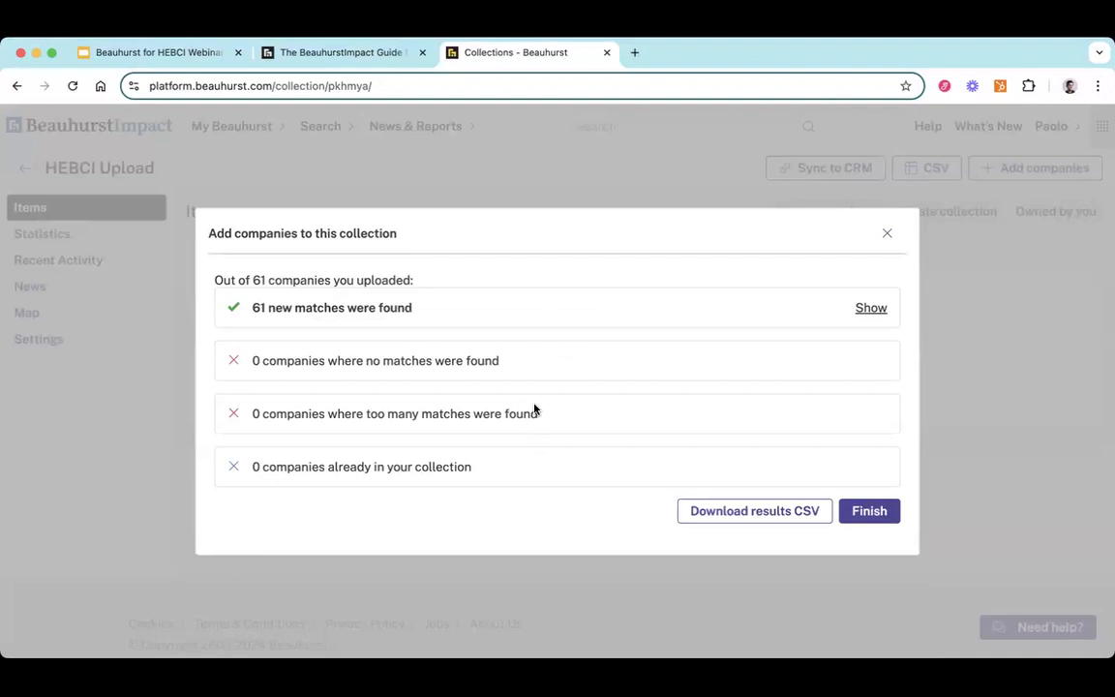
Step: Check the new matches in the upload results and finish adding the companies to the collection
left_click_drag(254, 307, 428, 311)
left_click(428, 312)
left_click(871, 512)
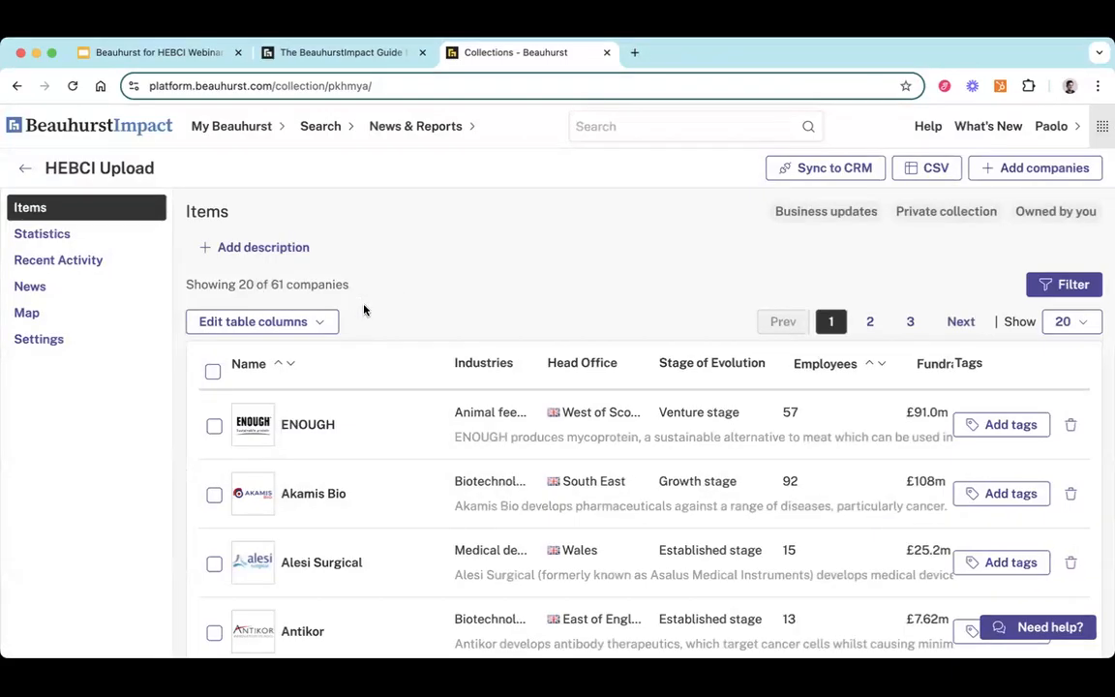
Step: Open the CSV export options for the HEBCI Upload collection and look through the available field categories
scroll(363, 310, "down", 2)
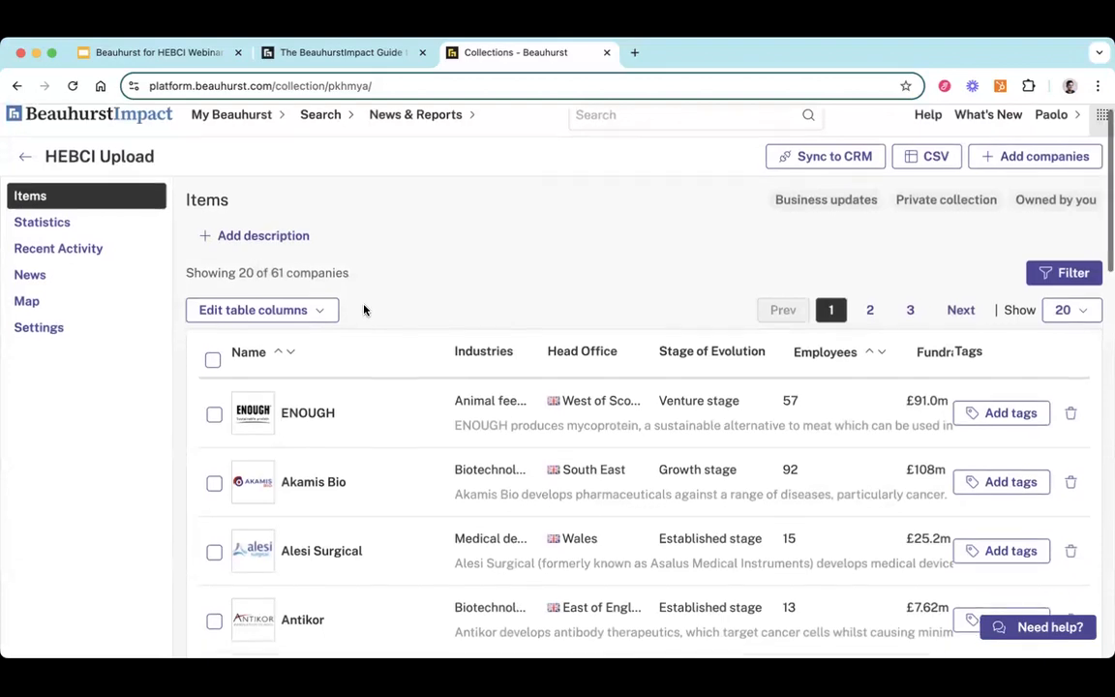
scroll(363, 310, "up", 2)
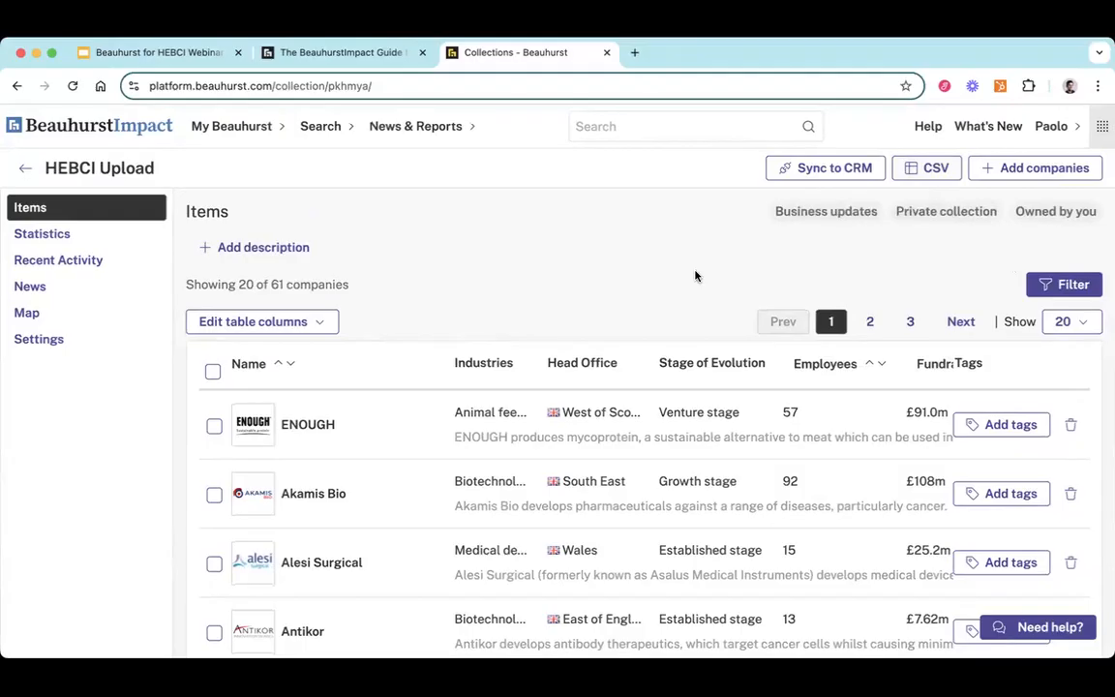
left_click(933, 171)
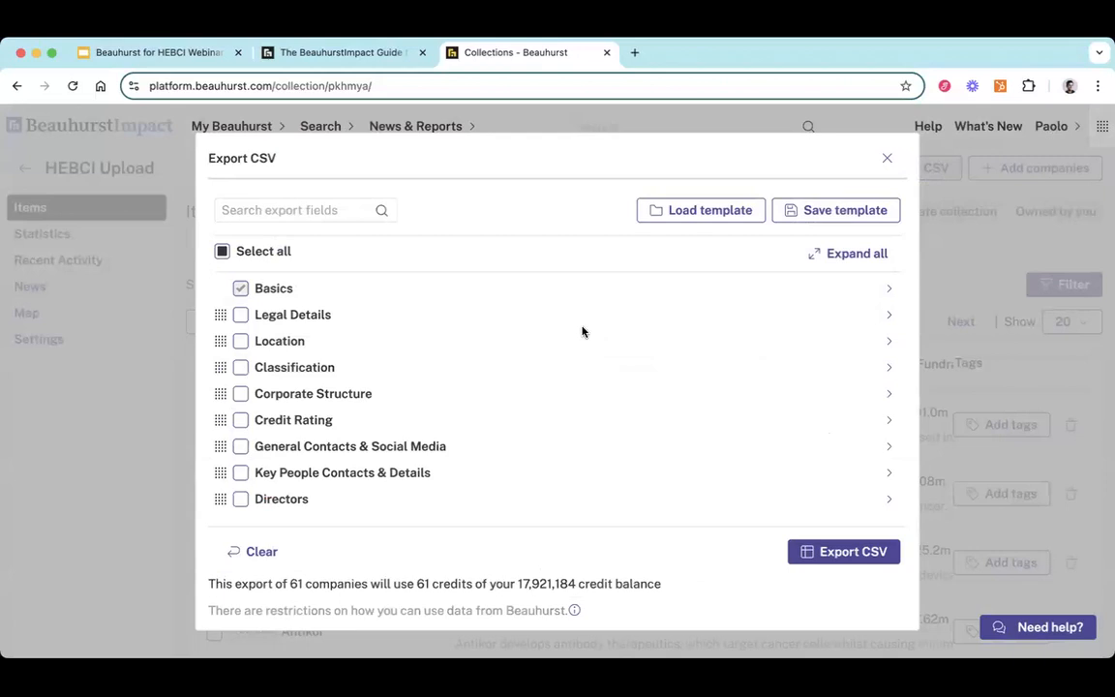
scroll(582, 332, "down", 3)
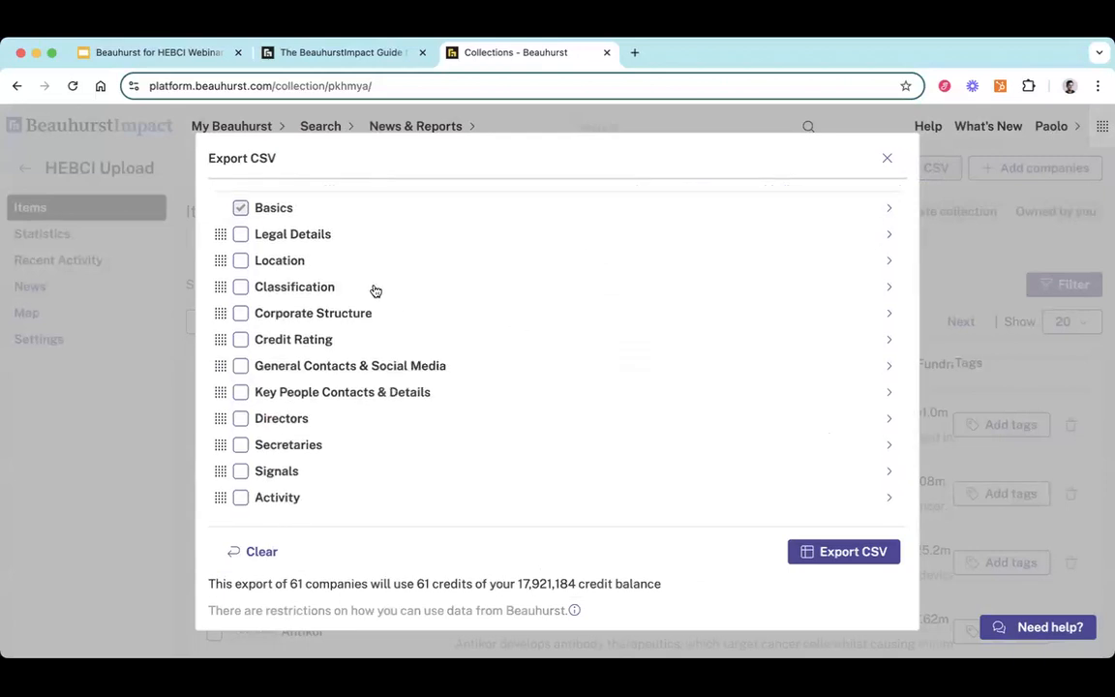
scroll(374, 290, "up", 2)
left_click(223, 220)
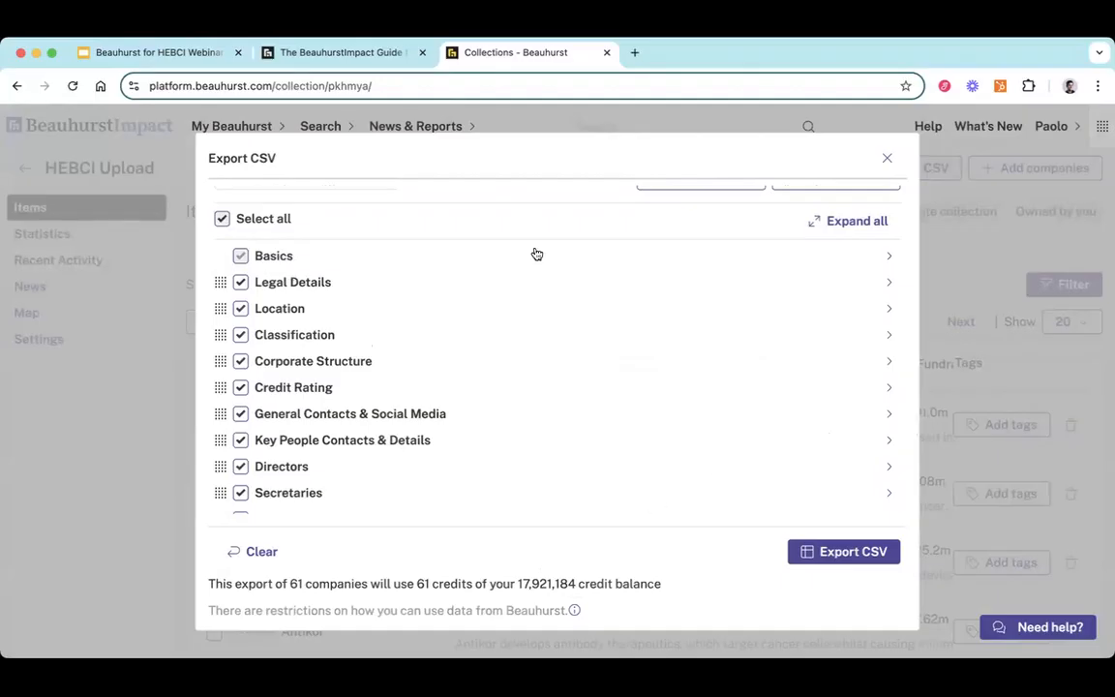
left_click(223, 218)
Step: Load the saved HEBCI Export template into the CSV export
scroll(494, 233, "up", 1)
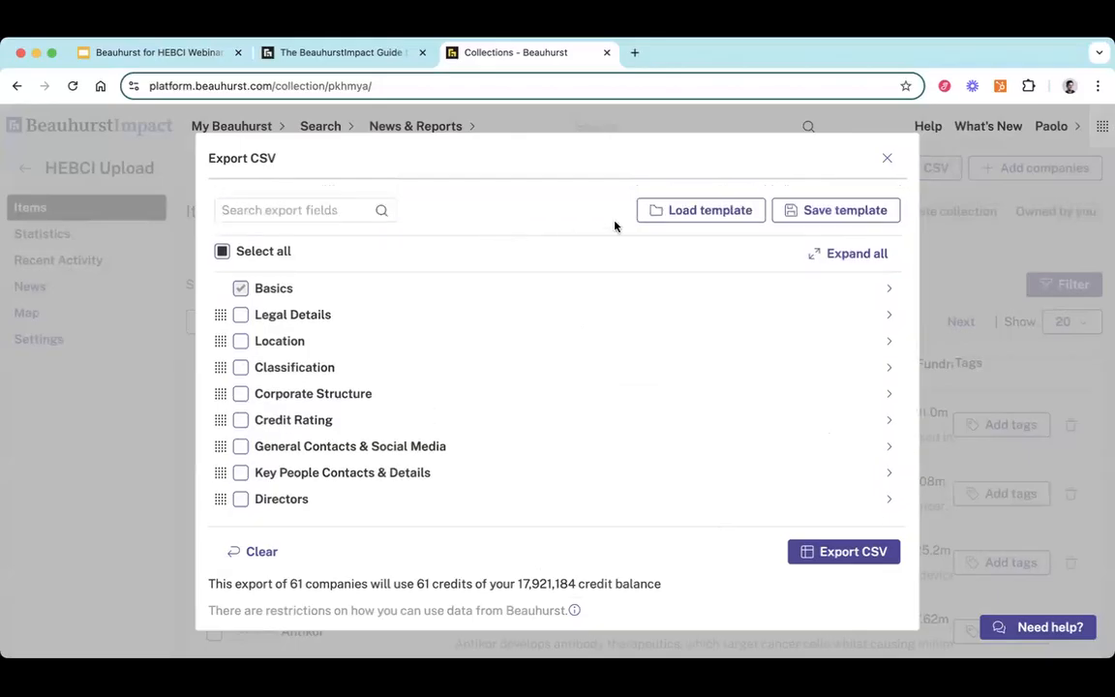
left_click(680, 212)
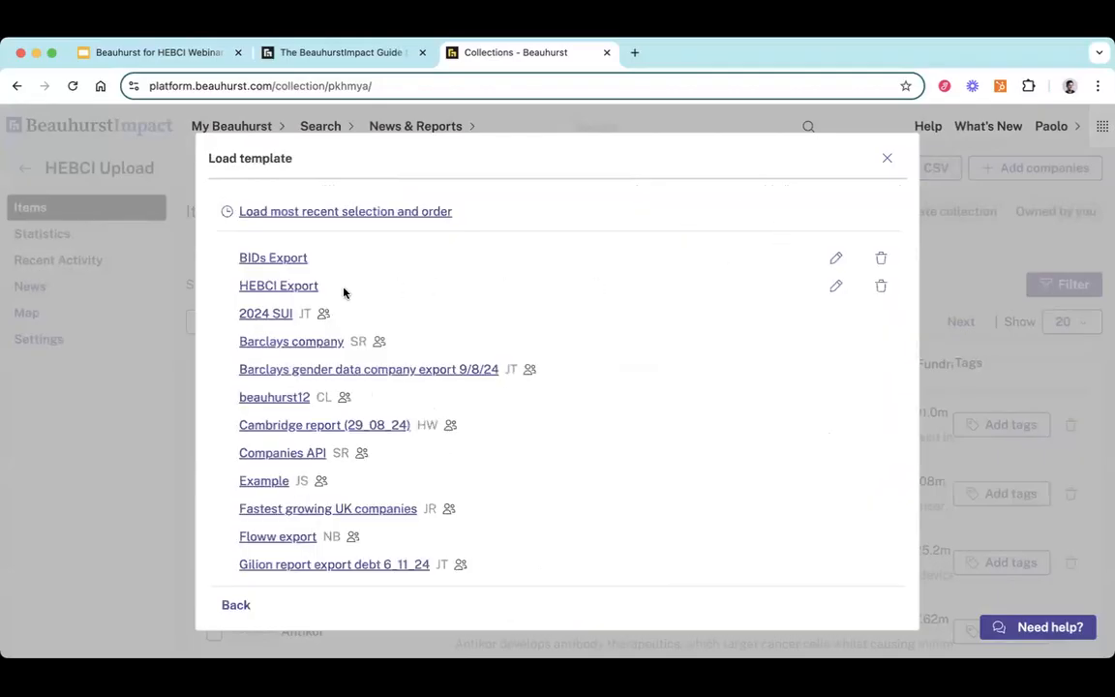
left_click(265, 287)
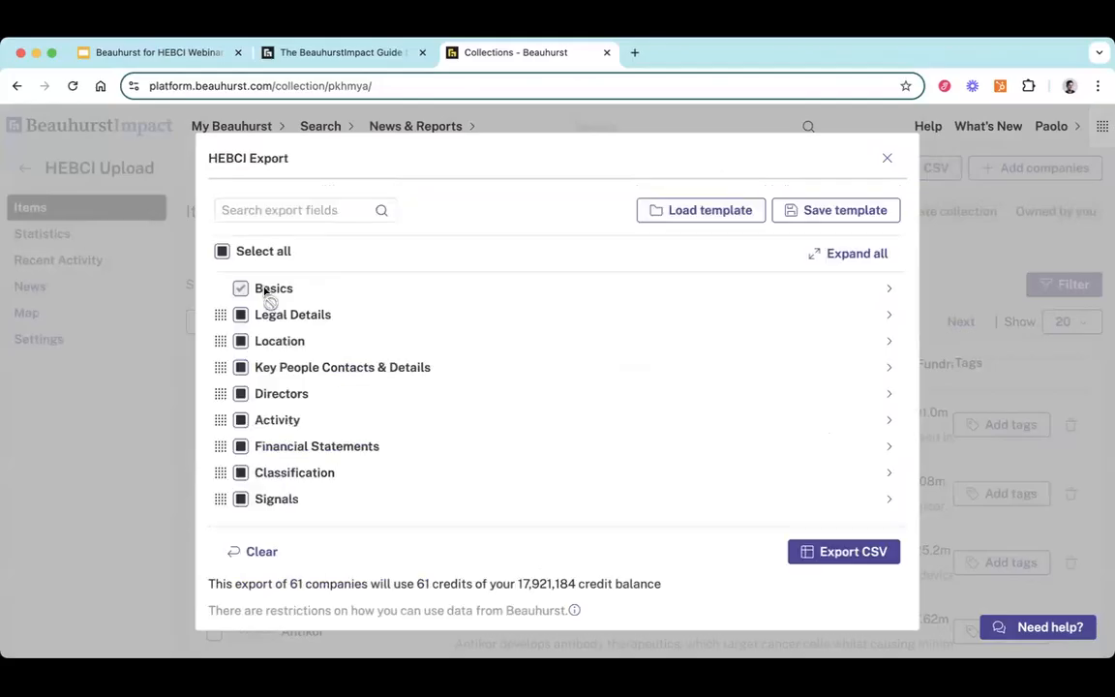
Step: Expand the Legal Details category of the template and review which fields are selected for export
scroll(450, 332, "down", 1)
scroll(450, 332, "down", 1)
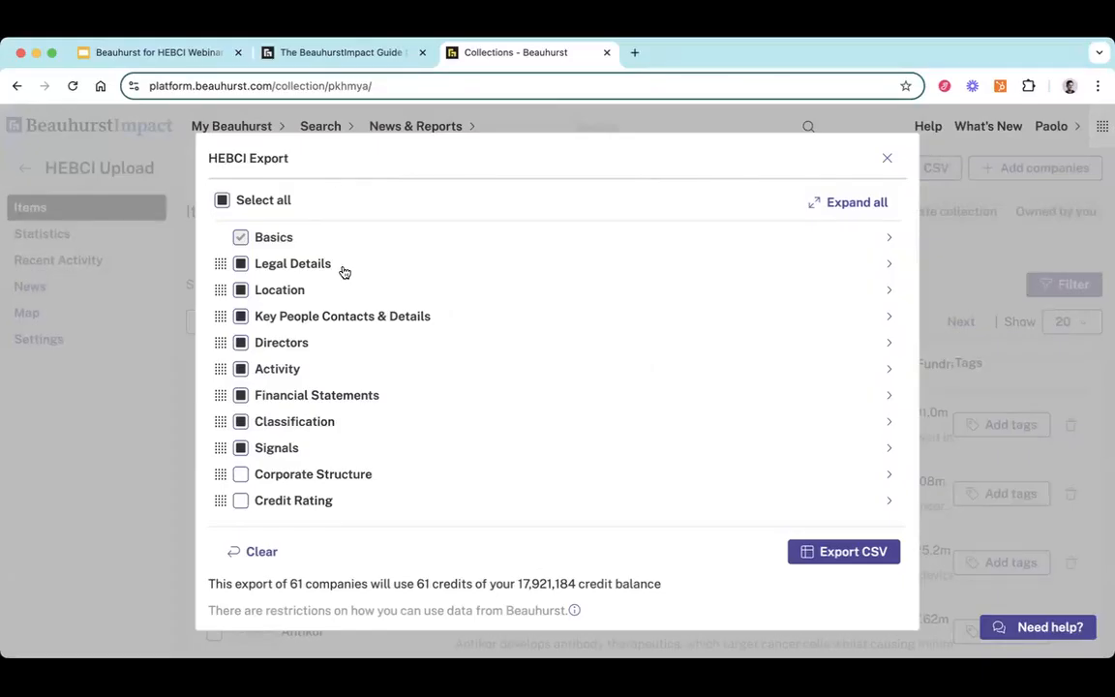
scroll(421, 229, "down", 1)
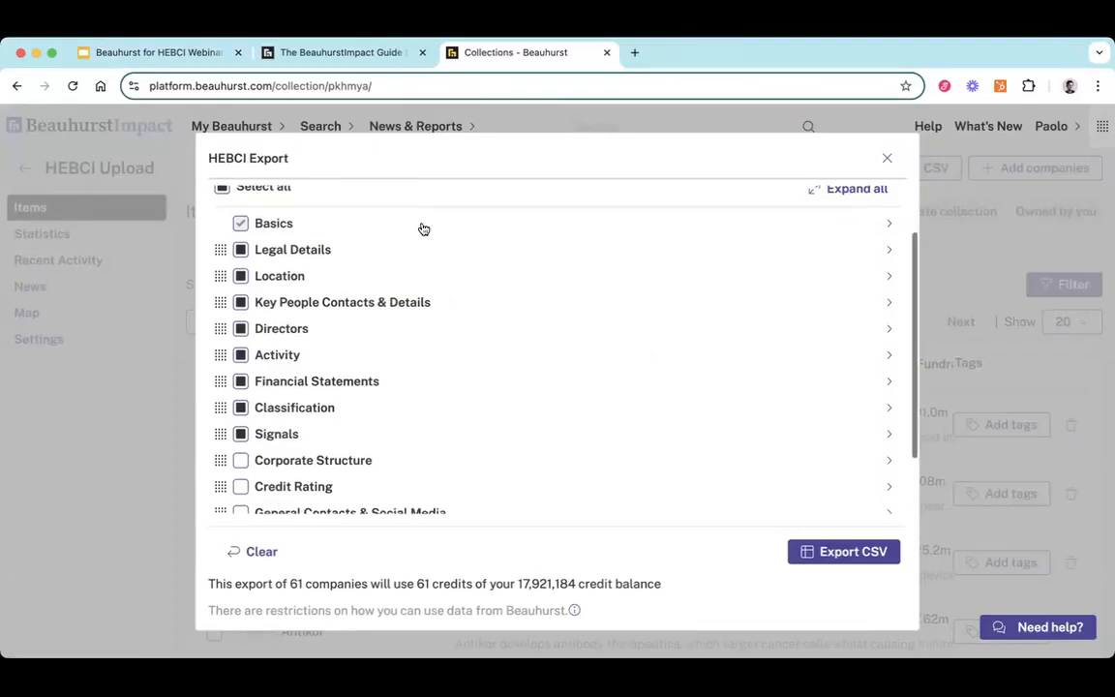
left_click(890, 251)
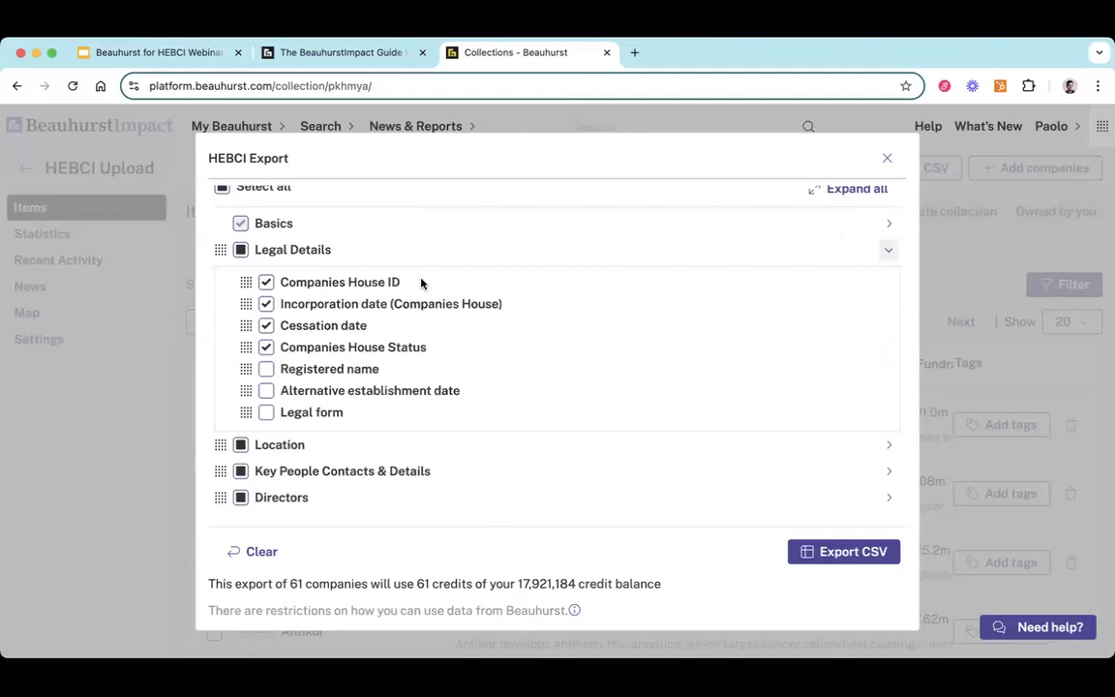
scroll(422, 280, "down", 1)
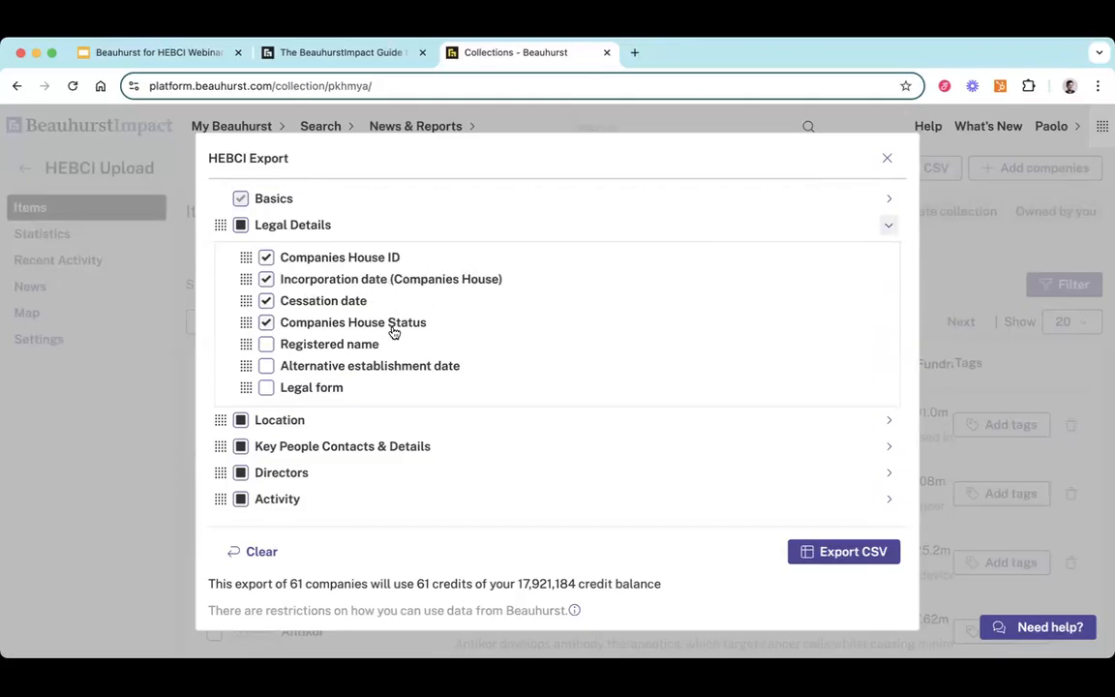
scroll(390, 329, "down", 3)
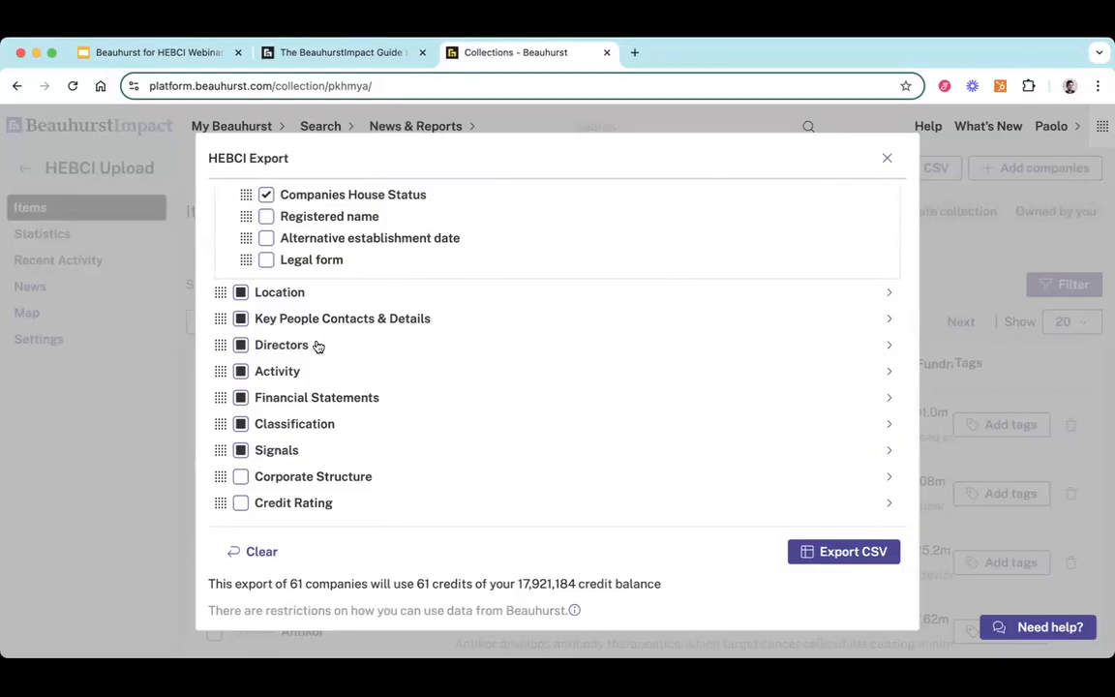
scroll(317, 345, "down", 1)
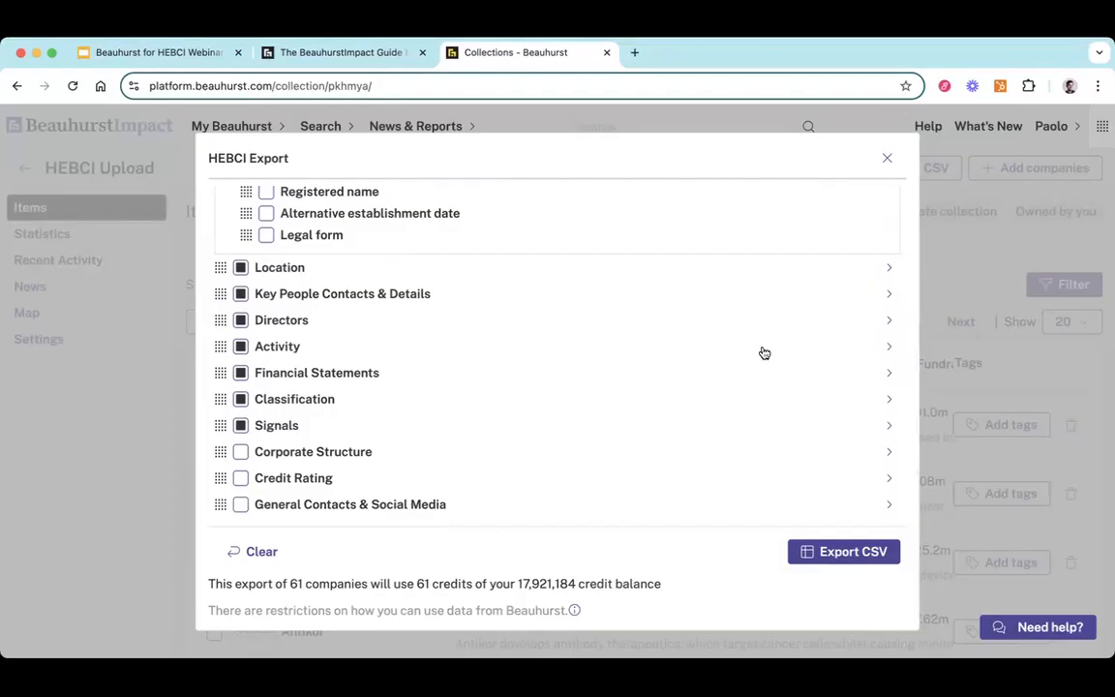
Step: Review the selected spinout, grant, fundraising, patent and valuation fields in the Activity category, and collapse it again
left_click(888, 349)
scroll(703, 412, "down", 4)
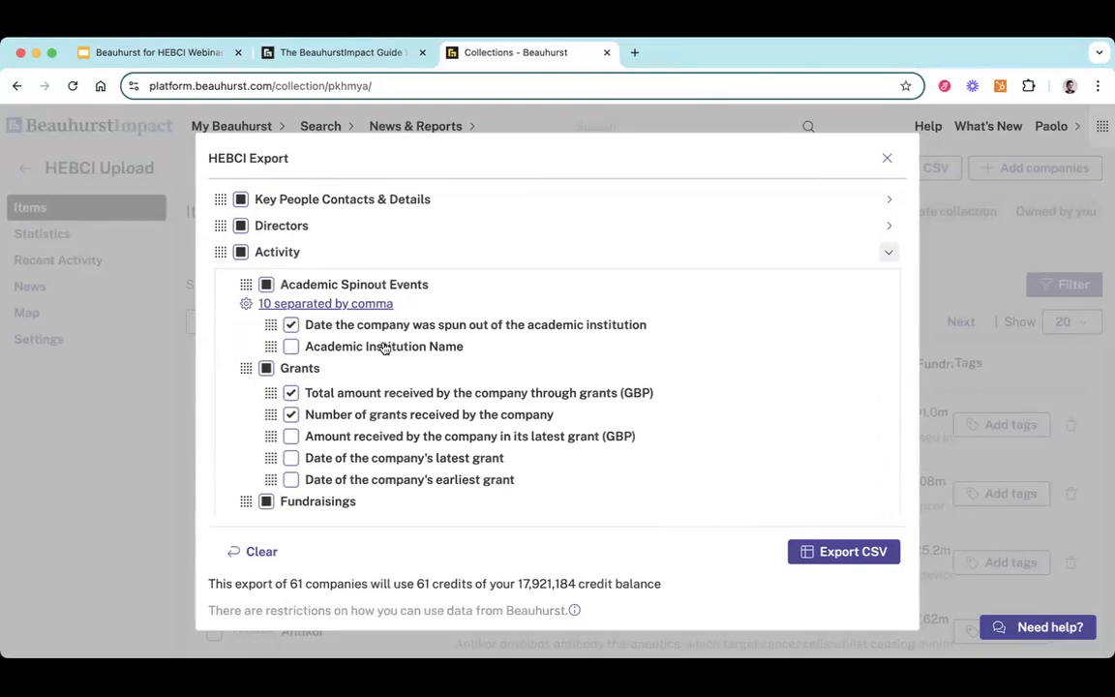
scroll(327, 361, "down", 4)
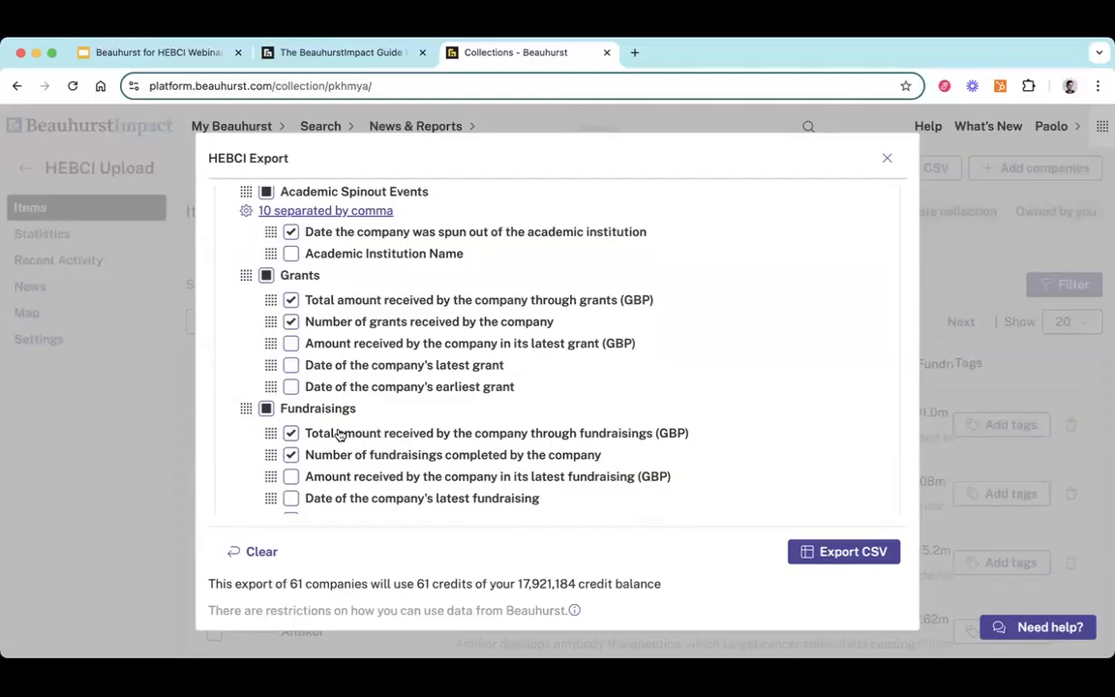
scroll(320, 434, "down", 2)
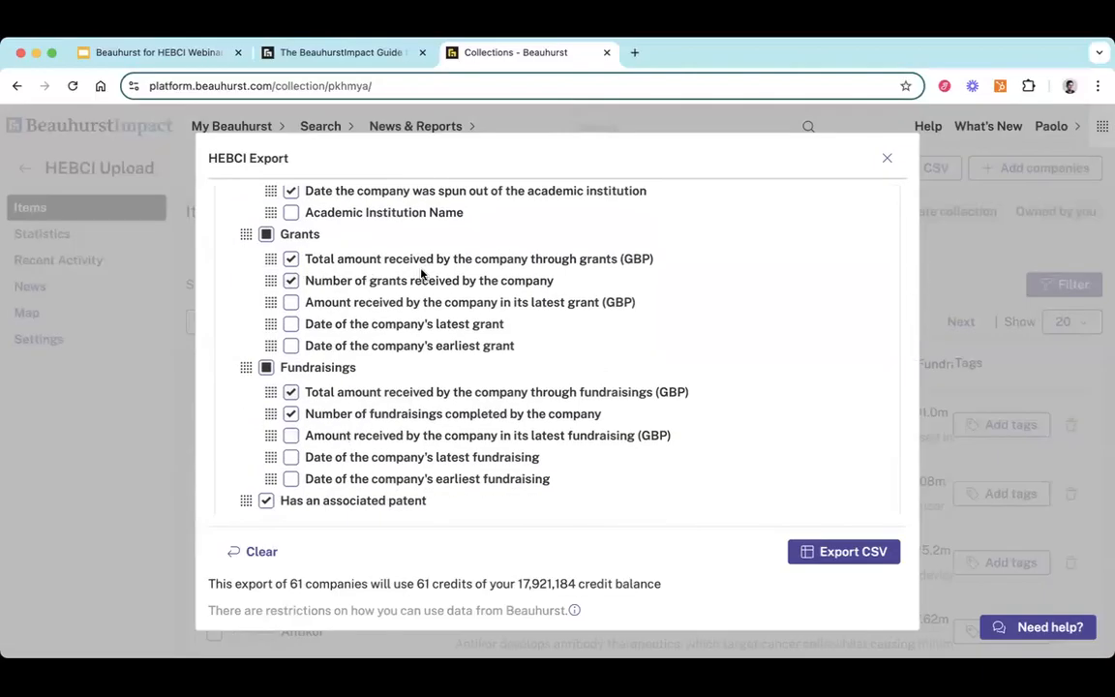
scroll(523, 347, "down", 2)
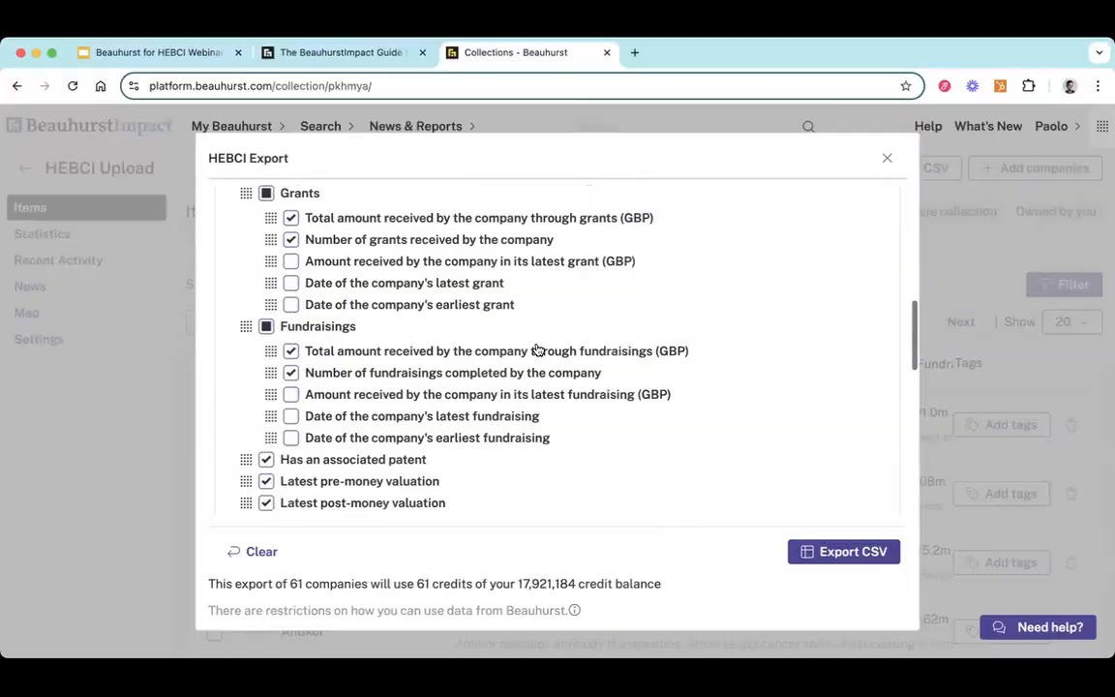
scroll(533, 363, "down", 3)
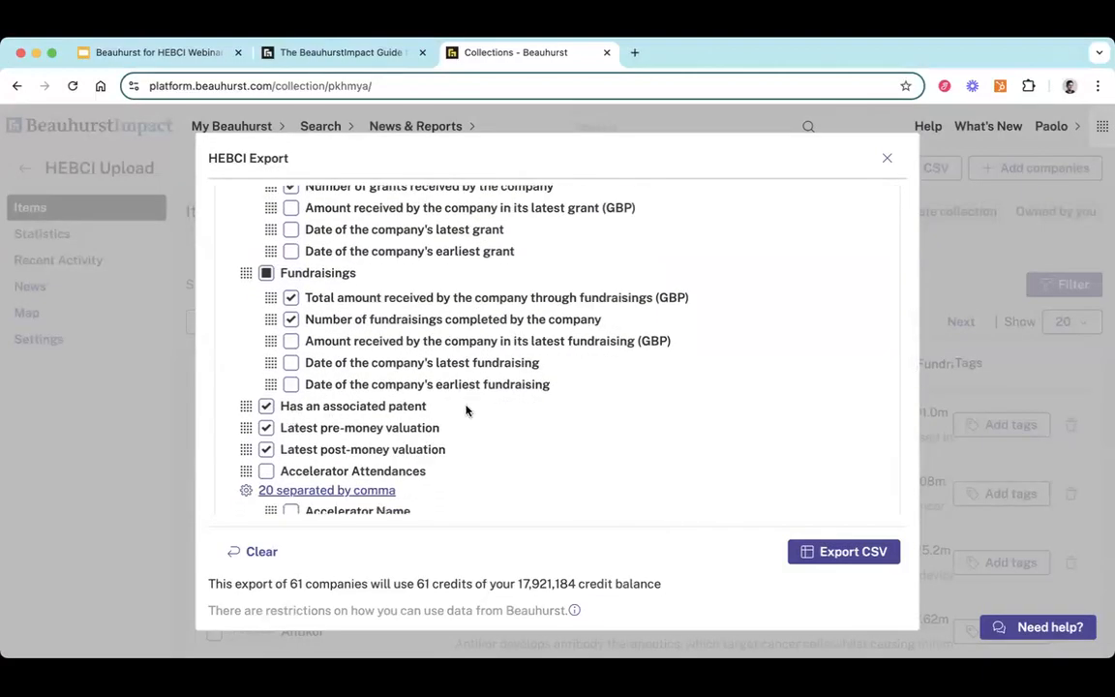
scroll(466, 410, "down", 1)
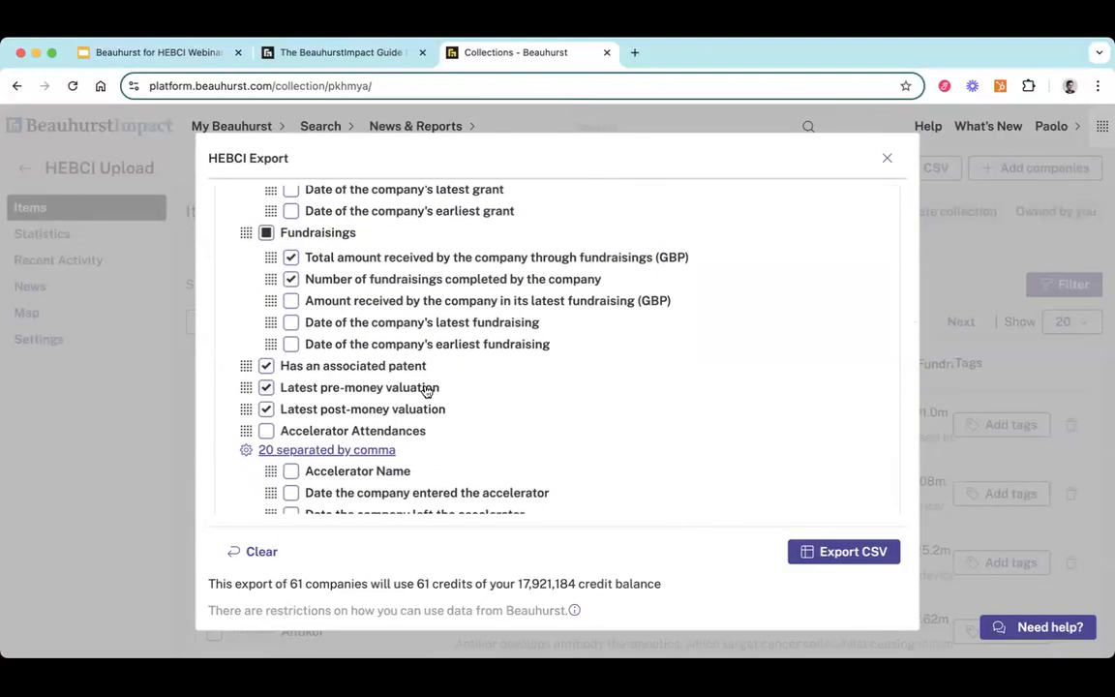
scroll(427, 391, "up", 3)
scroll(427, 391, "up", 5)
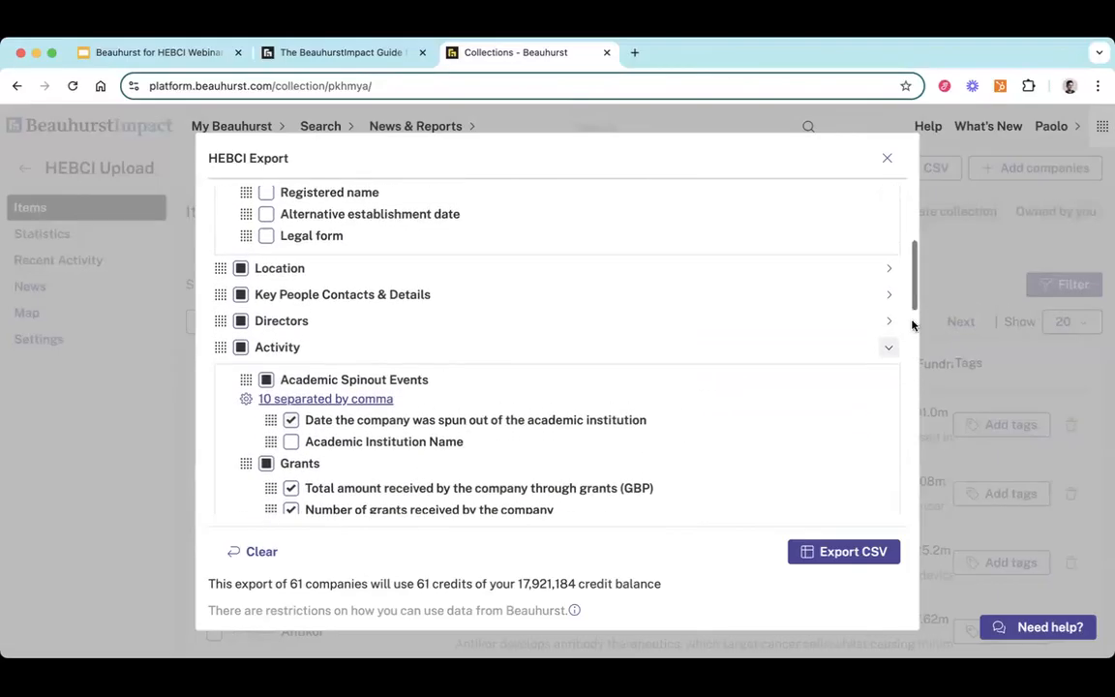
left_click(890, 350)
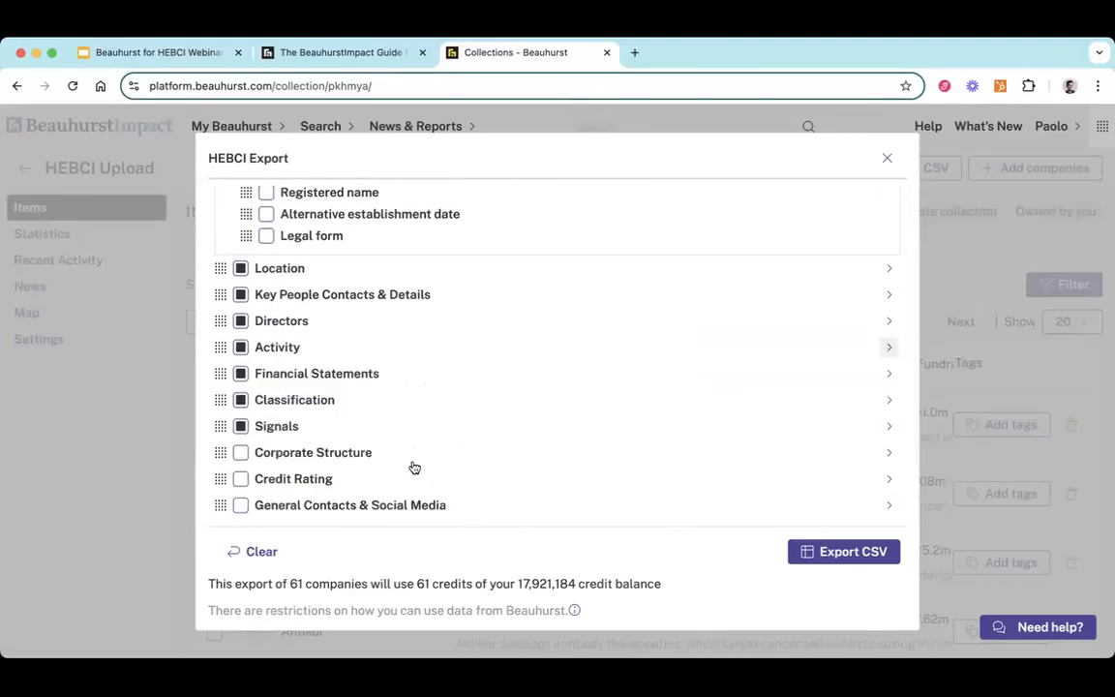
Step: Expand the Financial Statements category and examine which of its fields are selected, keeping Activity collapsed
left_click(886, 378)
scroll(727, 415, "down", 2)
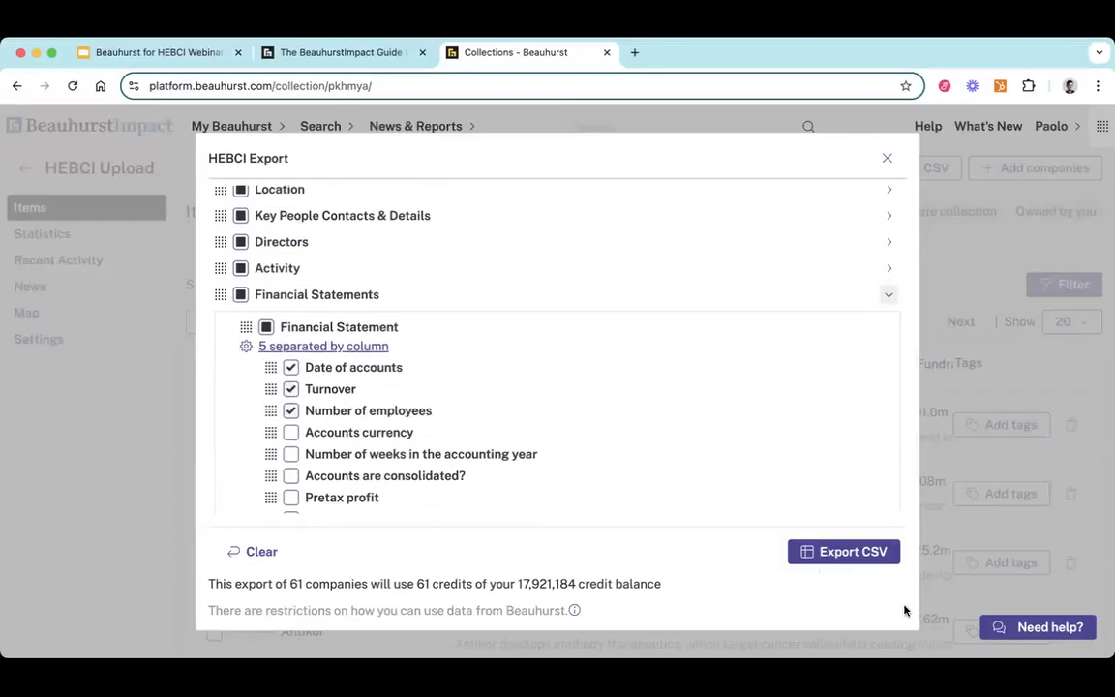
left_click(414, 272)
scroll(293, 435, "down", 1)
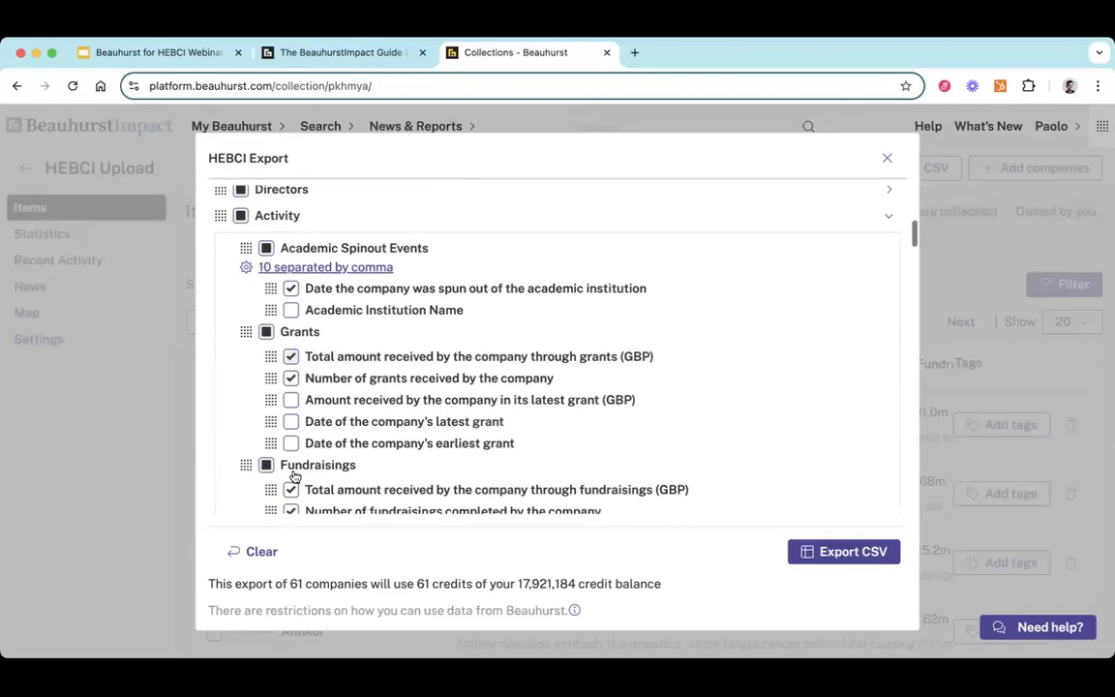
left_click(455, 224)
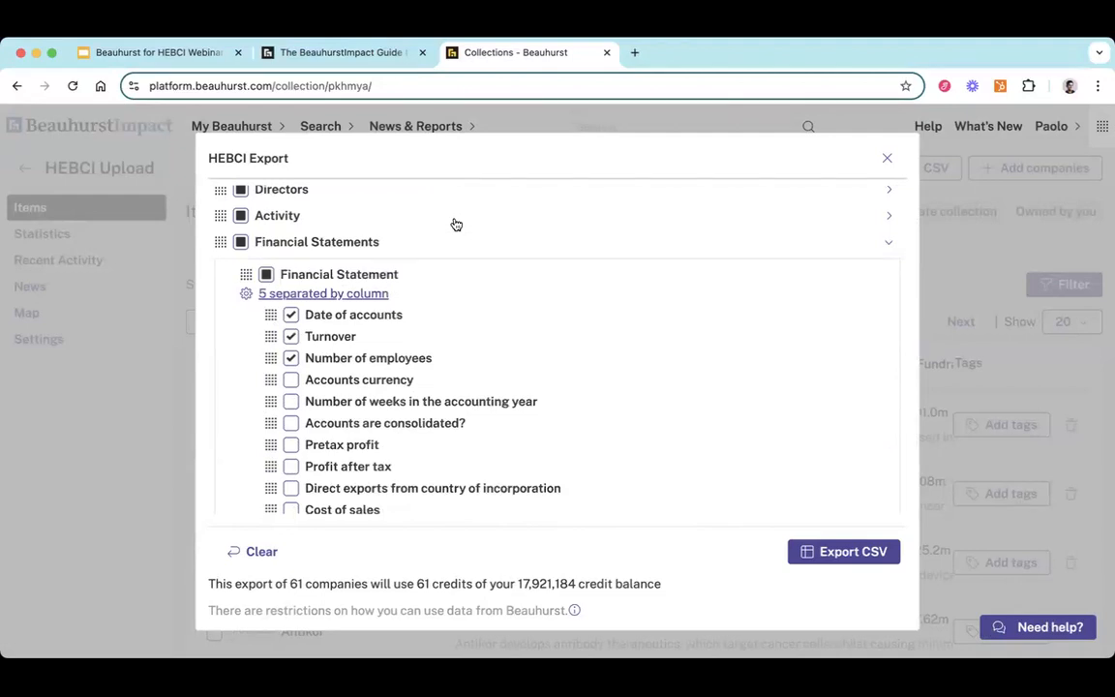
scroll(455, 224, "down", 1)
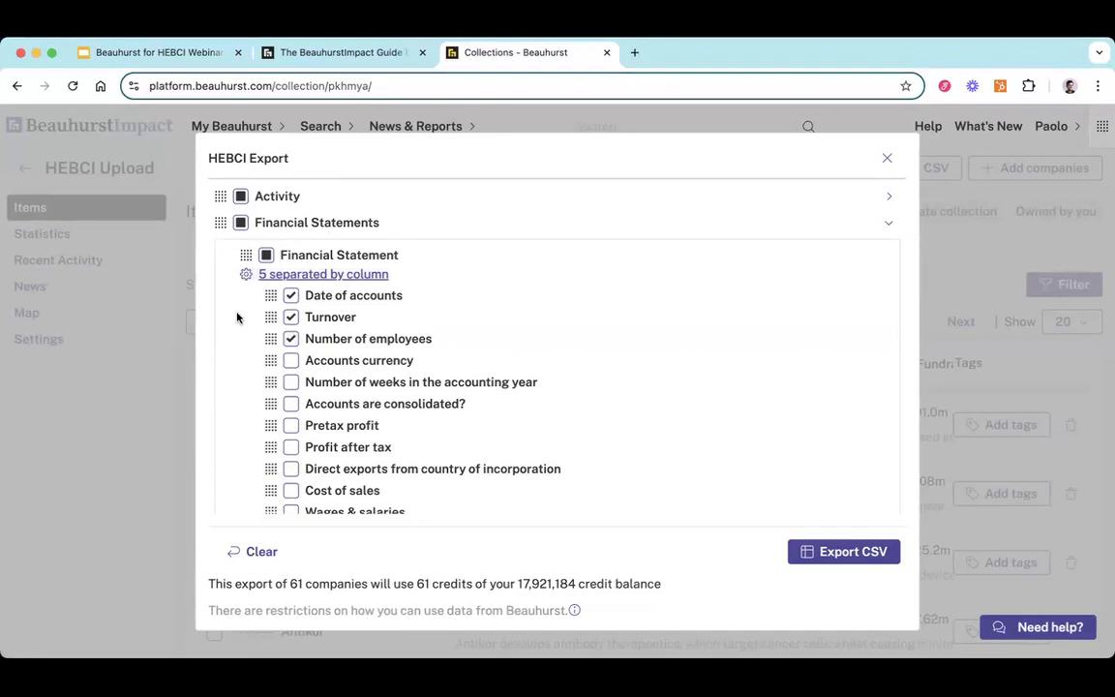
Step: Check the export settings for the number and separation of financial statements, and collapse the Financial Statements category
left_click(247, 276)
scroll(285, 343, "down", 1)
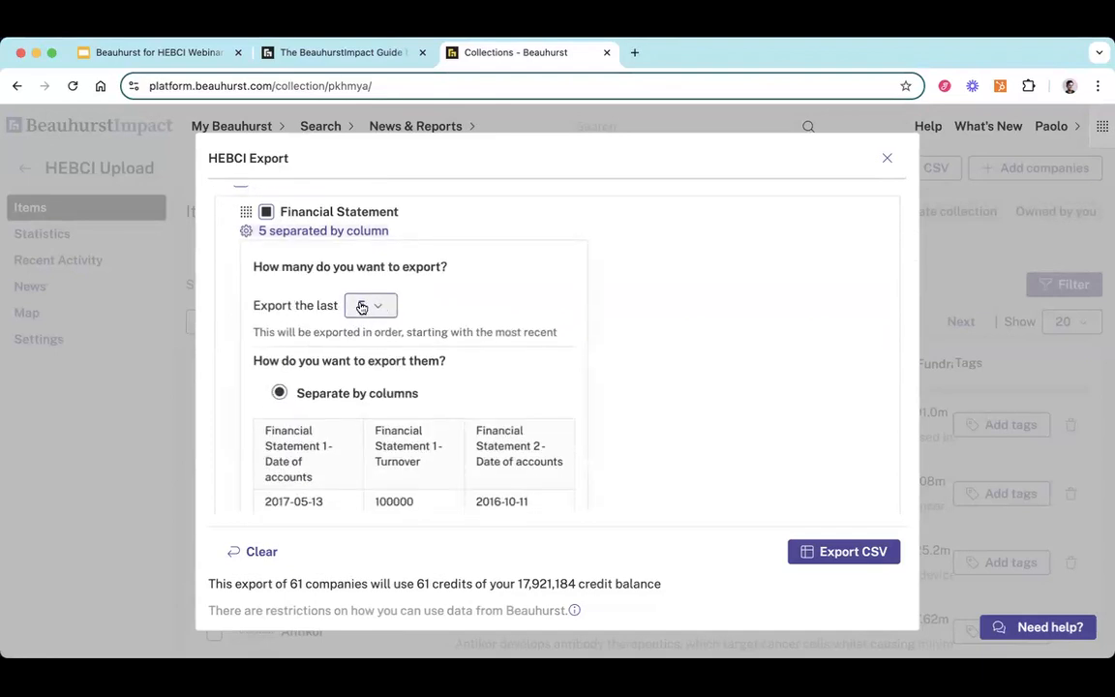
left_click(247, 233)
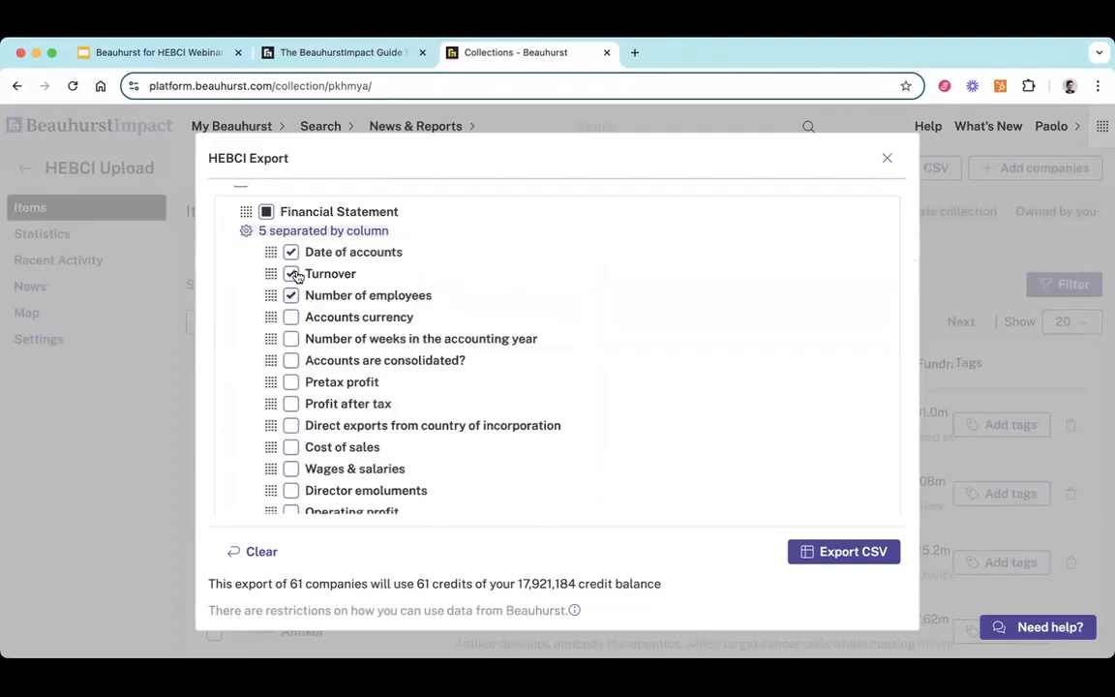
scroll(257, 337, "down", 2)
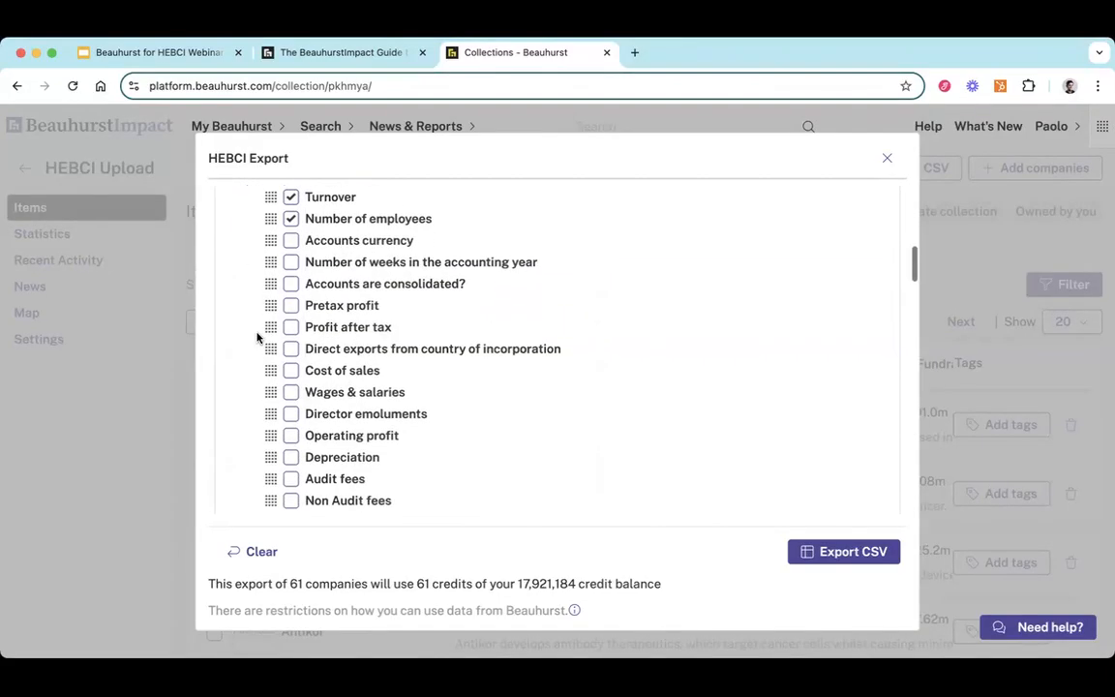
scroll(257, 337, "up", 3)
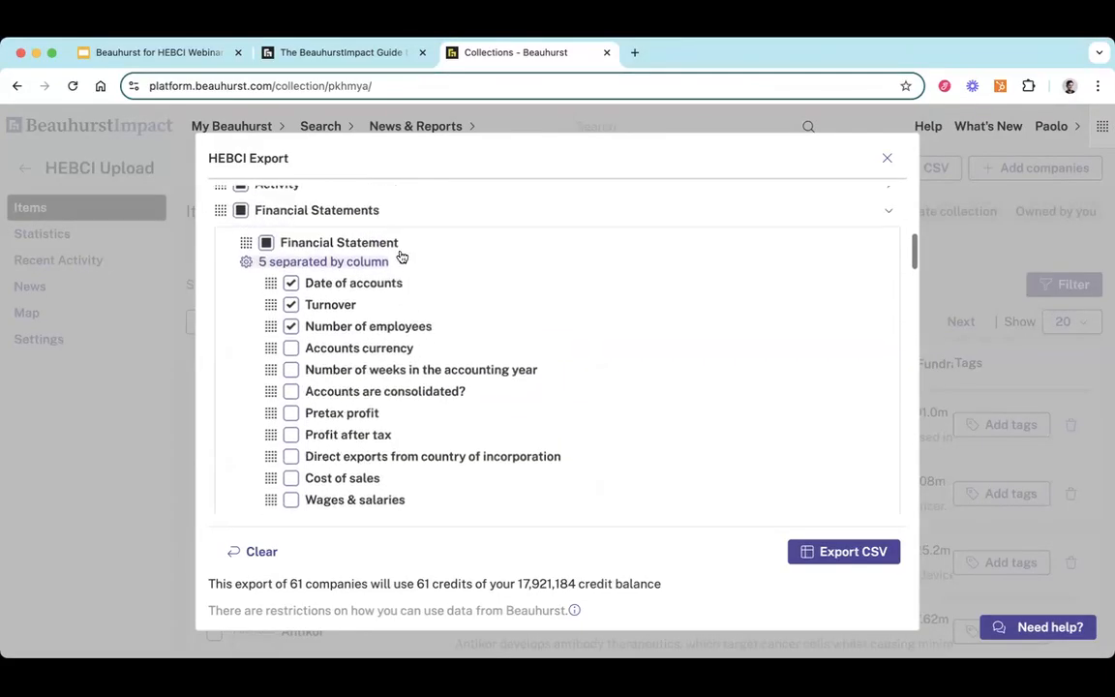
left_click(898, 220)
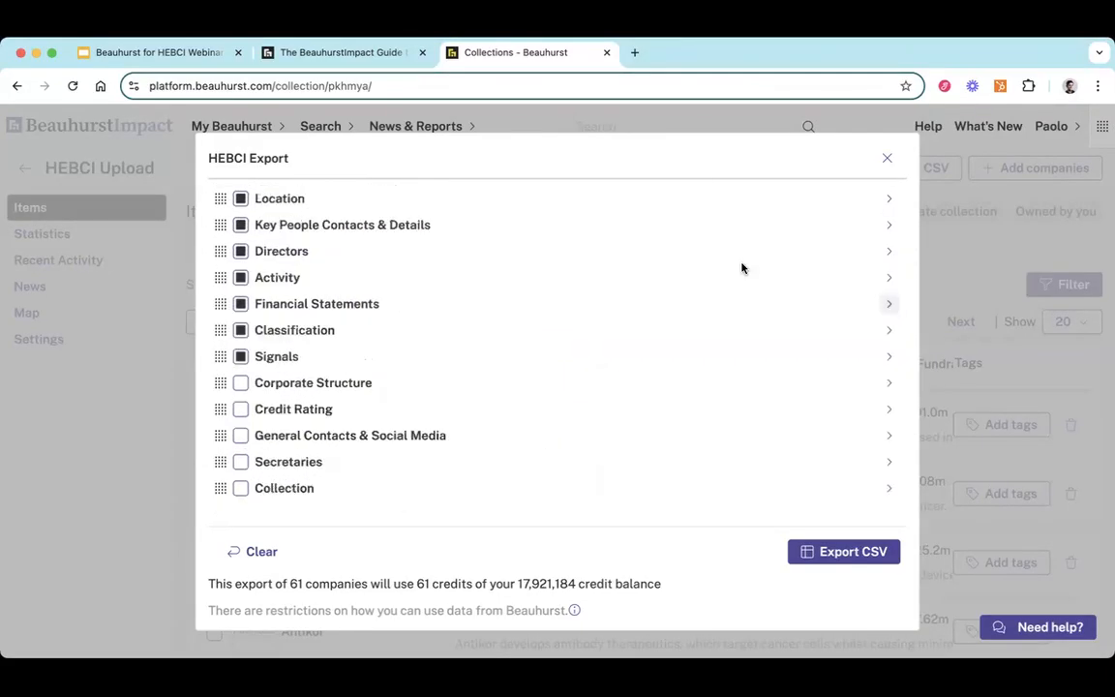
Step: Close the CSV export options without exporting and return to the company list of the HEBCI Upload collection
scroll(741, 267, "up", 8)
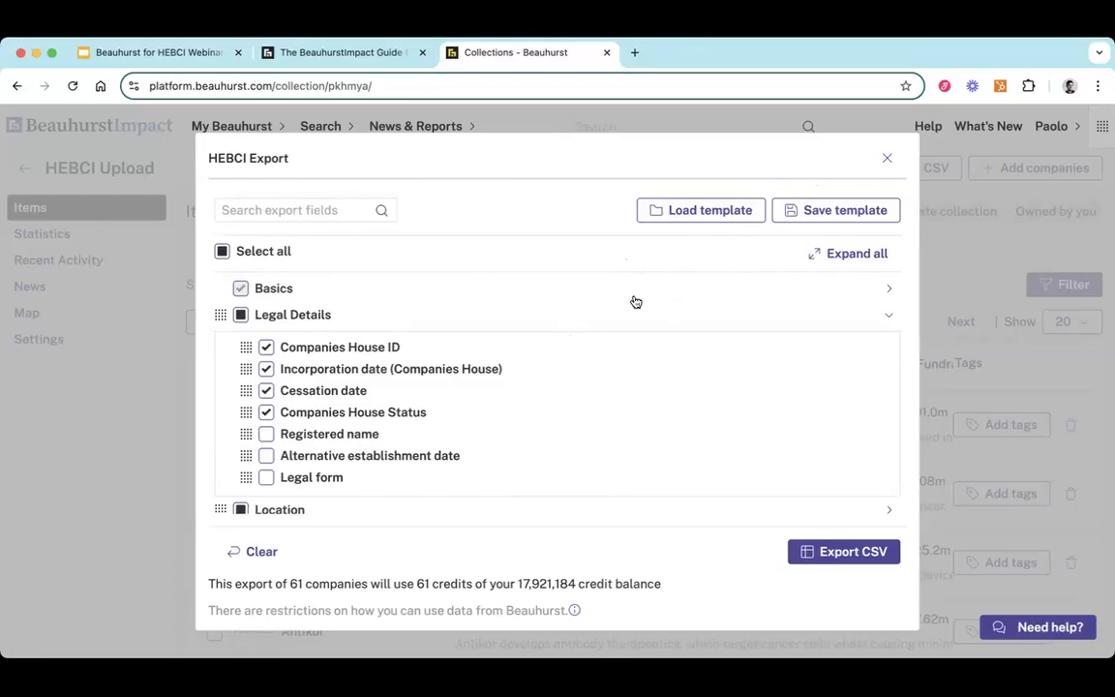
scroll(542, 436, "down", 1)
scroll(544, 436, "up", 1)
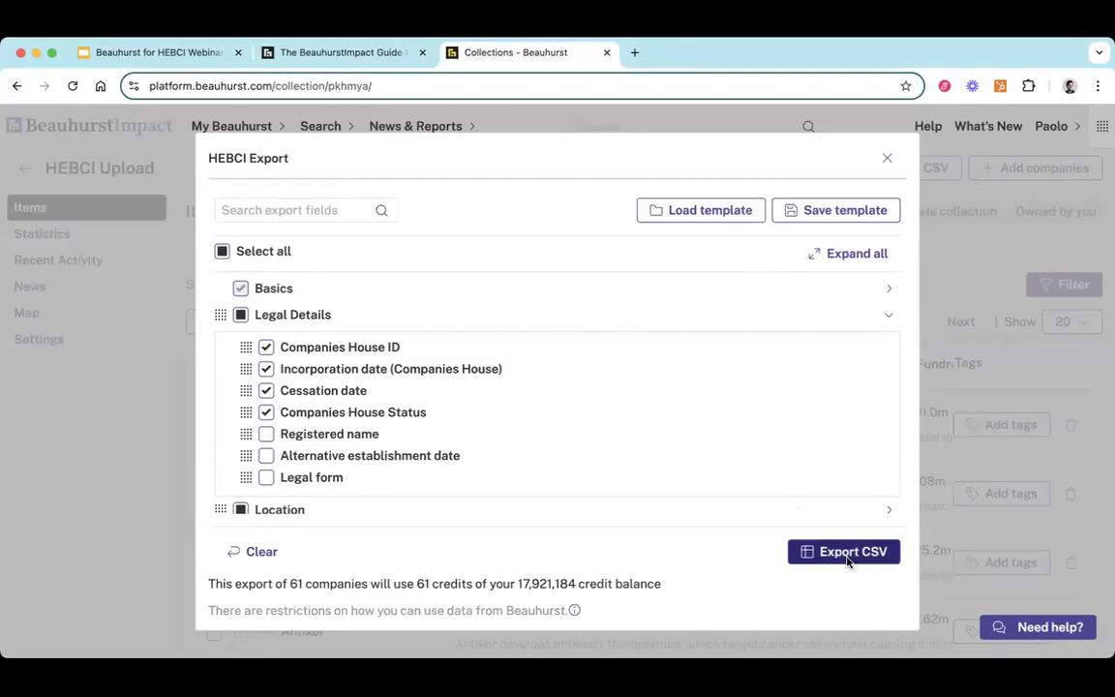
left_click(887, 157)
scroll(406, 388, "down", 1)
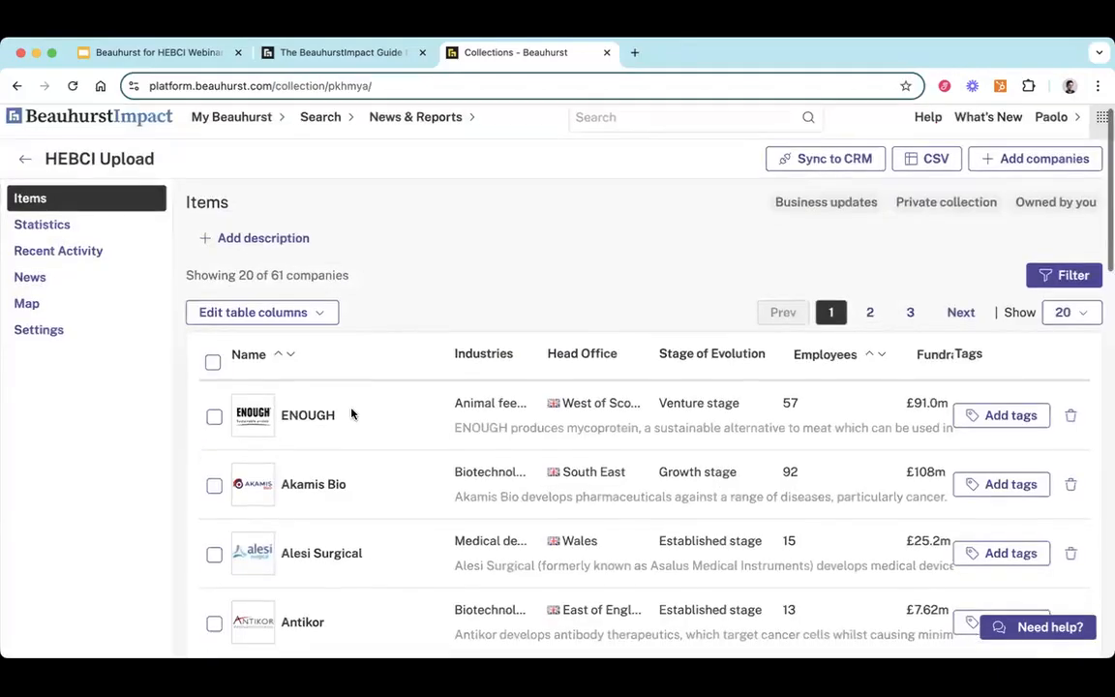
scroll(351, 414, "down", 2)
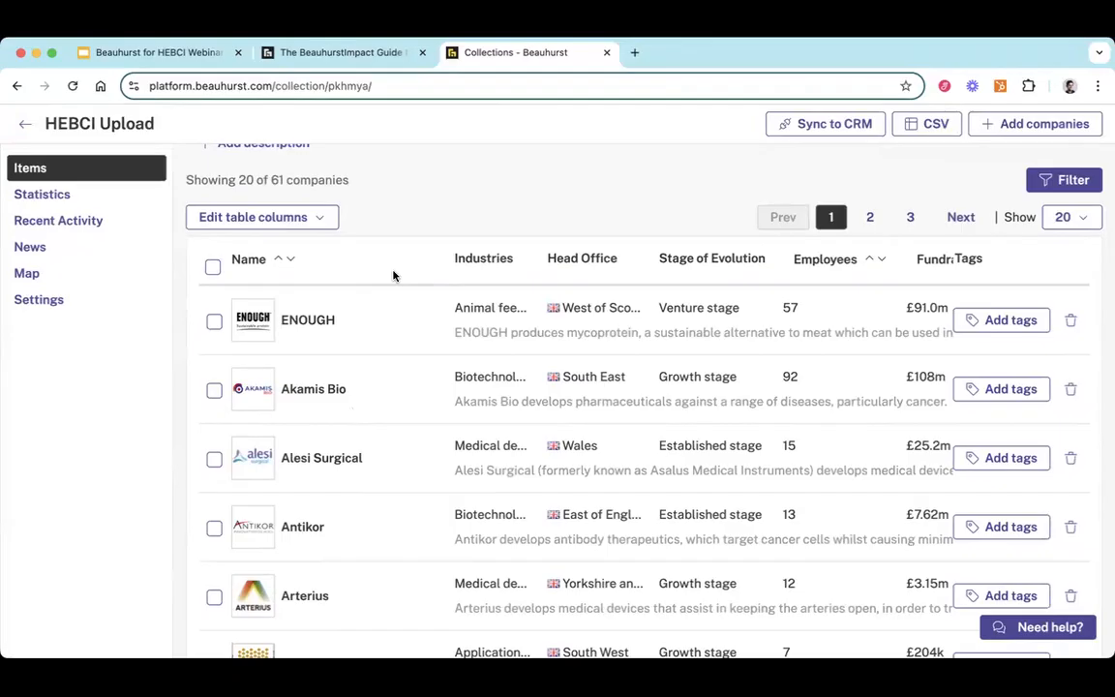
Step: Leave the HEBCI Upload collection's company list and open the Advanced Search
scroll(393, 276, "up", 3)
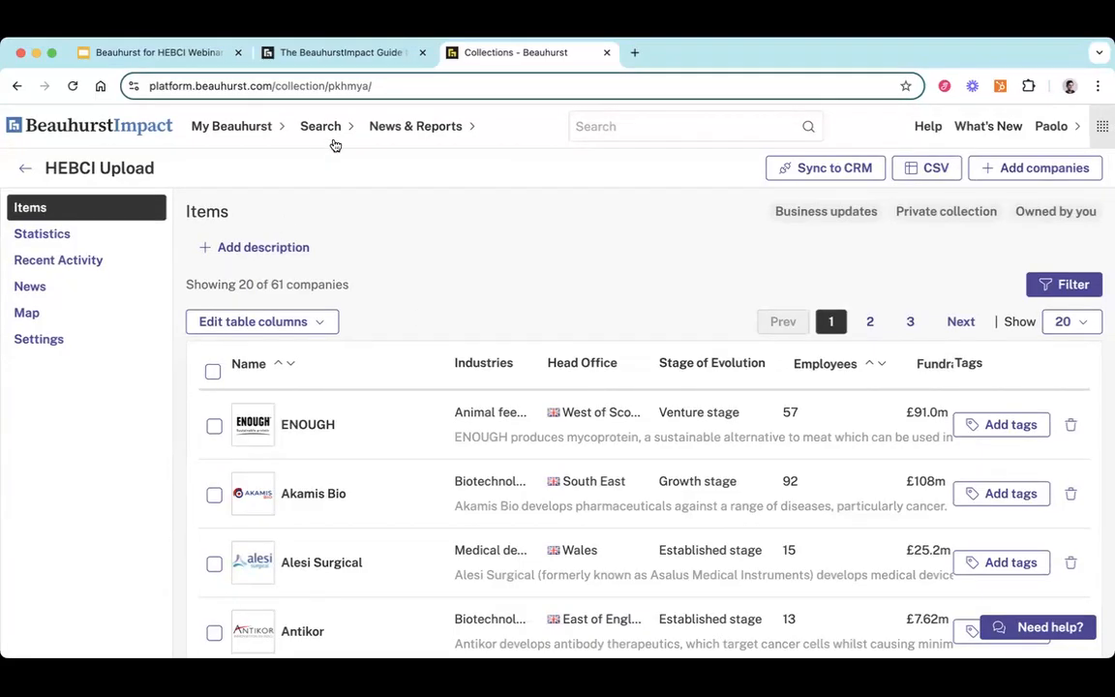
mouse_move(320, 128)
left_click_drag(350, 285, 184, 285)
left_click(361, 291)
mouse_move(320, 130)
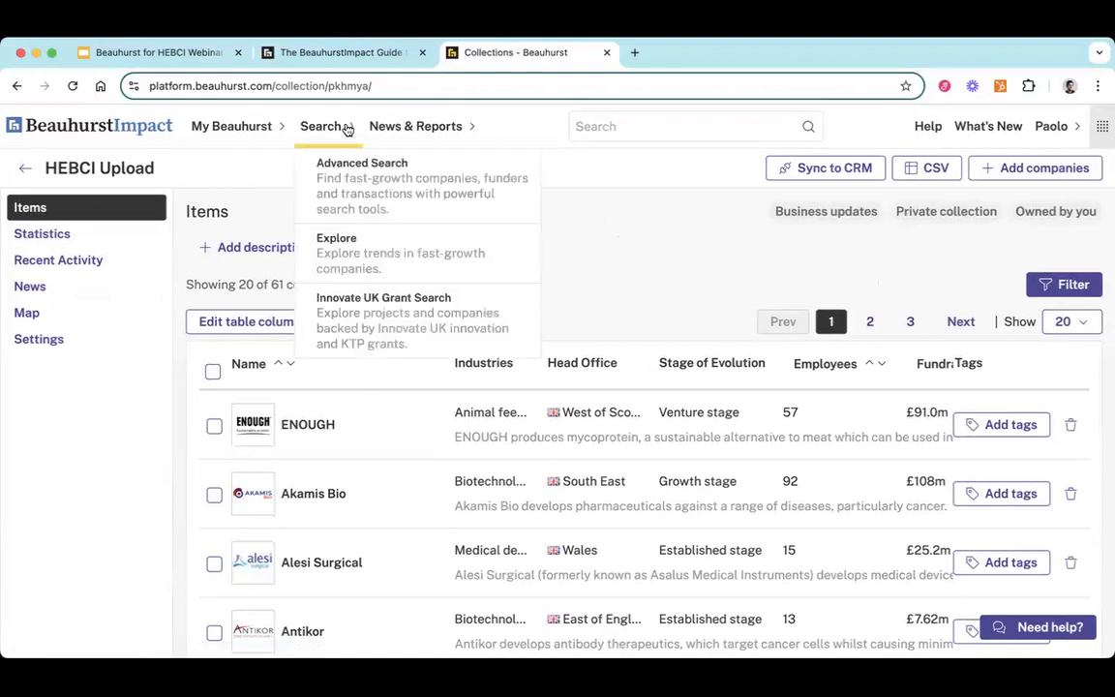
left_click(347, 158)
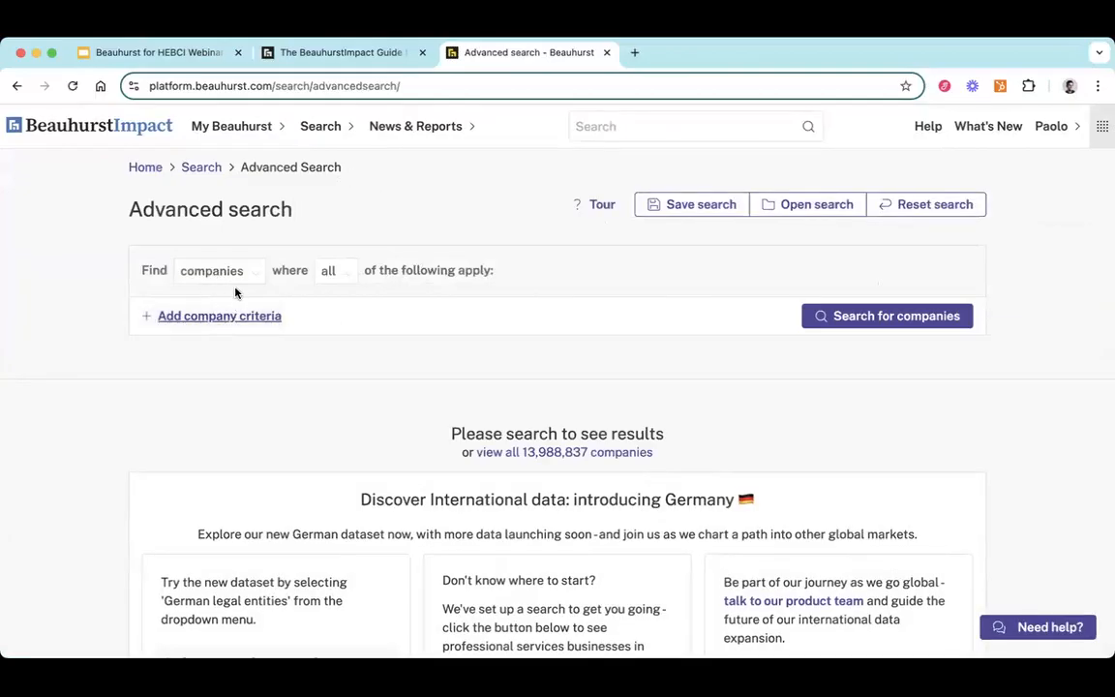
Step: Add a company criterion for collections including any of HEBCI Upload, and search for the matching companies
left_click(219, 318)
scroll(194, 300, "down", 1)
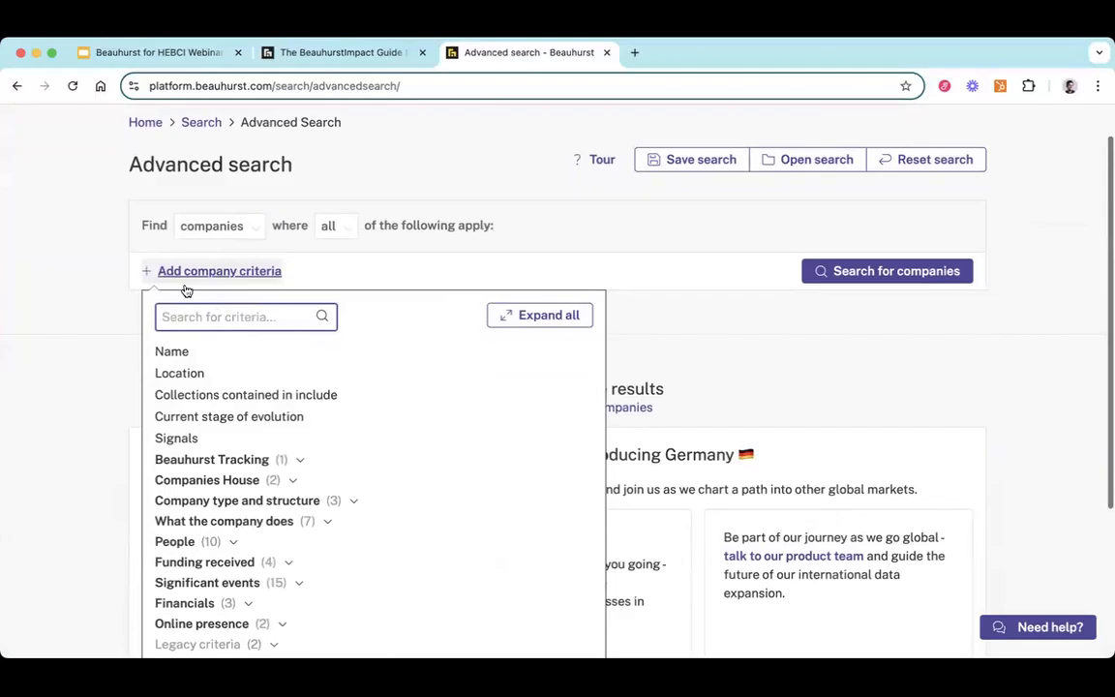
left_click(296, 397)
type("hebci")
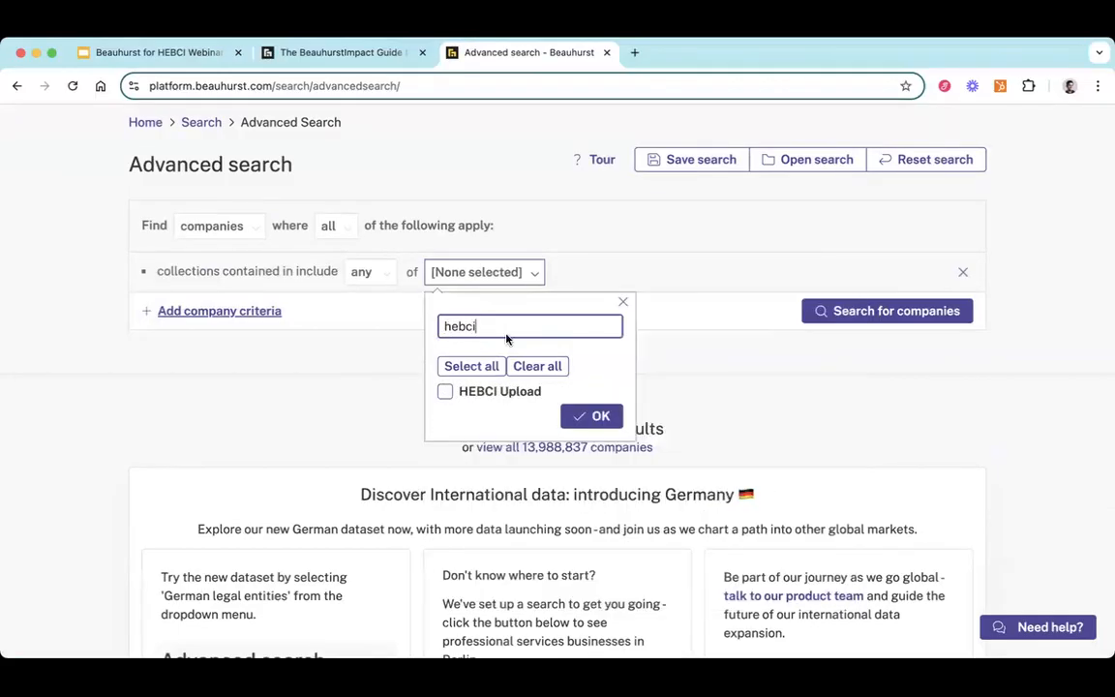
left_click(518, 392)
left_click(600, 415)
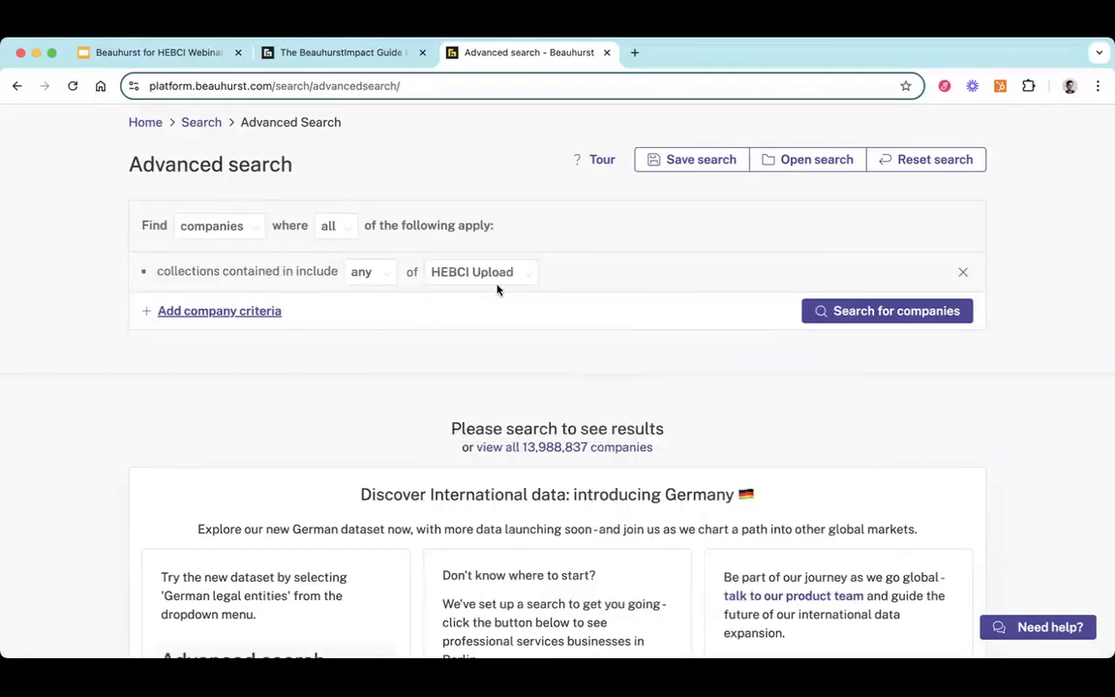
left_click(857, 311)
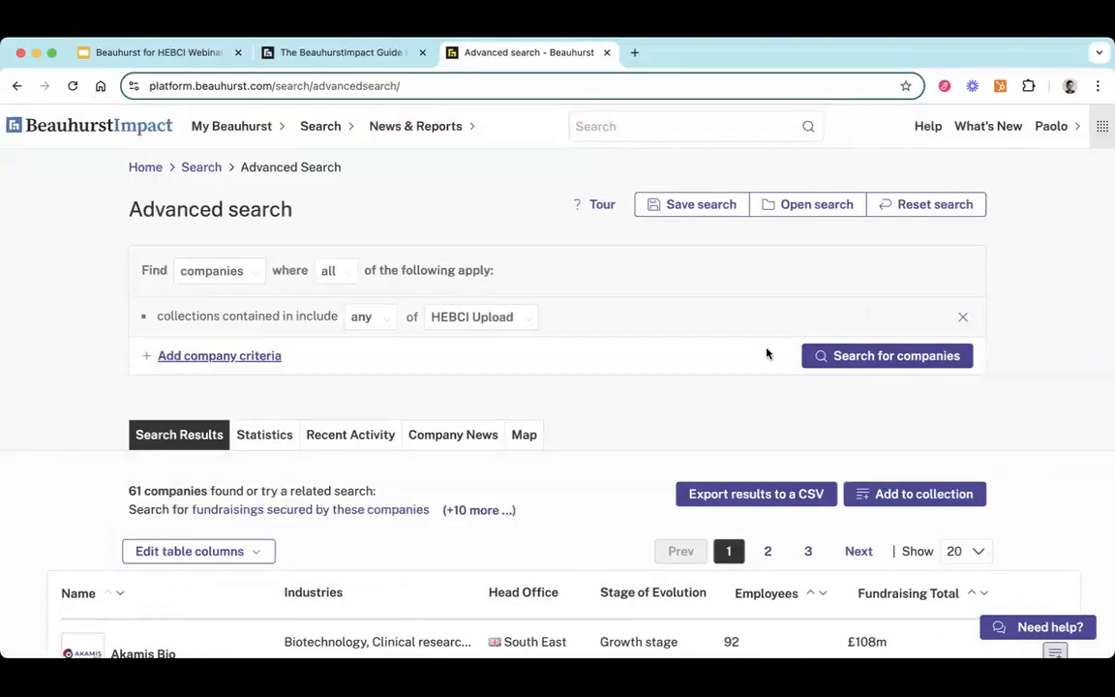
Step: Expand the list of related searches for the found companies and search for fundraisings secured by these companies
scroll(767, 351, "down", 2)
scroll(647, 335, "up", 1)
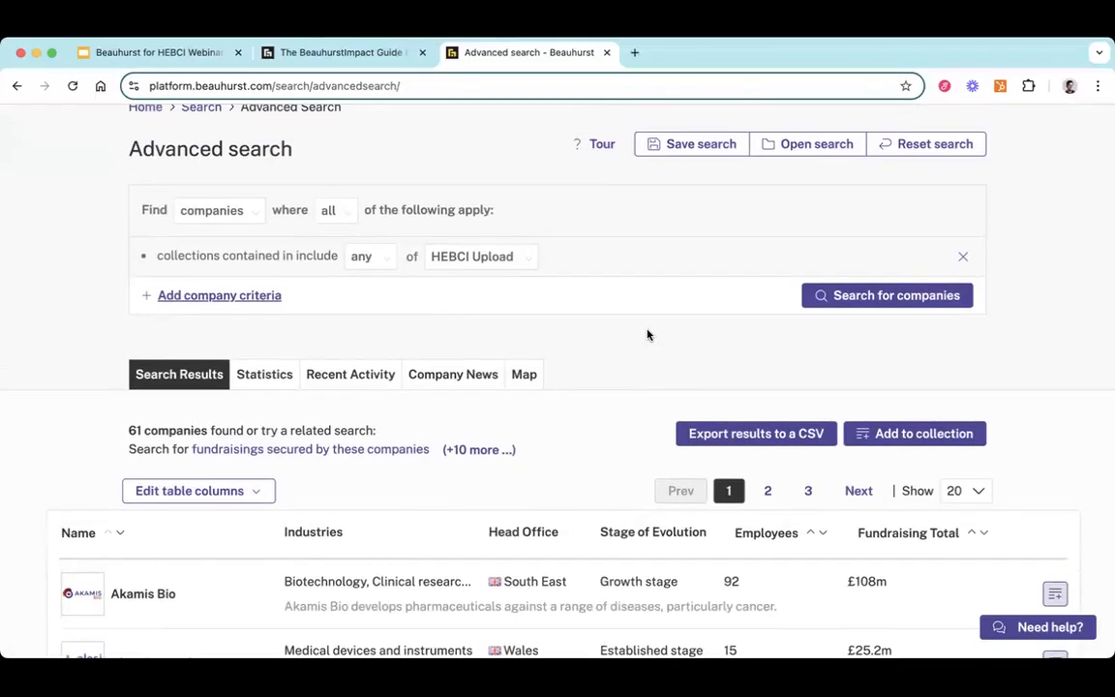
left_click(474, 451)
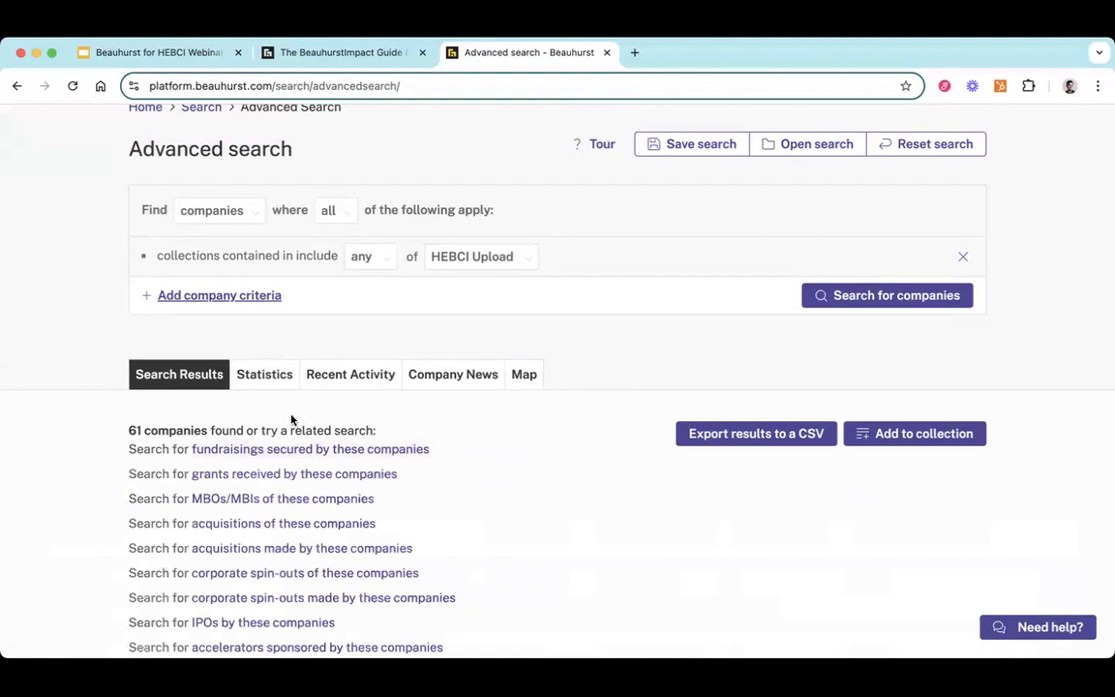
left_click_drag(127, 430, 228, 426)
scroll(229, 426, "down", 2)
scroll(228, 422, "down", 1)
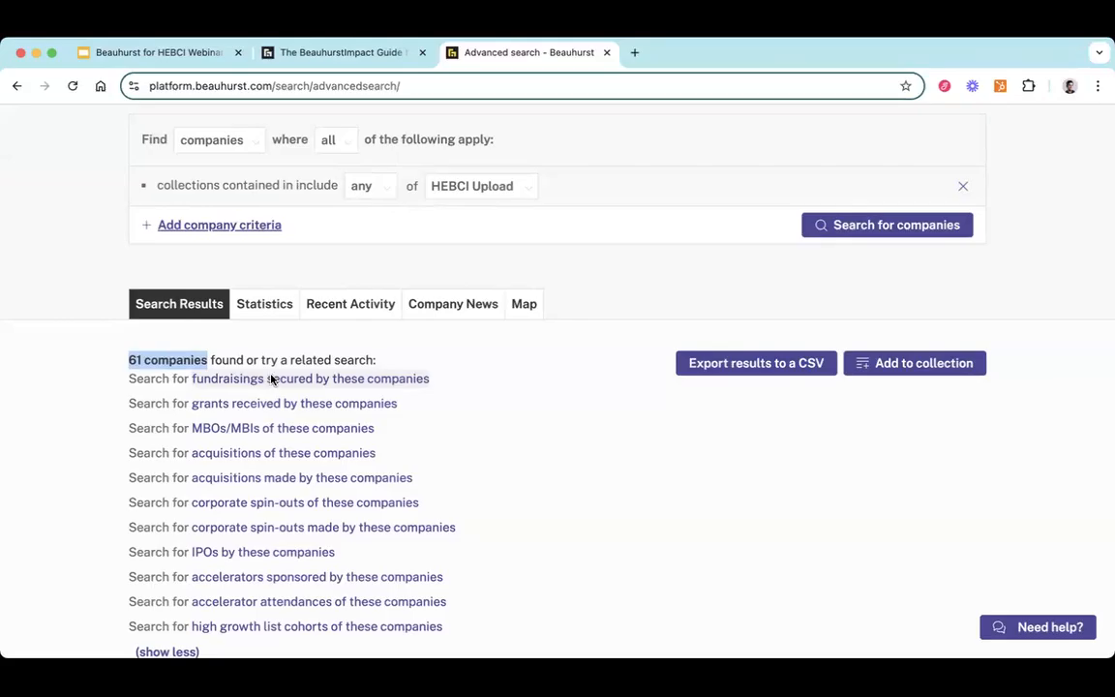
left_click(272, 380)
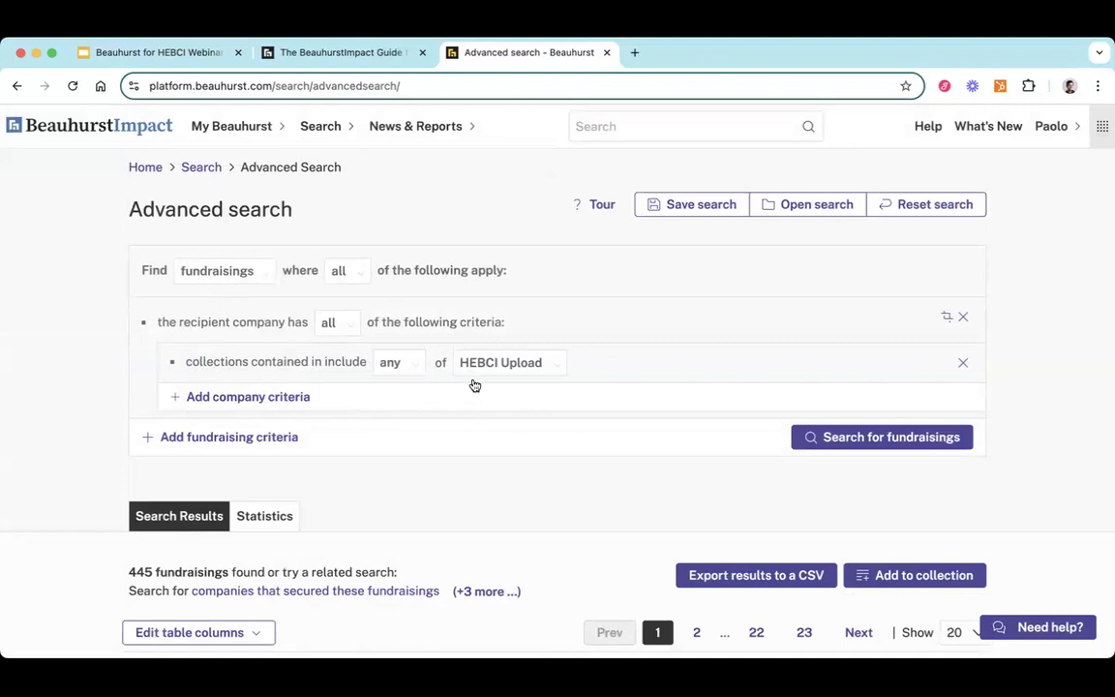
Step: Examine the fundraising results for the HEBCI Upload companies, including their amounts, dates and the search criteria
scroll(475, 329, "down", 3)
scroll(475, 332, "down", 2)
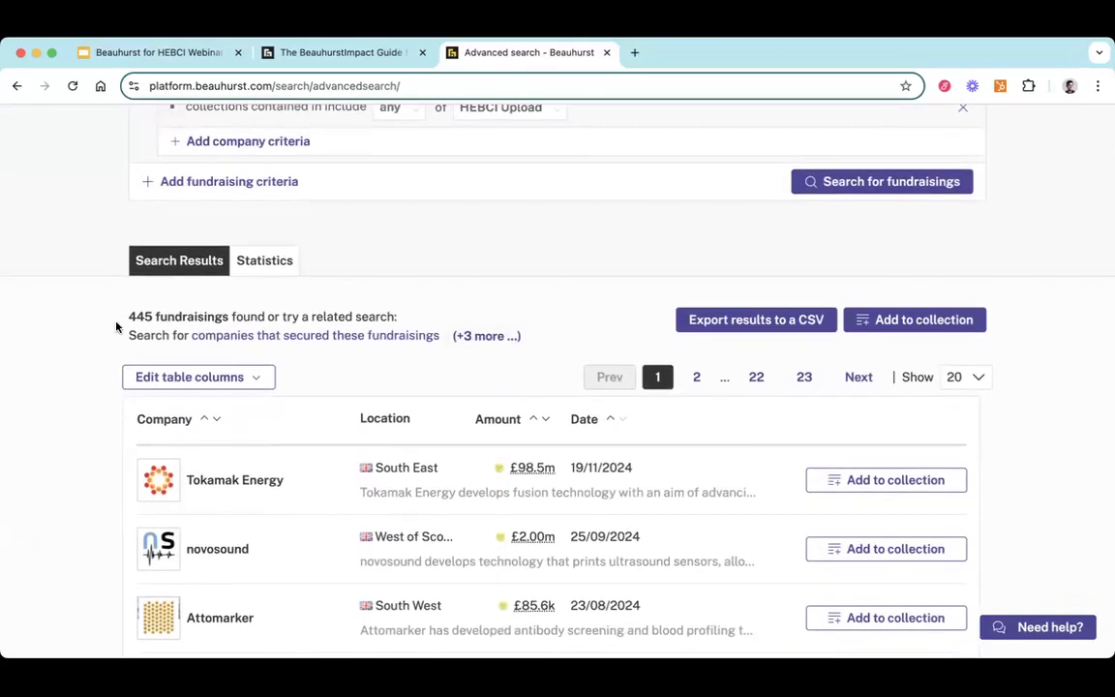
scroll(116, 312, "down", 3)
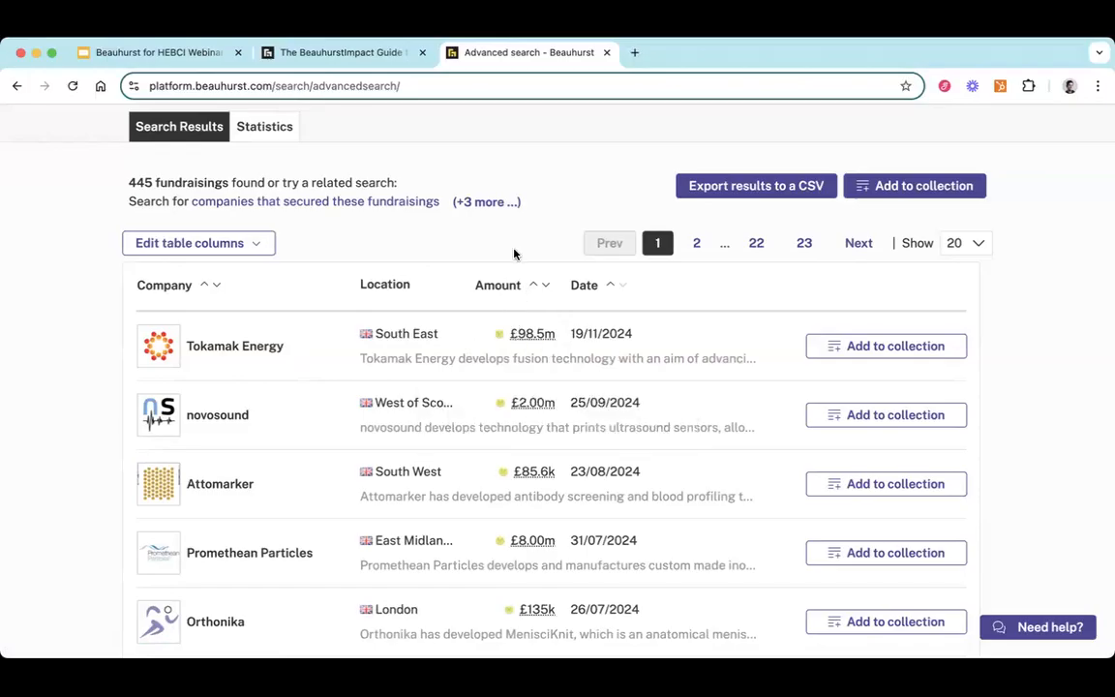
scroll(514, 253, "down", 1)
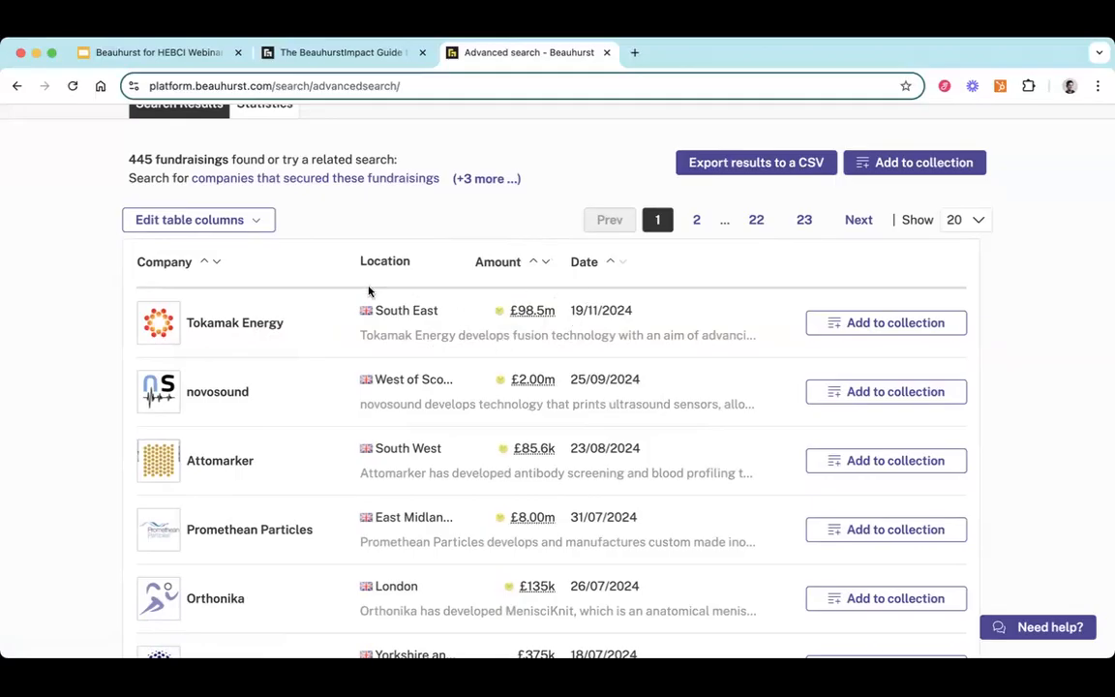
scroll(368, 290, "up", 3)
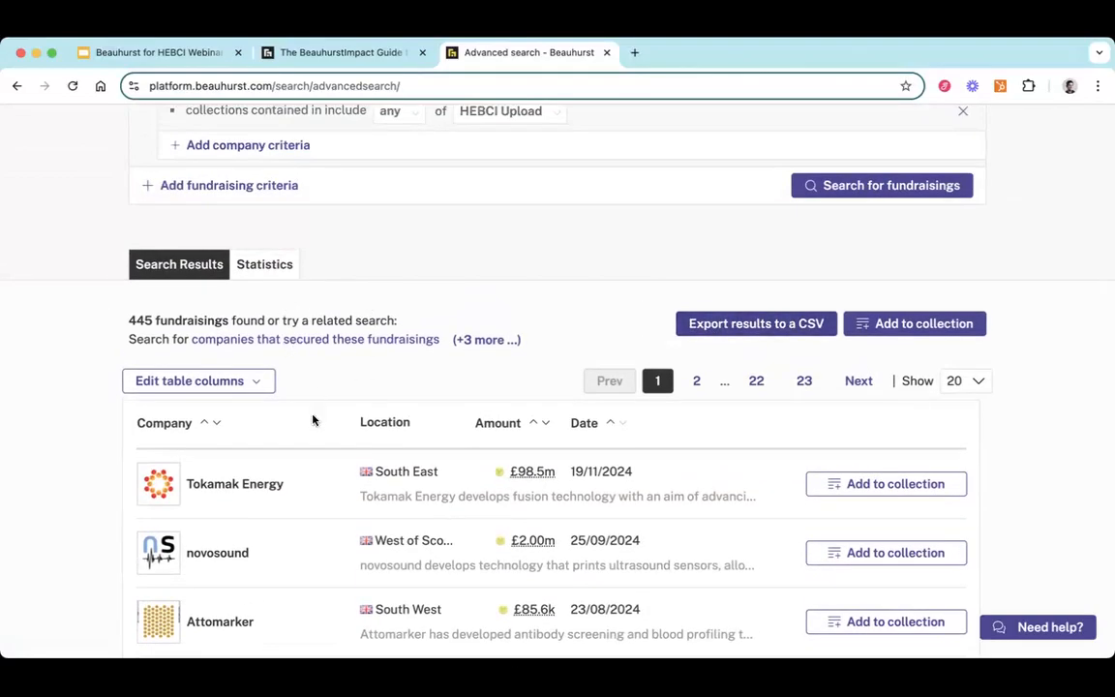
scroll(312, 422, "up", 1)
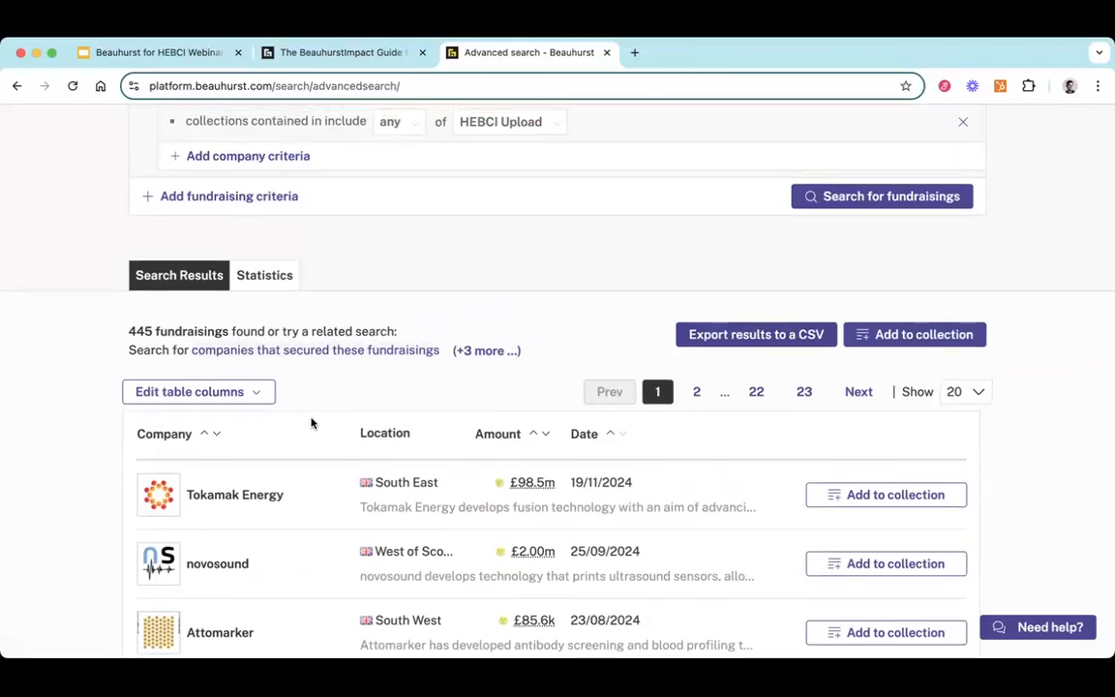
scroll(311, 422, "up", 5)
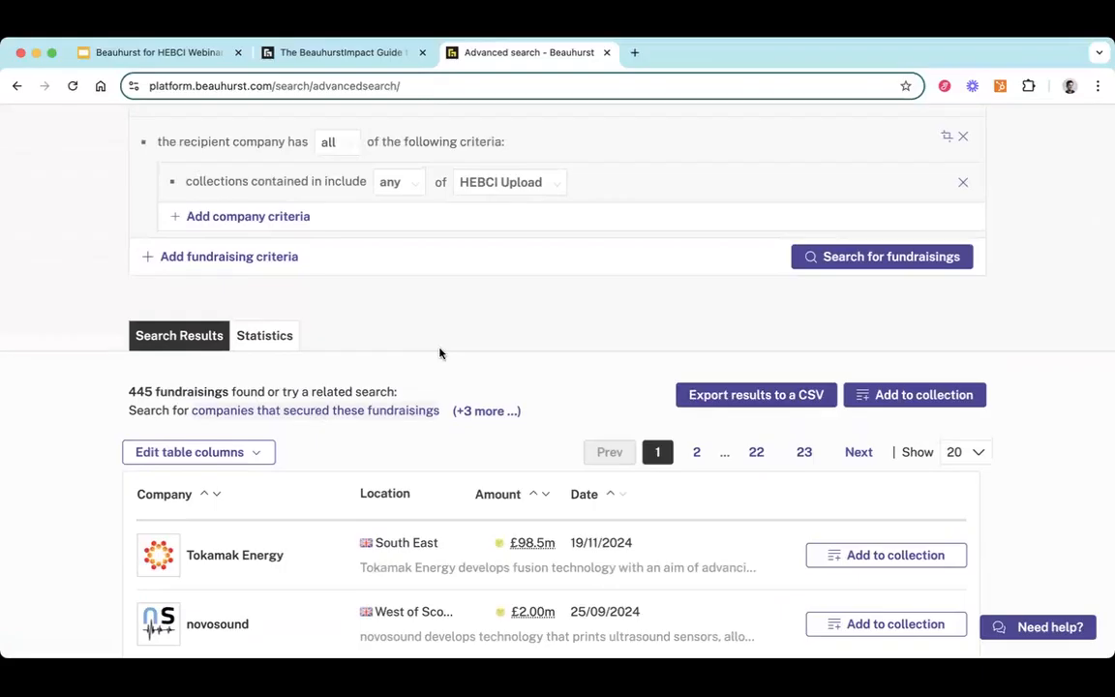
scroll(440, 352, "up", 6)
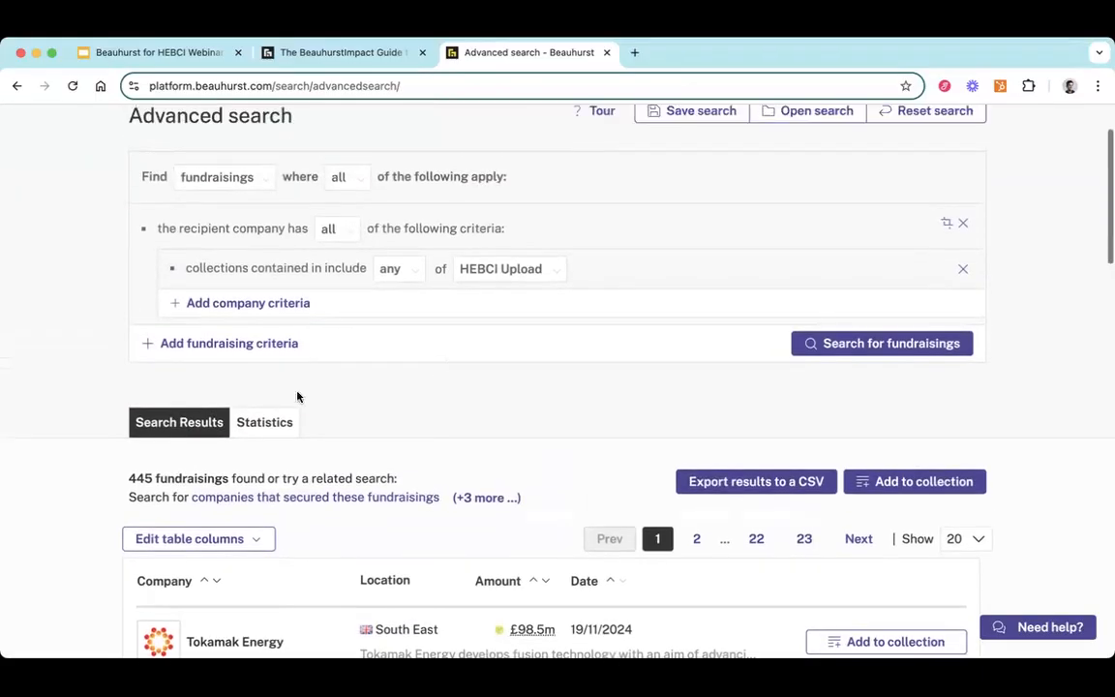
Step: Return to the company results, expand the related searches and search for grants received by these companies
left_click(17, 86)
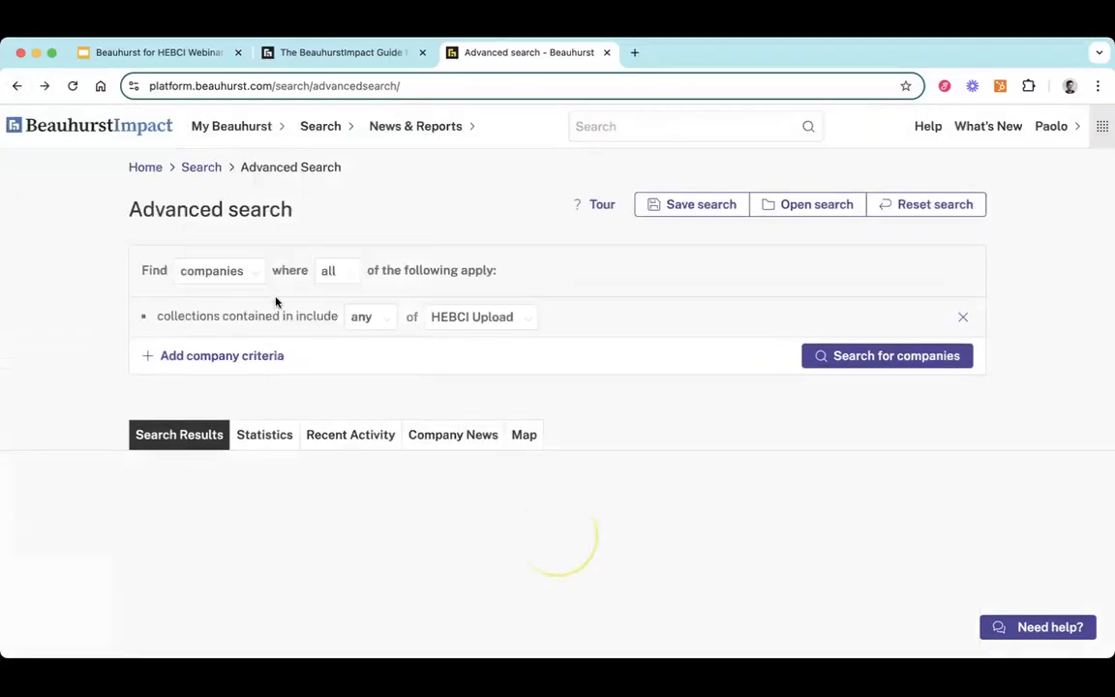
scroll(290, 329, "down", 1)
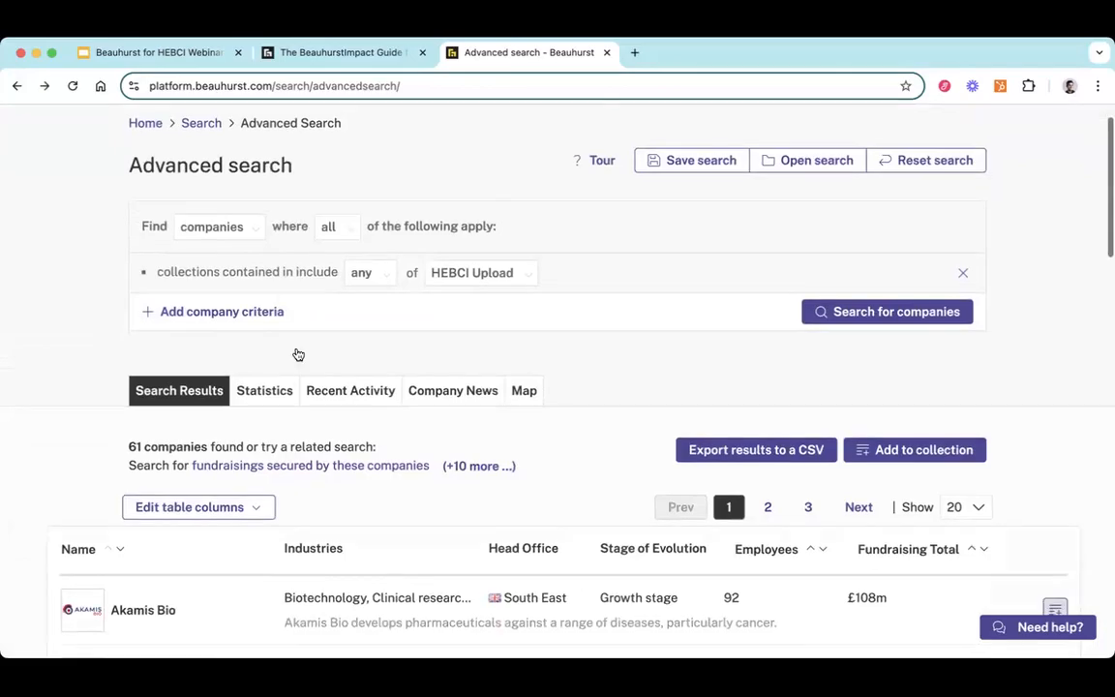
left_click(478, 464)
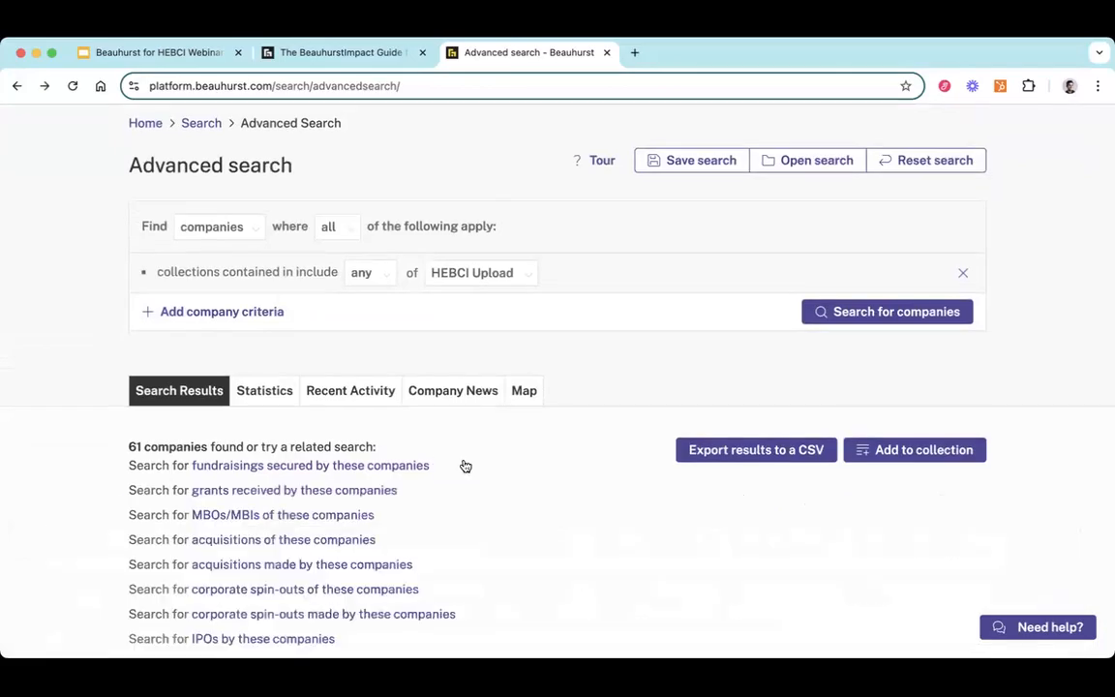
left_click(286, 490)
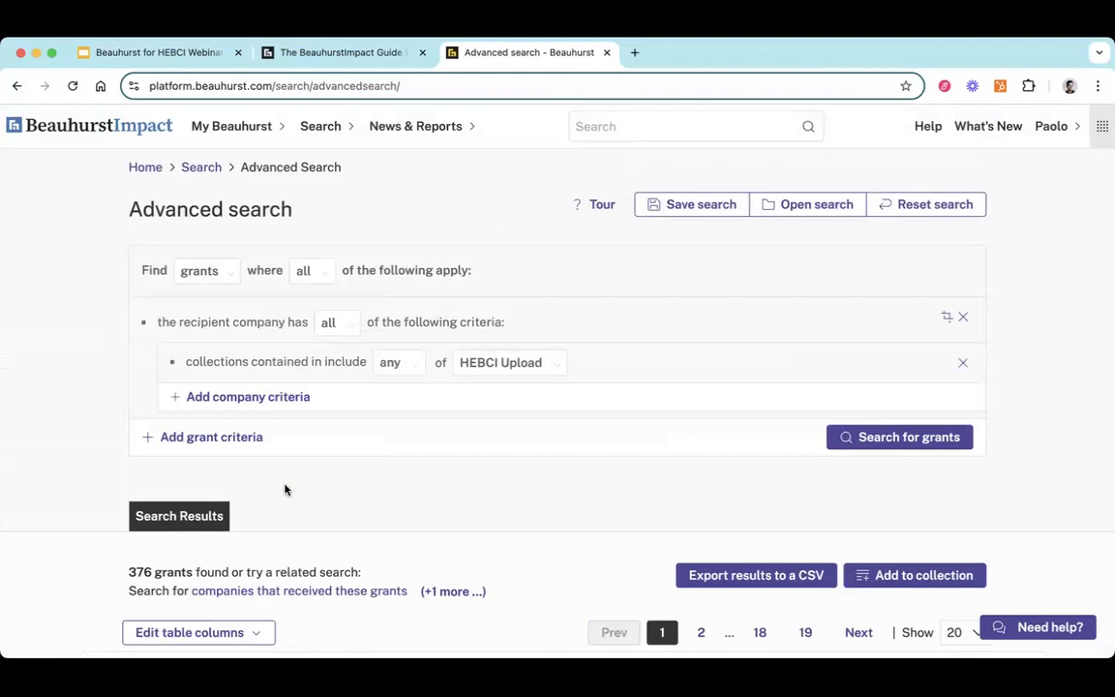
Step: Examine the grant results for the HEBCI Upload companies, including recipients, amounts, dates and the search criteria
scroll(285, 489, "down", 2)
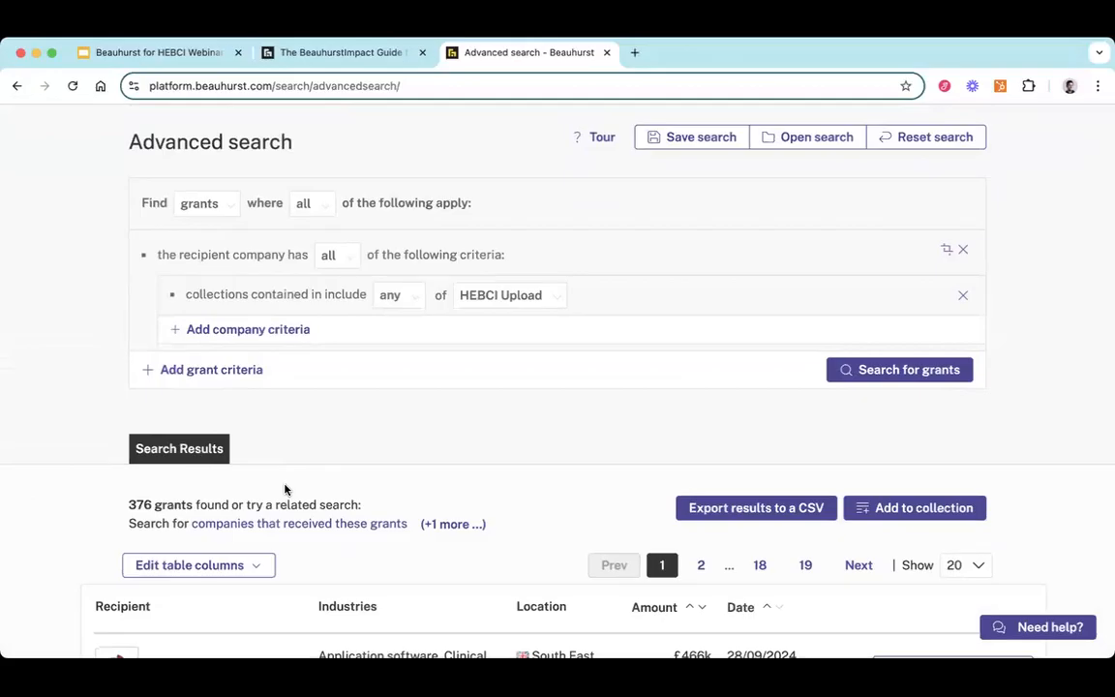
scroll(284, 488, "down", 3)
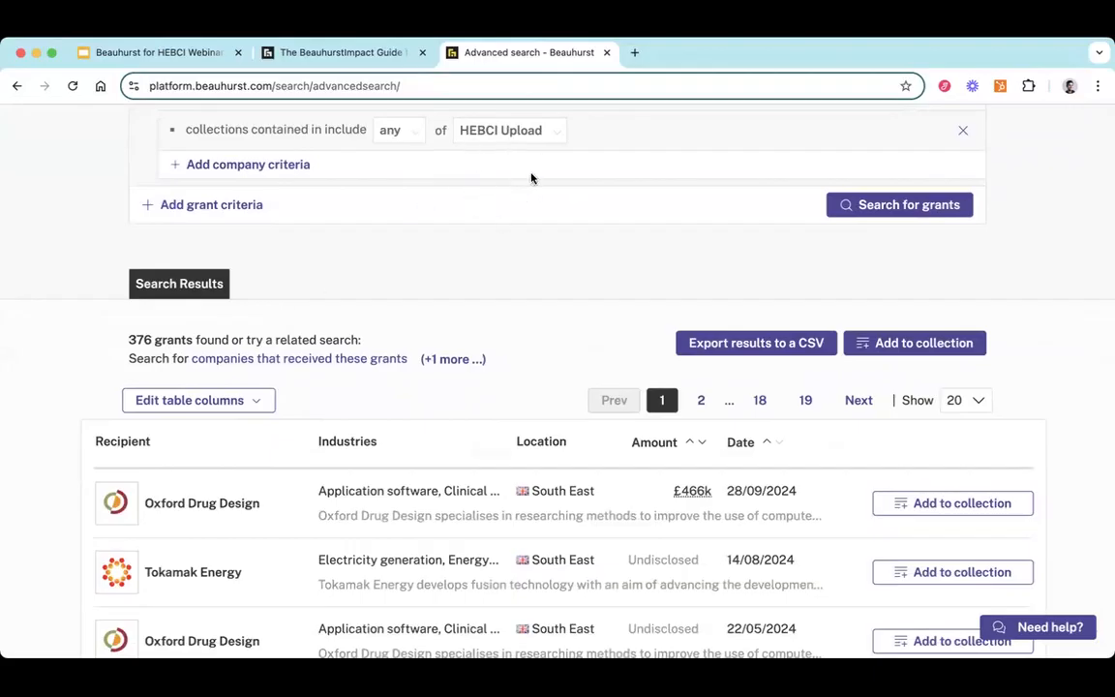
scroll(530, 175, "down", 3)
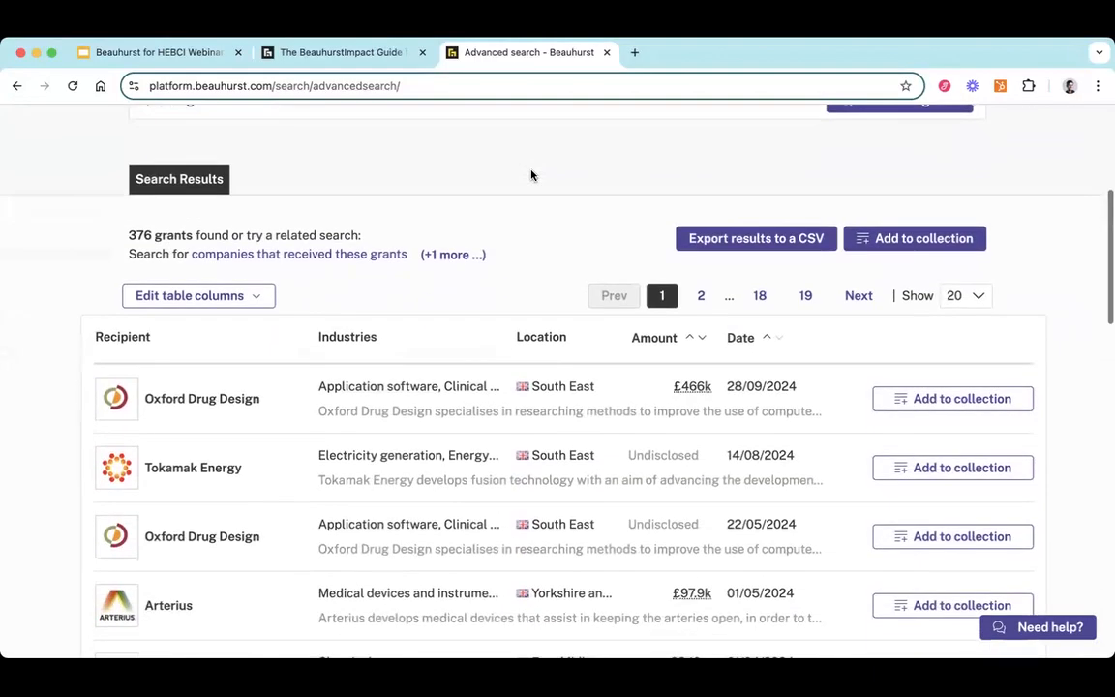
scroll(530, 175, "down", 1)
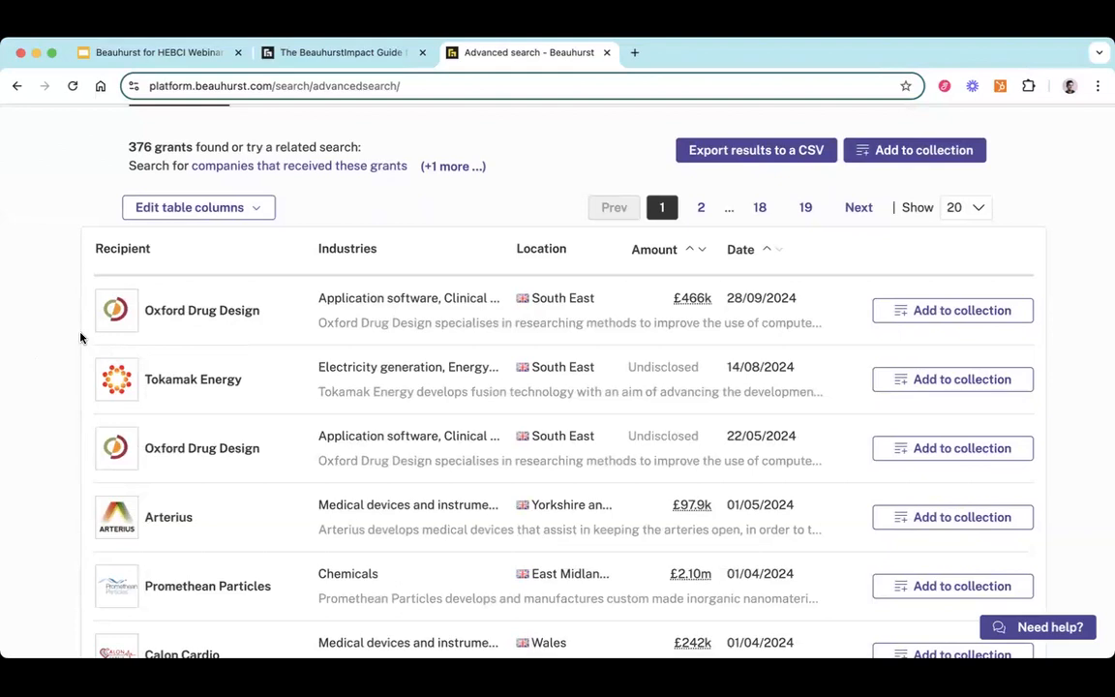
scroll(67, 356, "down", 1)
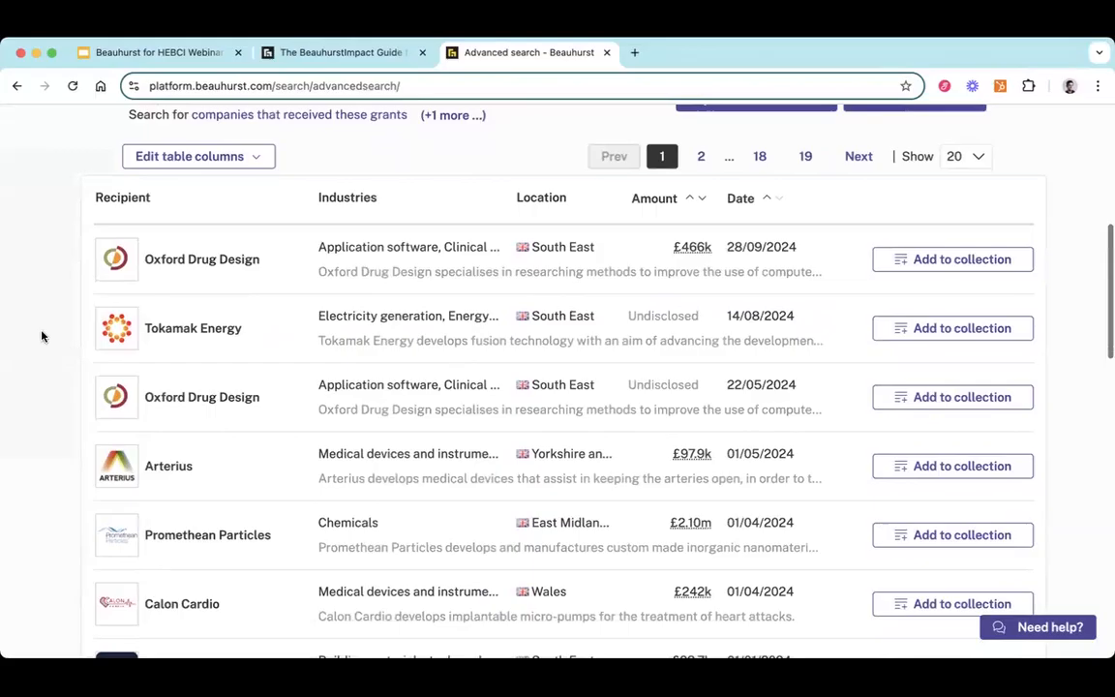
scroll(80, 462, "down", 2)
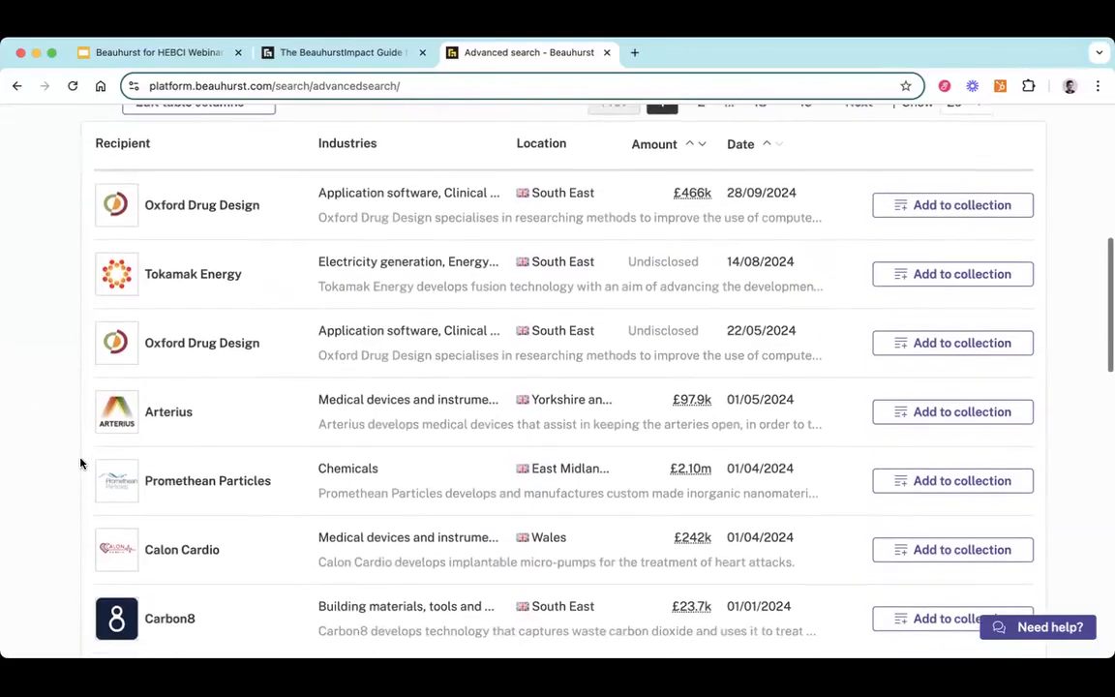
scroll(80, 462, "up", 5)
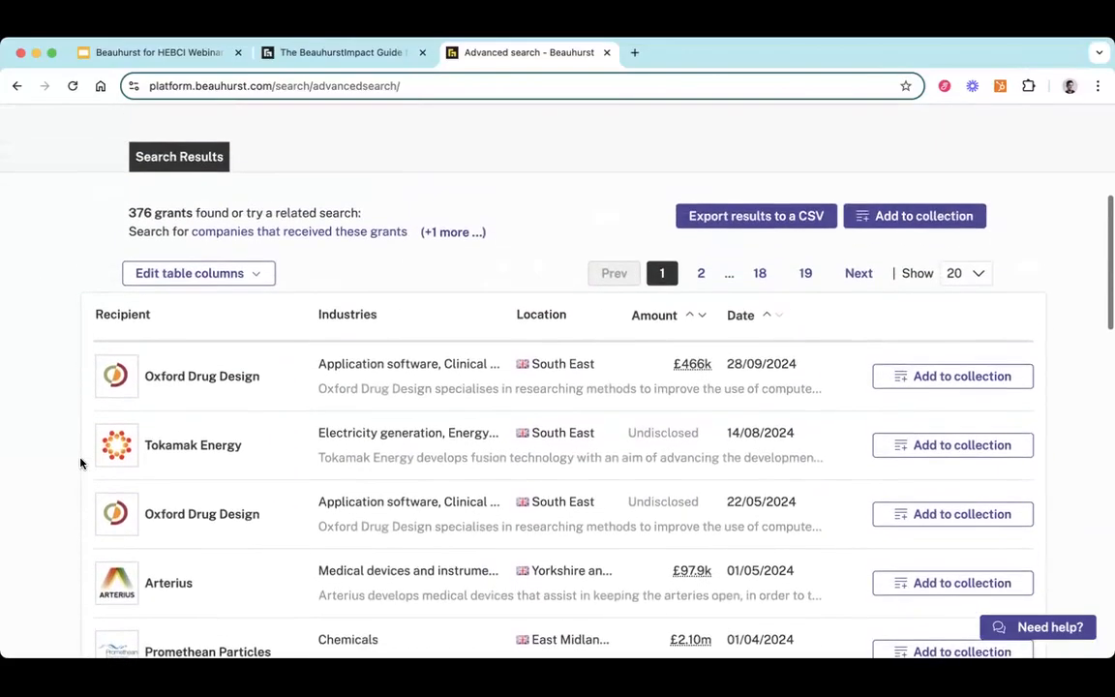
scroll(80, 462, "up", 1)
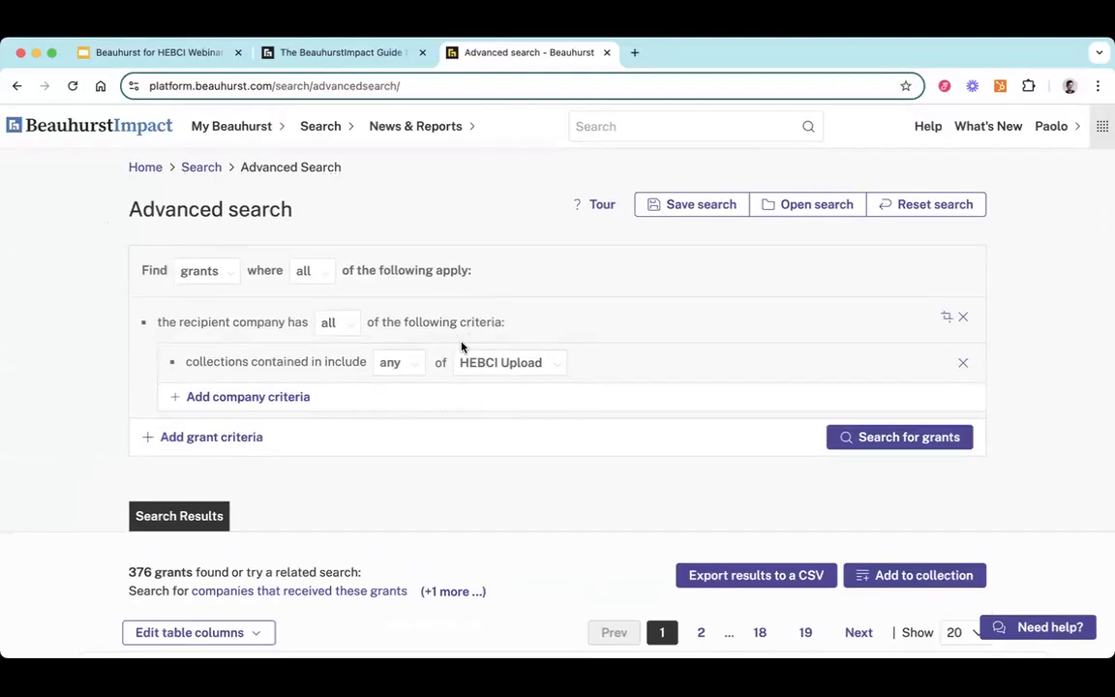
scroll(411, 438, "down", 5)
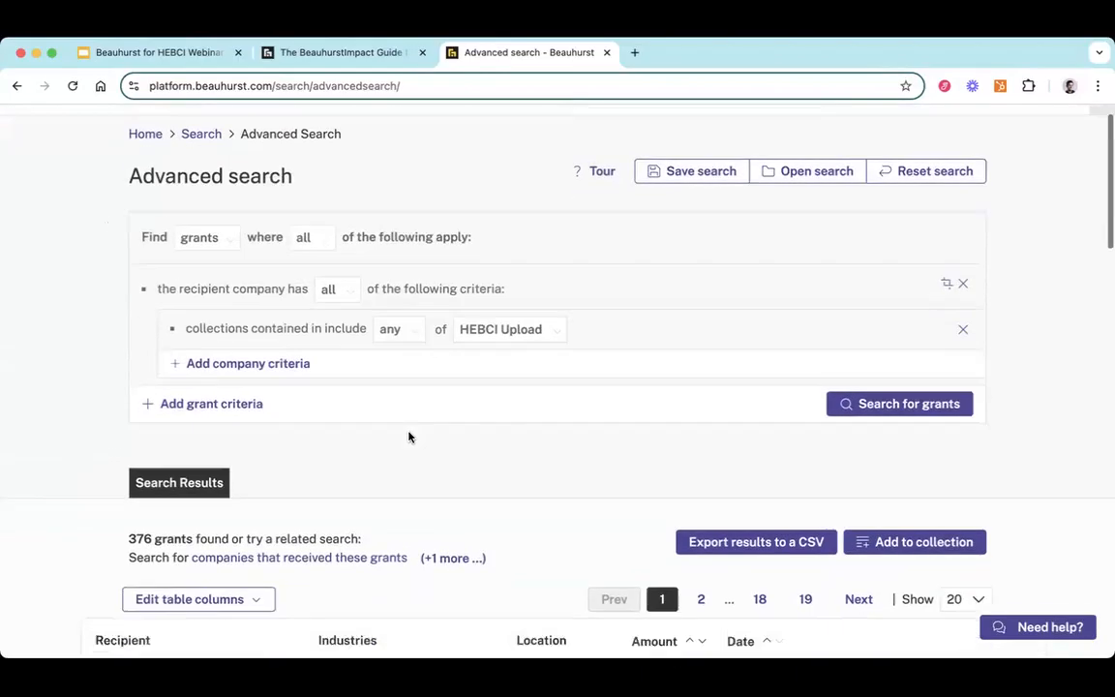
scroll(410, 437, "down", 1)
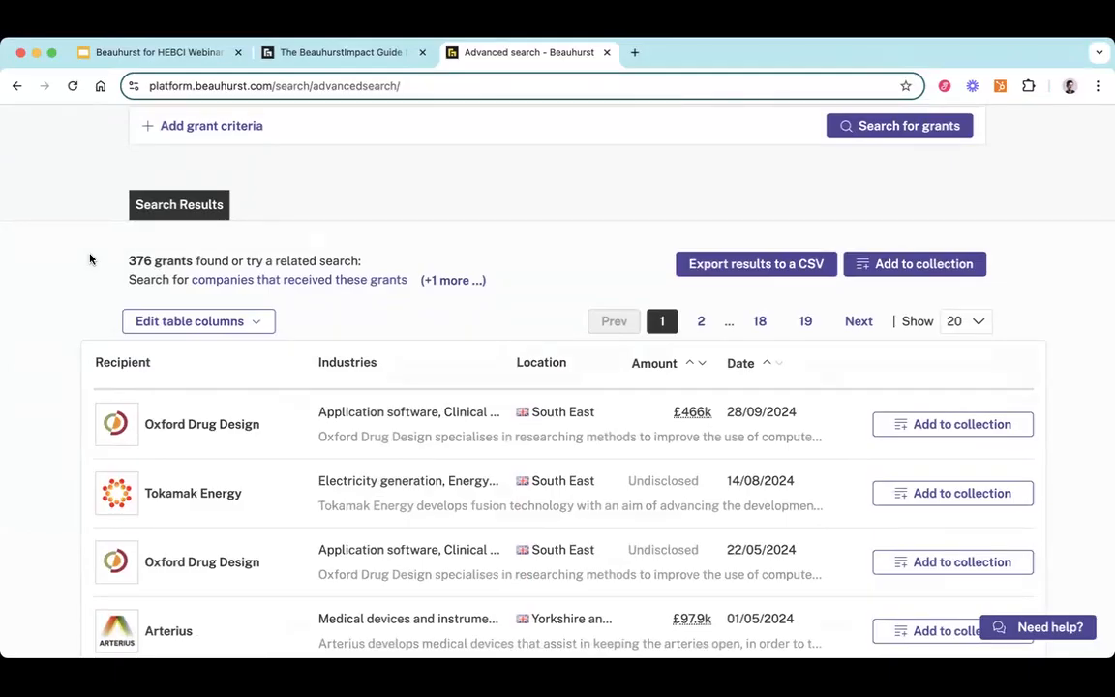
scroll(90, 259, "up", 5)
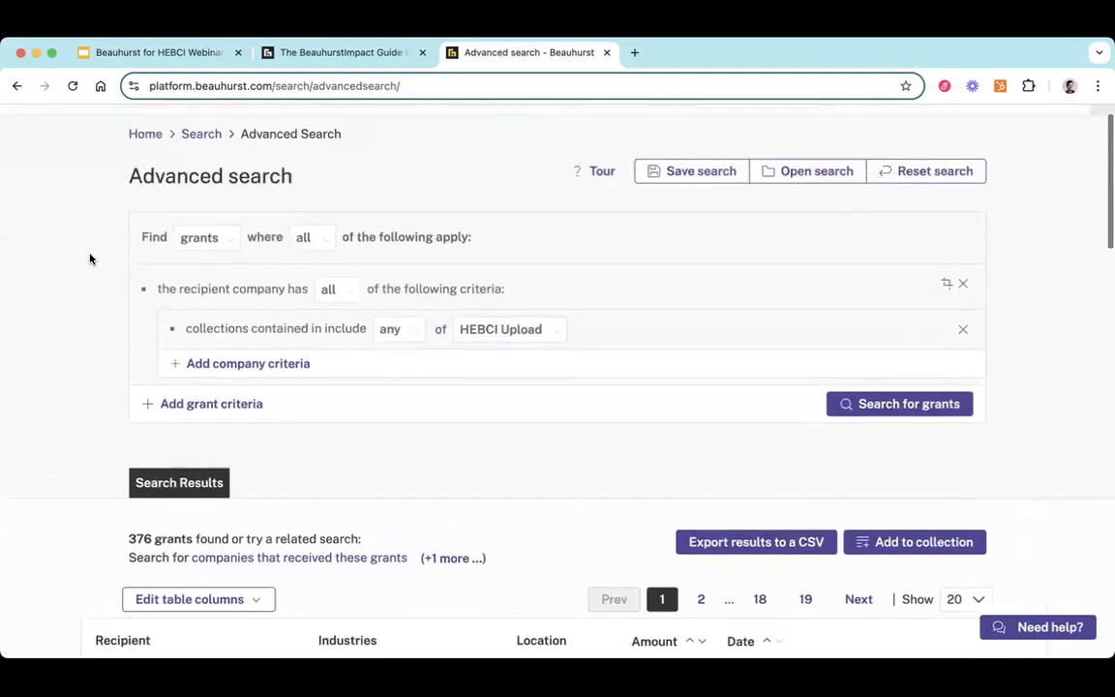
Step: Open the Innovate UK Grant Search to explore projects backed by Innovate UK grants
mouse_move(335, 135)
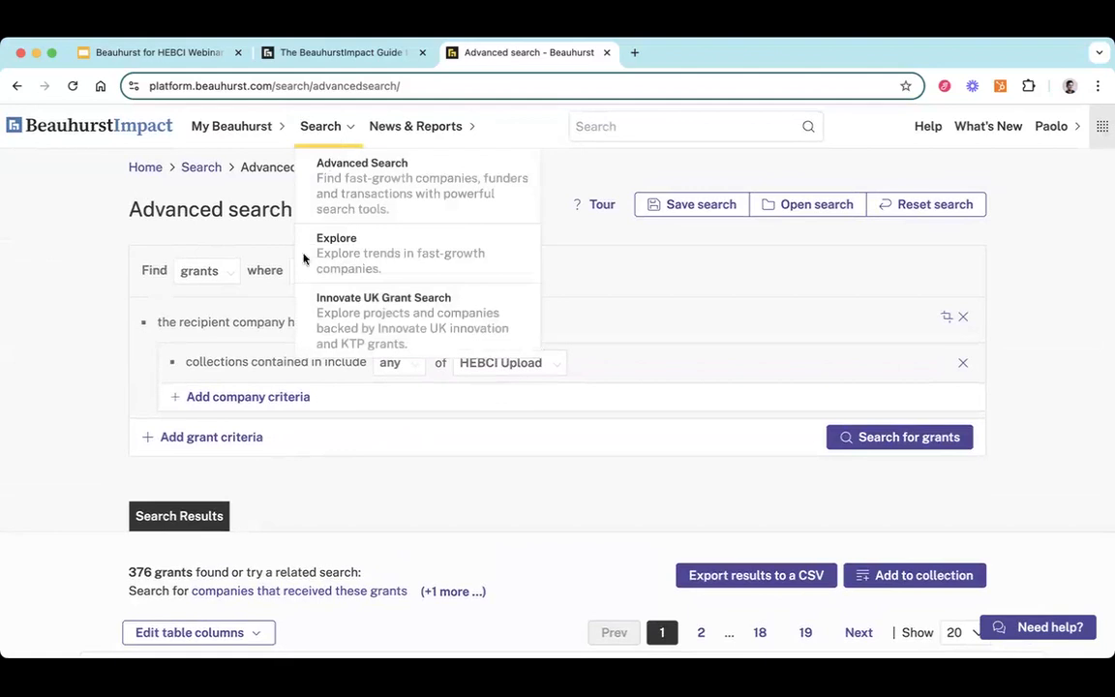
left_click(382, 316)
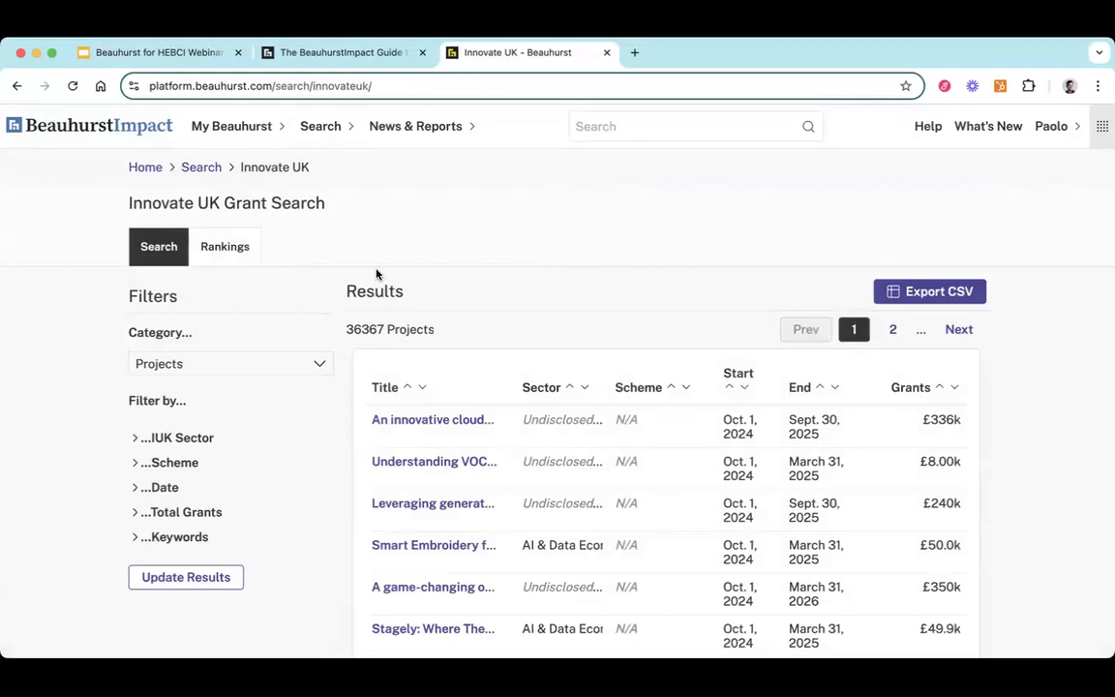
Step: Open the Innovate UK rankings and examine the top academic institutions by total number of projects
left_click(207, 249)
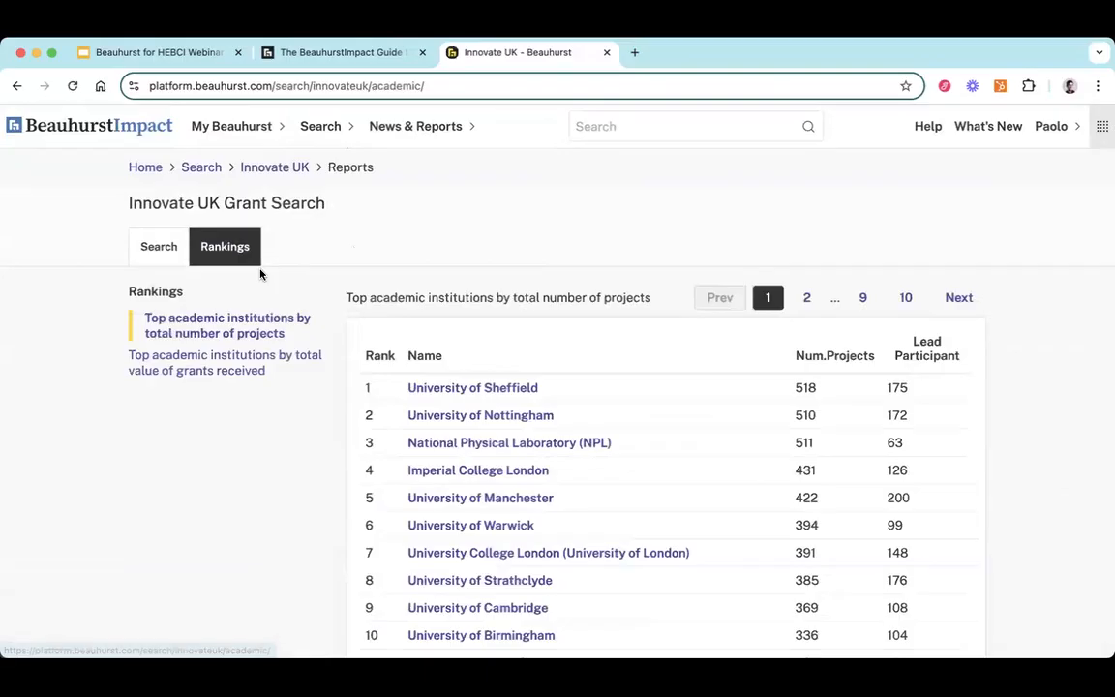
scroll(260, 274, "down", 2)
scroll(260, 274, "down", 2)
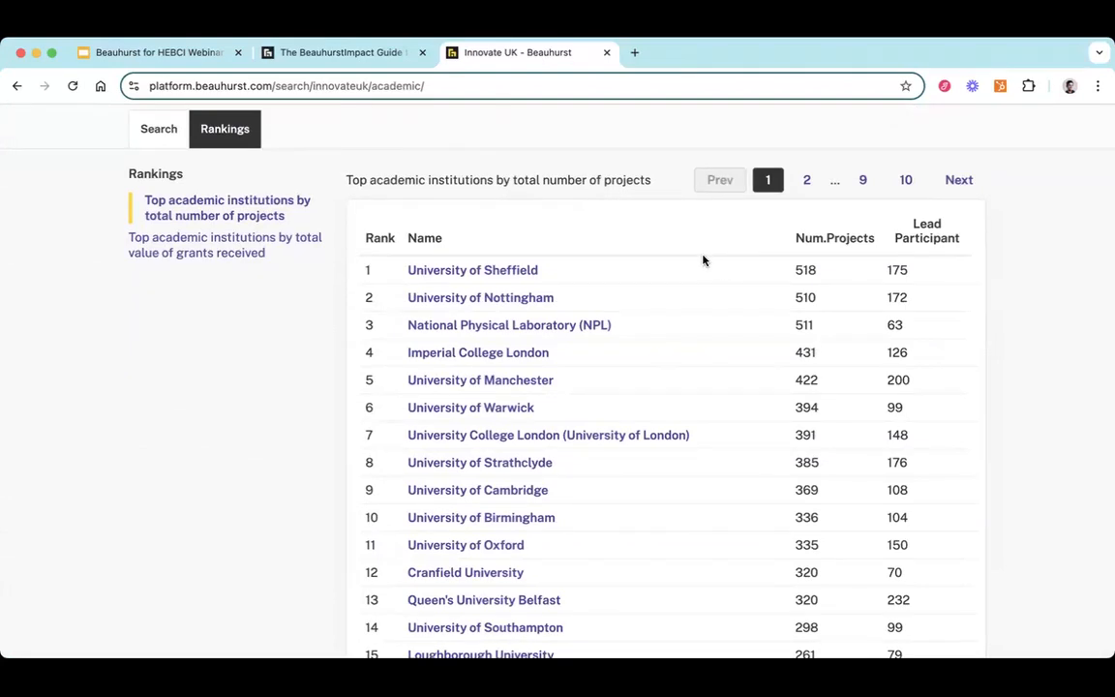
scroll(620, 256, "up", 3)
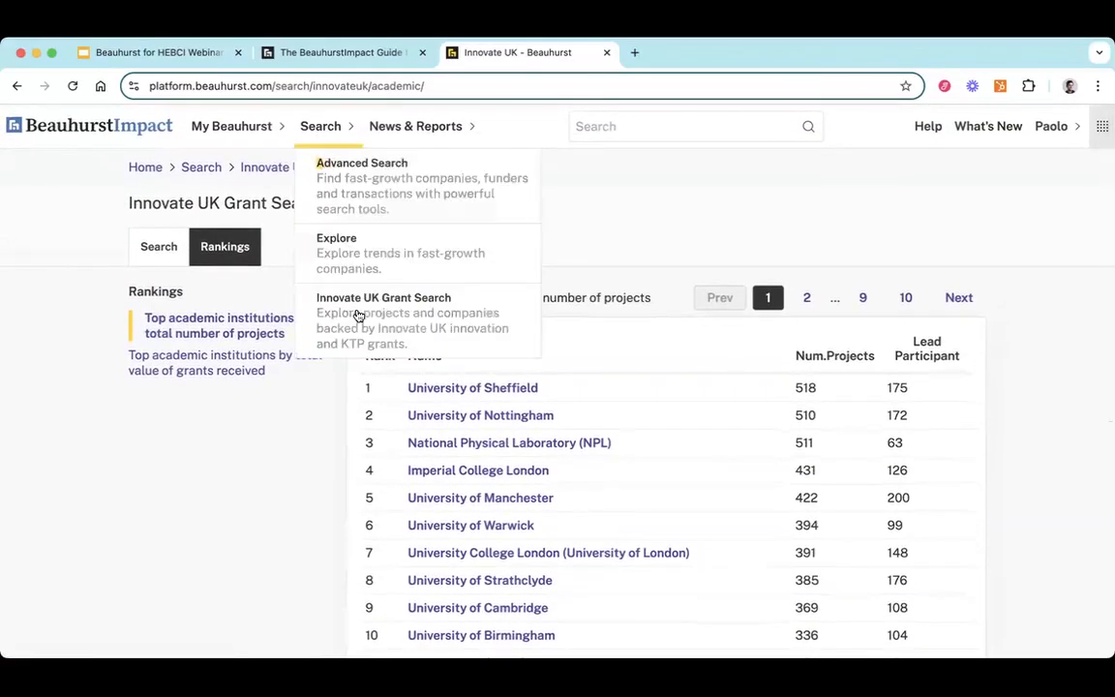
scroll(668, 235, "down", 5)
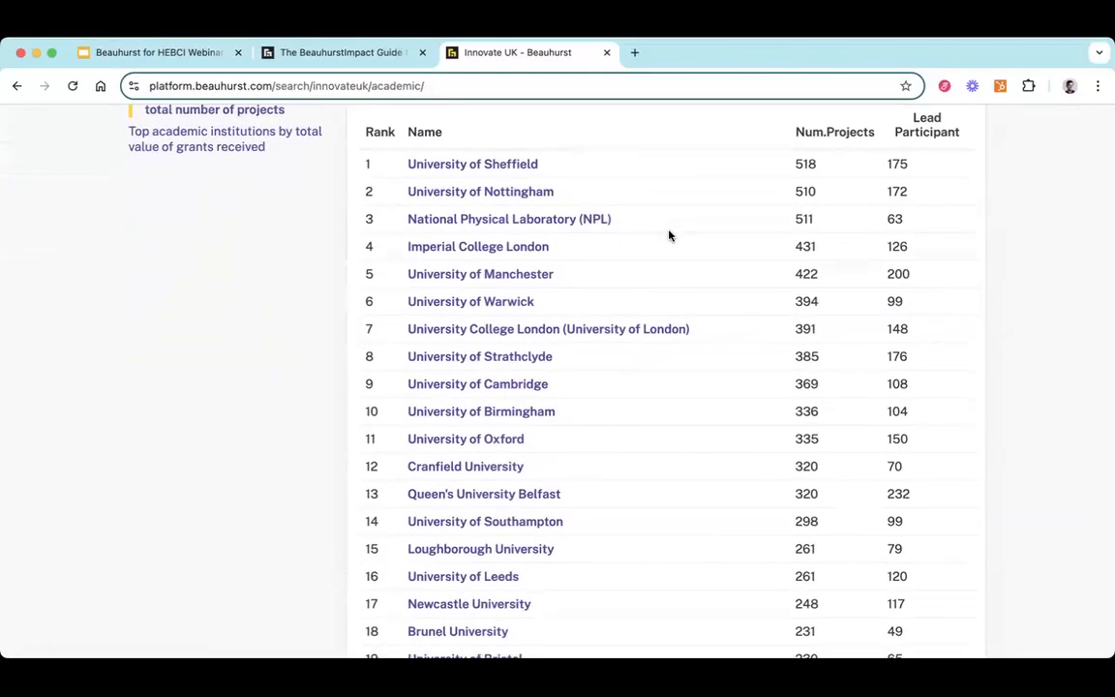
Step: Open the University of Birmingham's participant page from the ranking and examine its list of Innovate UK grants
left_click(494, 414)
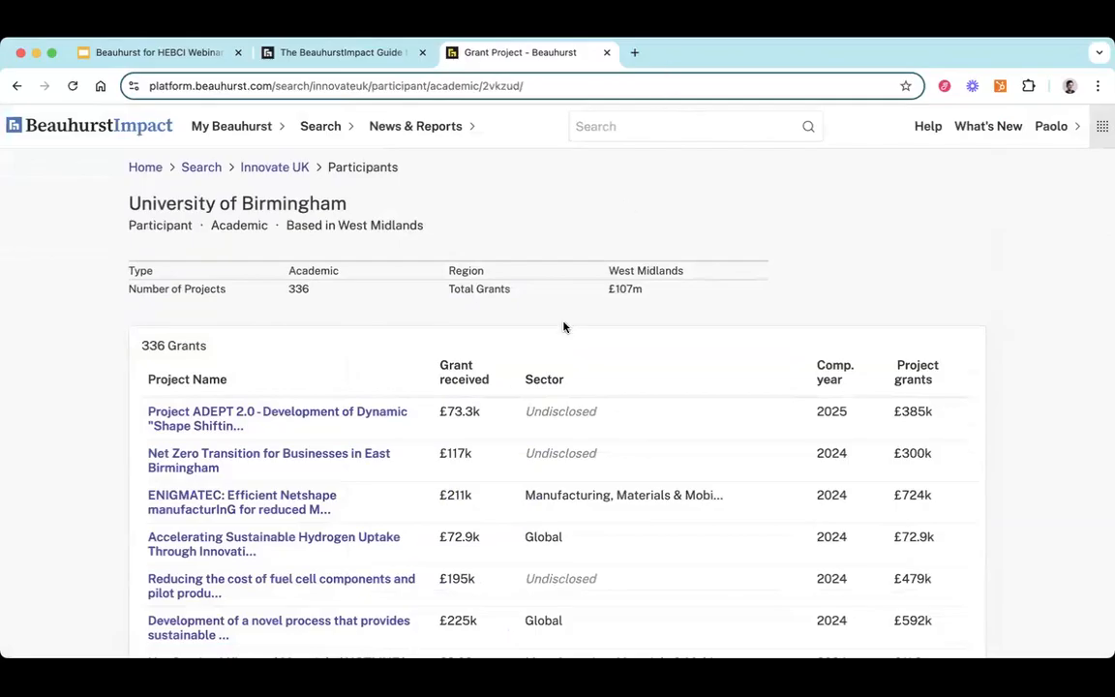
scroll(563, 327, "down", 3)
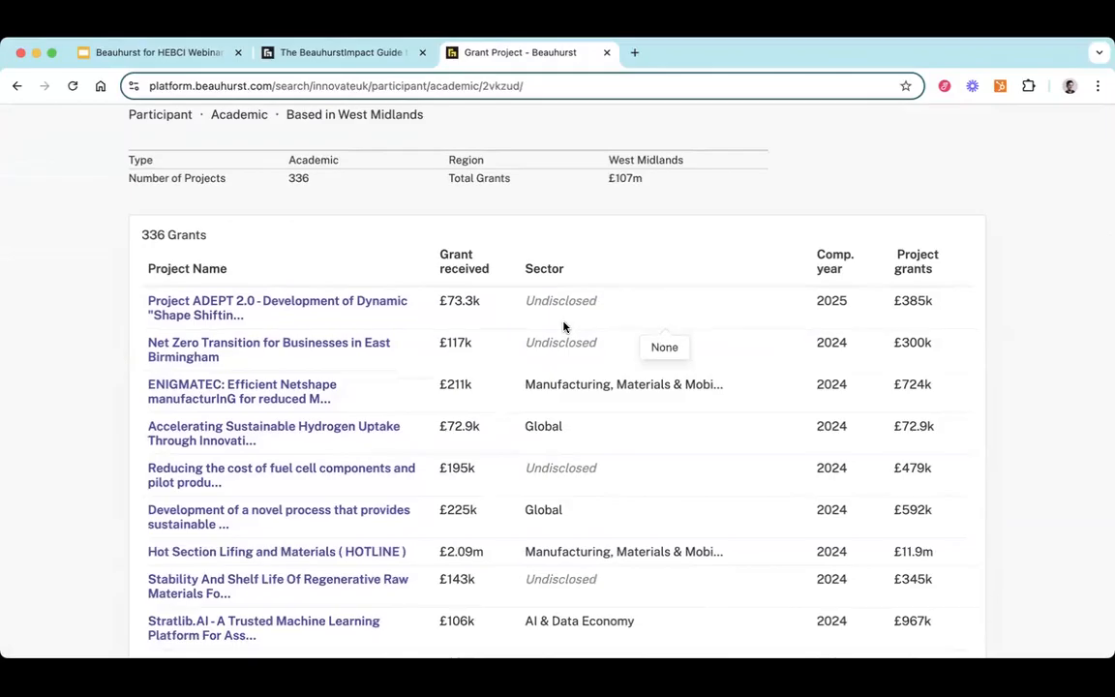
scroll(498, 290, "down", 1)
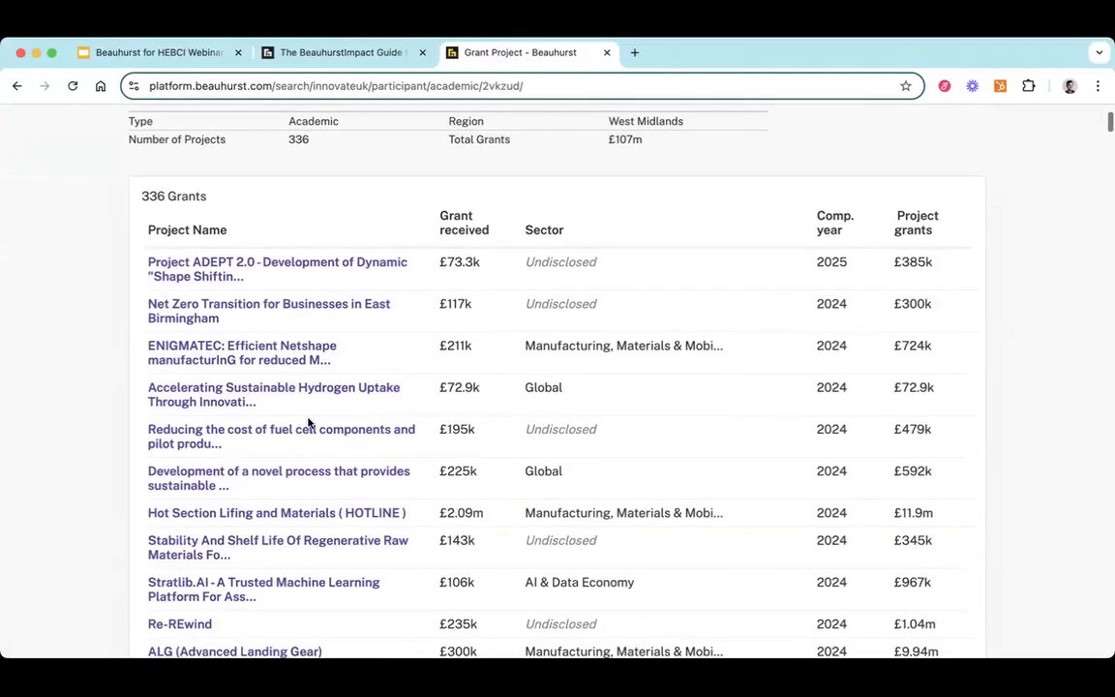
Step: Examine the ENIGMATEC project's abstract, funding details and grant participants, and return to the University of Birmingham's grant list
left_click(224, 358)
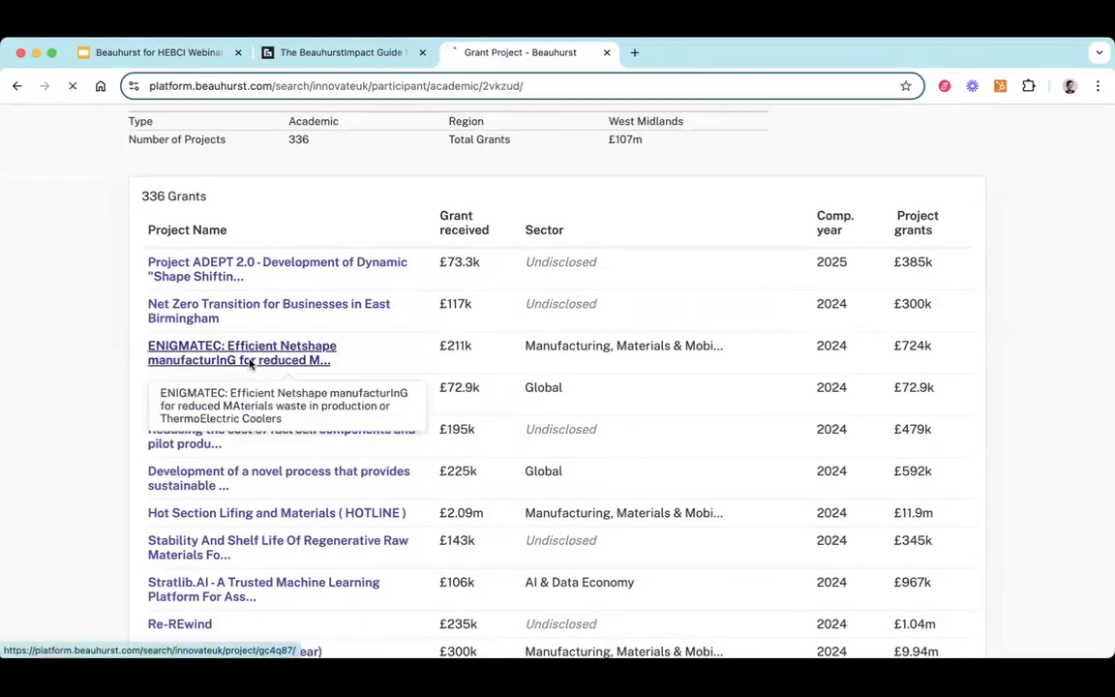
scroll(257, 378, "down", 3)
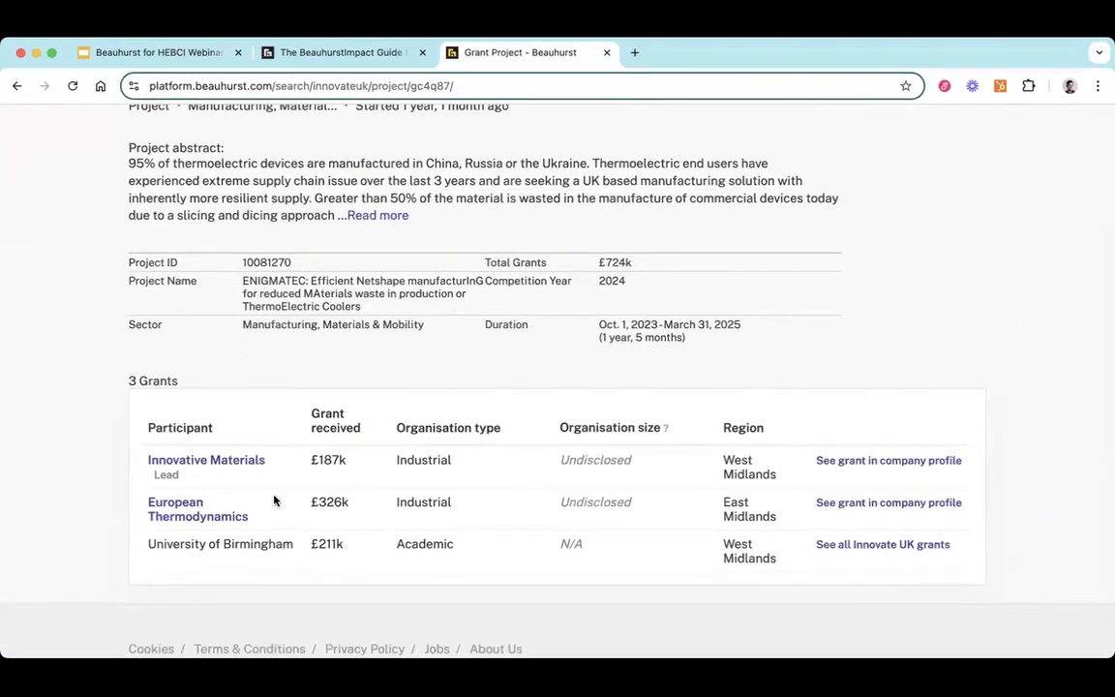
scroll(276, 498, "up", 2)
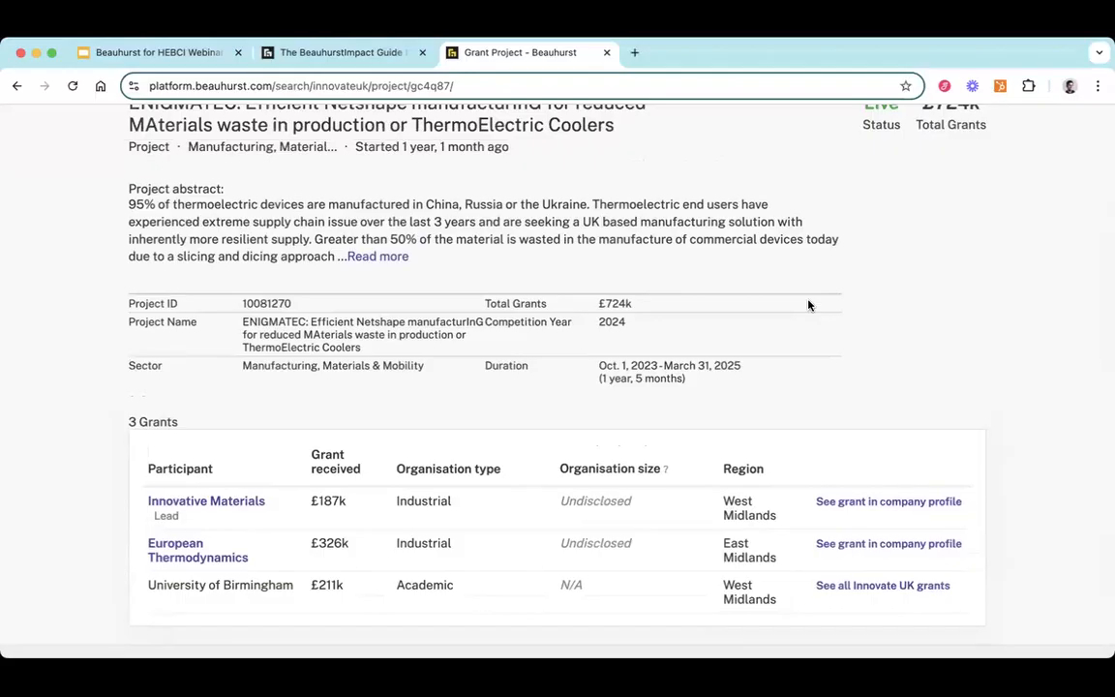
scroll(809, 304, "up", 2)
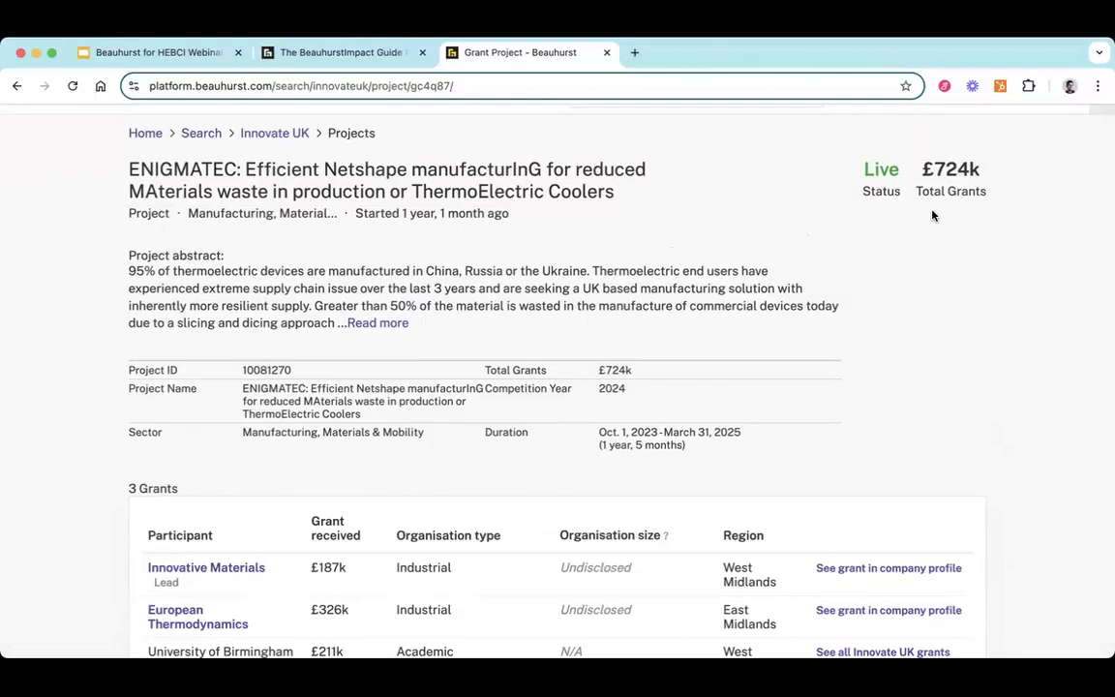
left_click(17, 86)
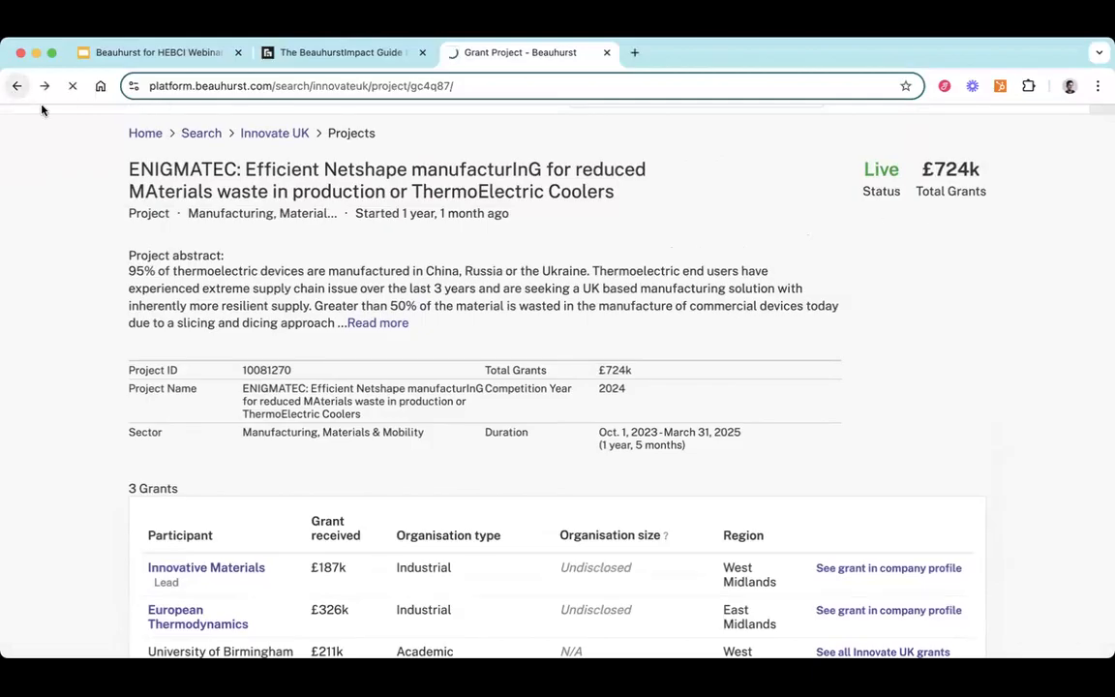
scroll(333, 172, "up", 2)
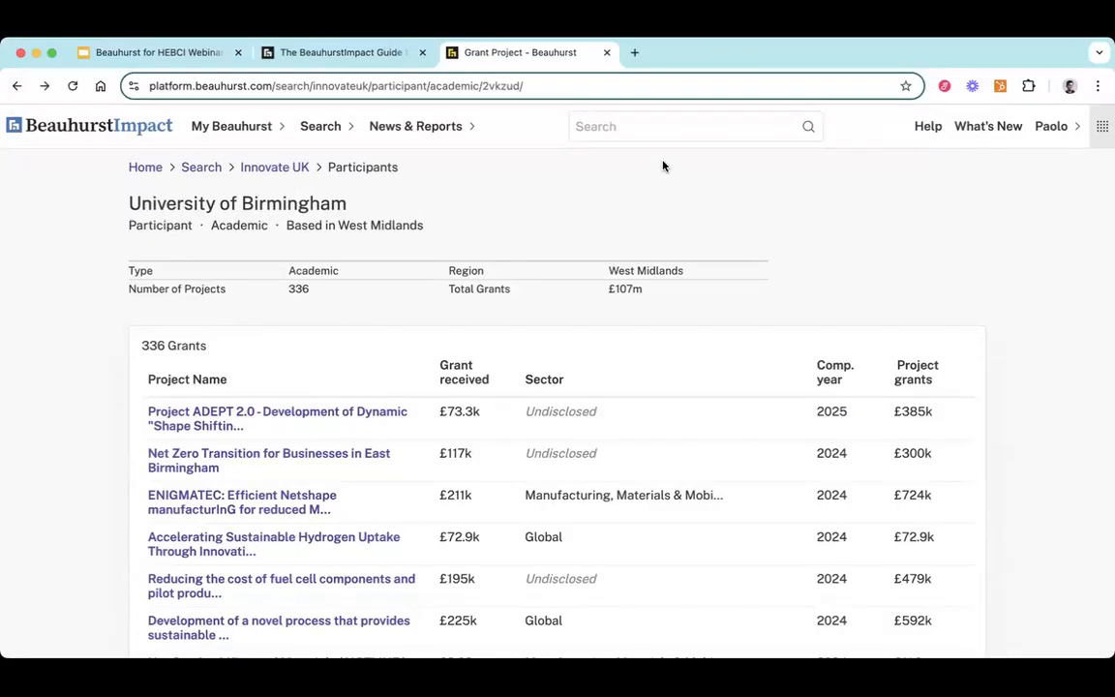
Step: Search the platform for "attoma" and open the company profile of Attomarker
mouse_move(226, 140)
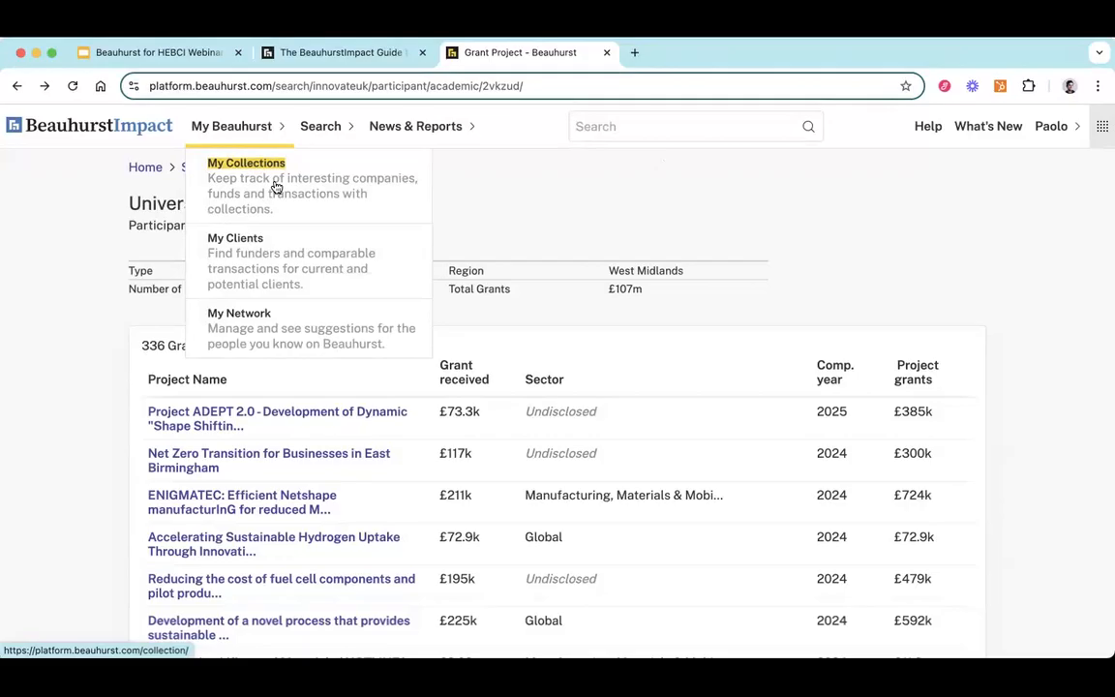
mouse_move(320, 128)
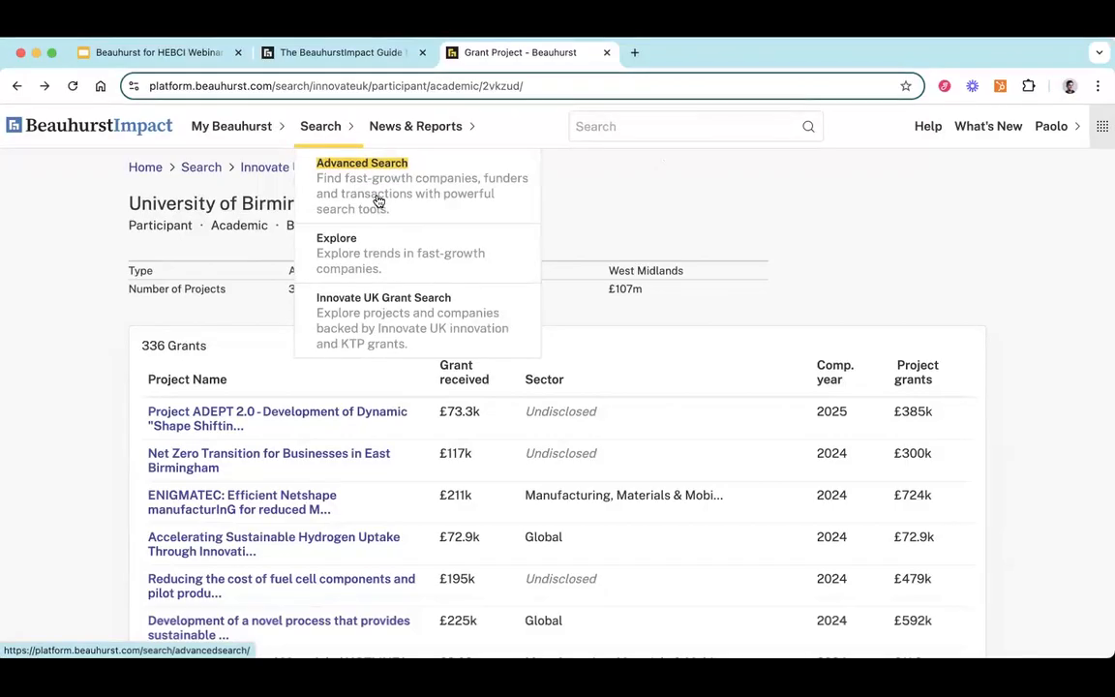
left_click(605, 125)
type("attoma")
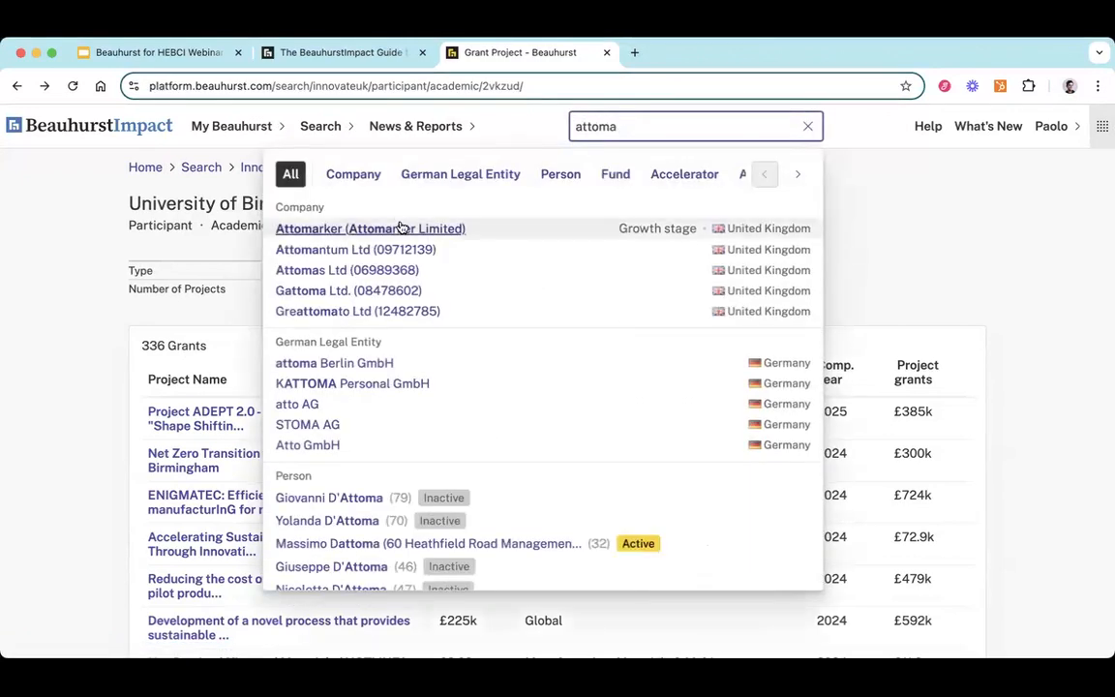
left_click(402, 226)
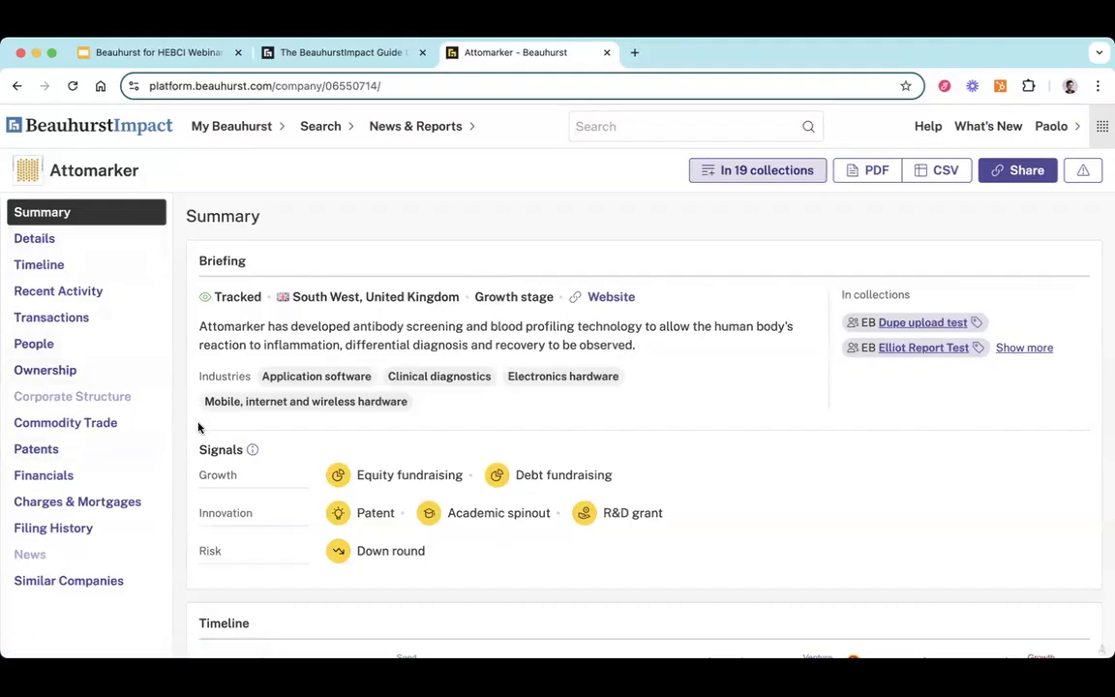
Step: Open Attomarker's transactions and examine its fundraisings, grants and spinout event with their investors, amounts and dates
scroll(198, 427, "down", 1)
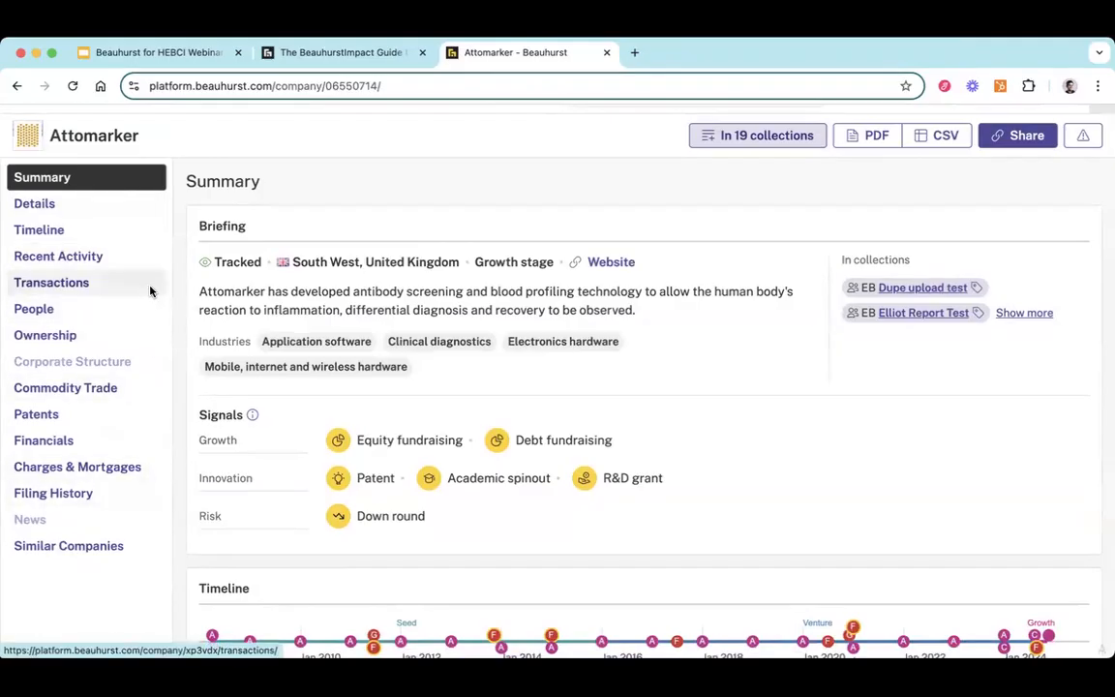
left_click(150, 289)
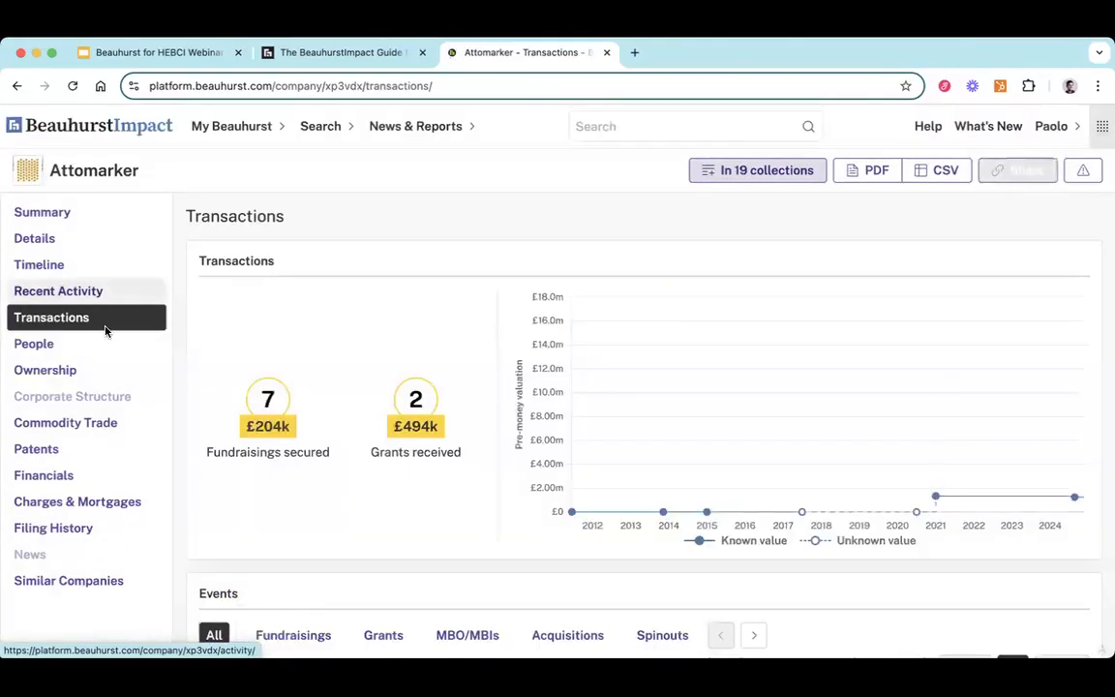
scroll(232, 354, "down", 2)
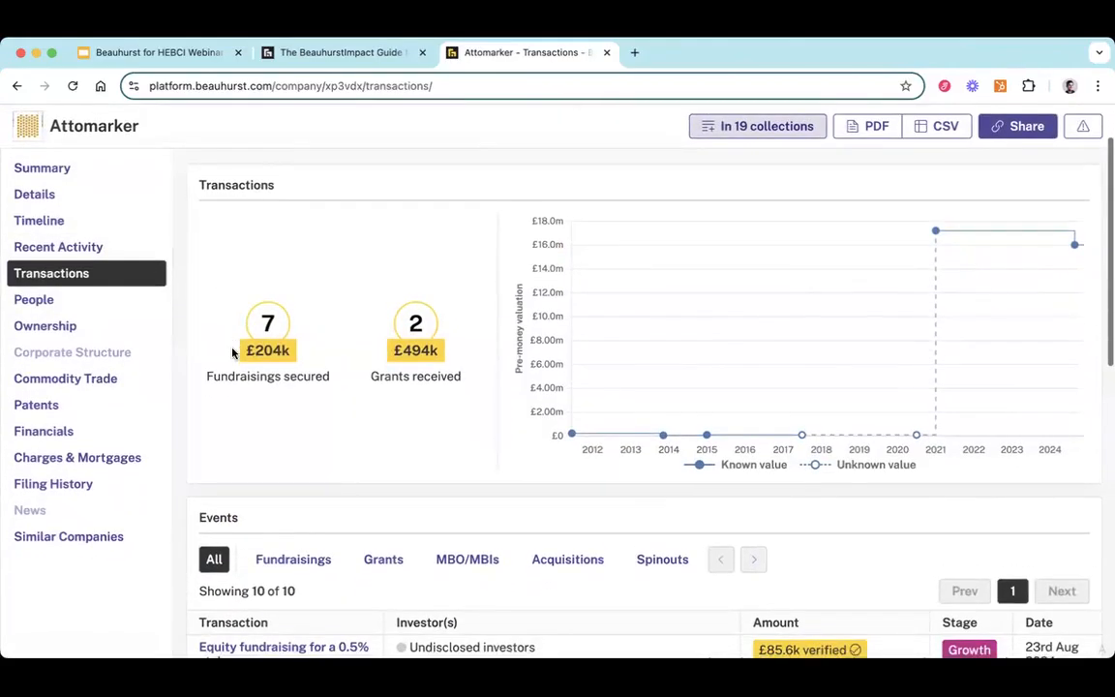
scroll(232, 353, "down", 1)
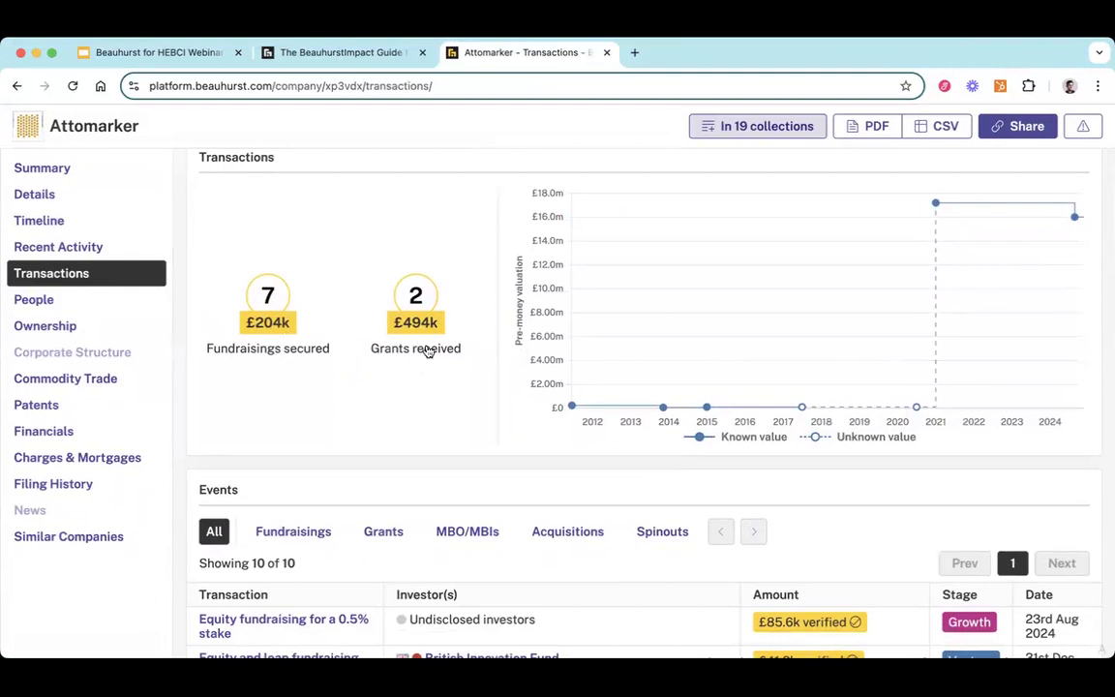
scroll(427, 351, "down", 5)
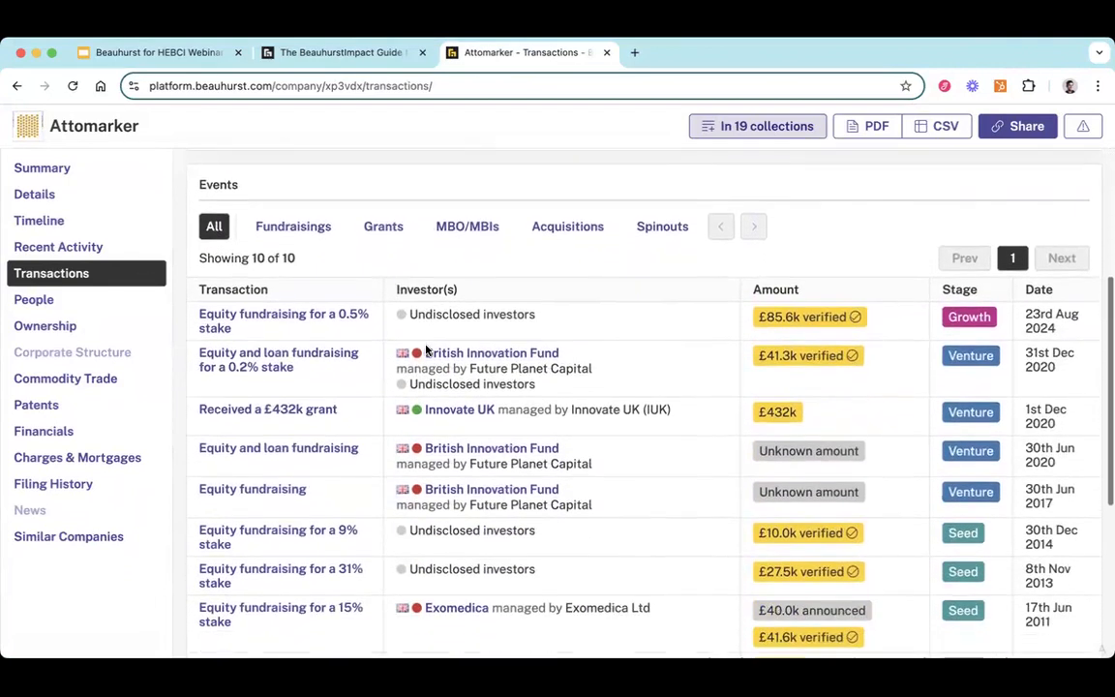
scroll(426, 351, "down", 2)
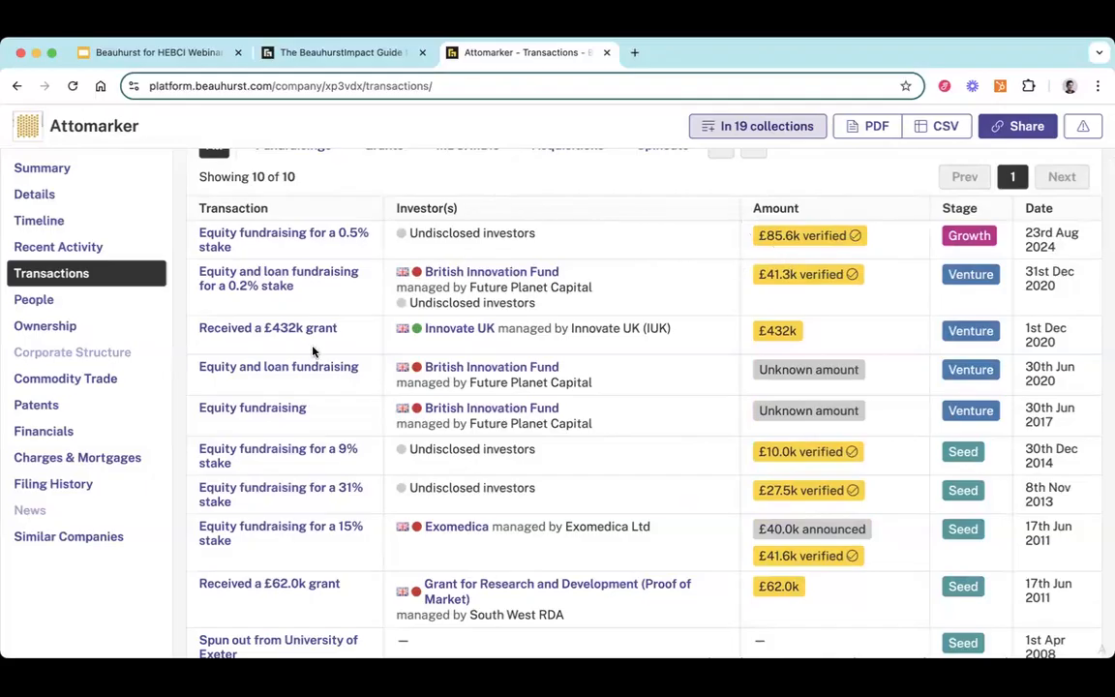
Step: Check Attomarker's patents and open its financials
left_click(118, 414)
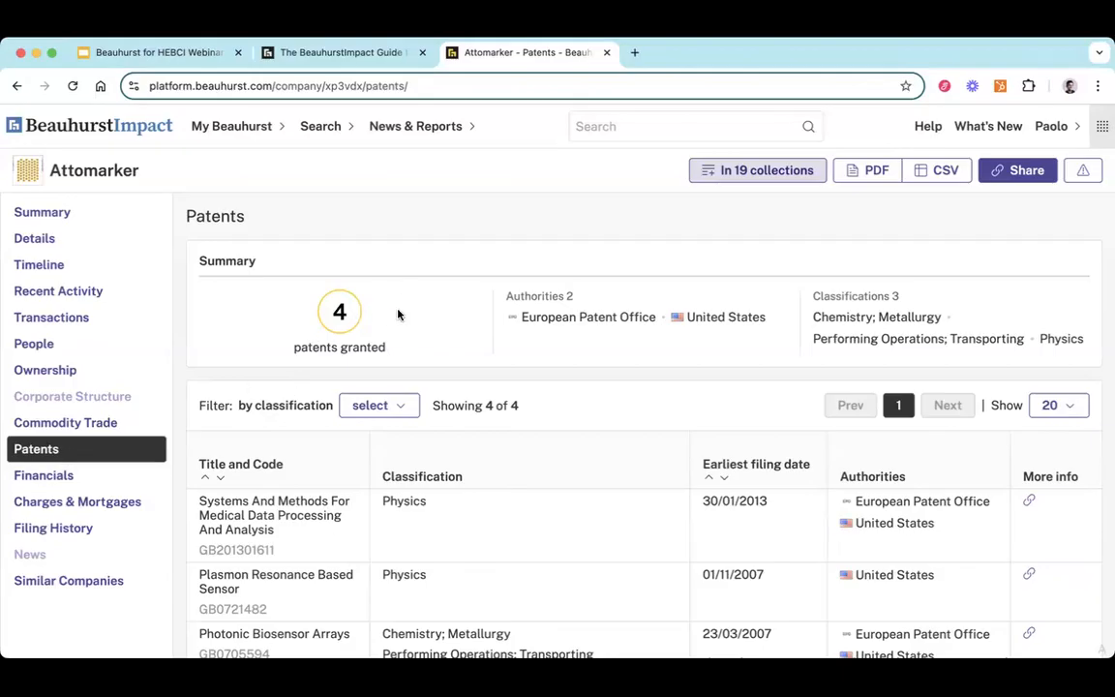
left_click(83, 483)
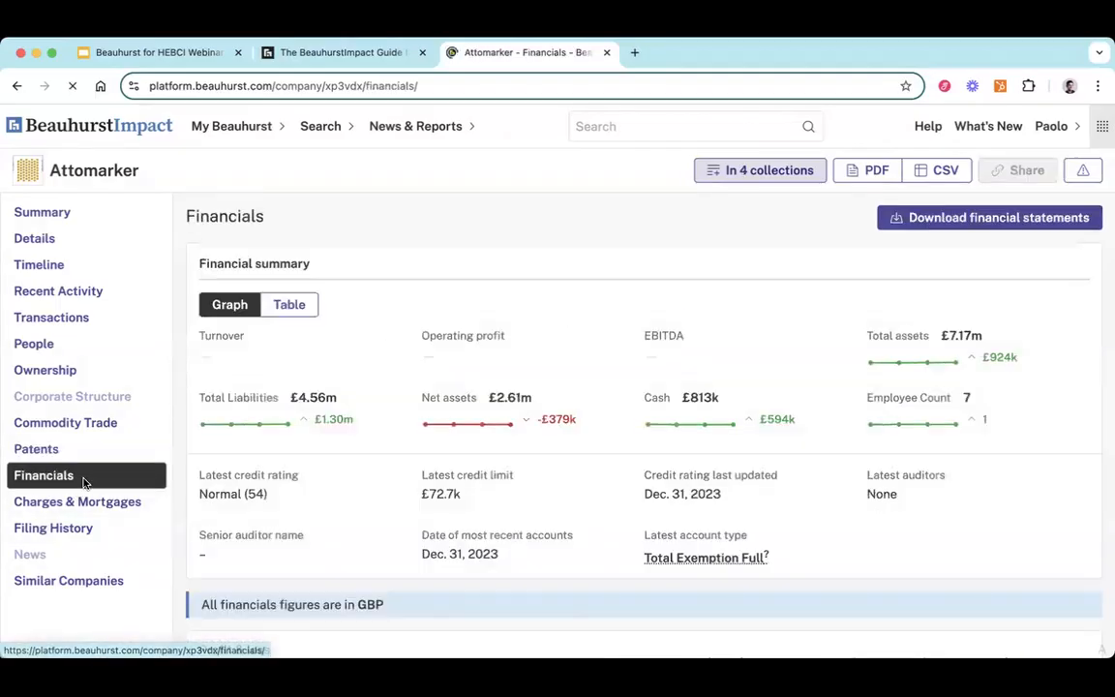